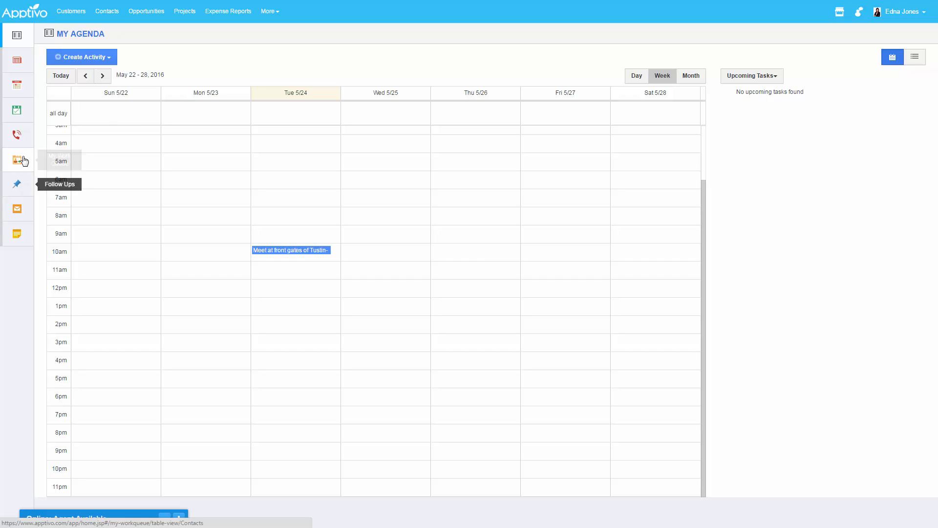
- Open Expense Reports and review its expense log, employee report and status lists, including the Submitted and Approved reports
left_click(222, 11)
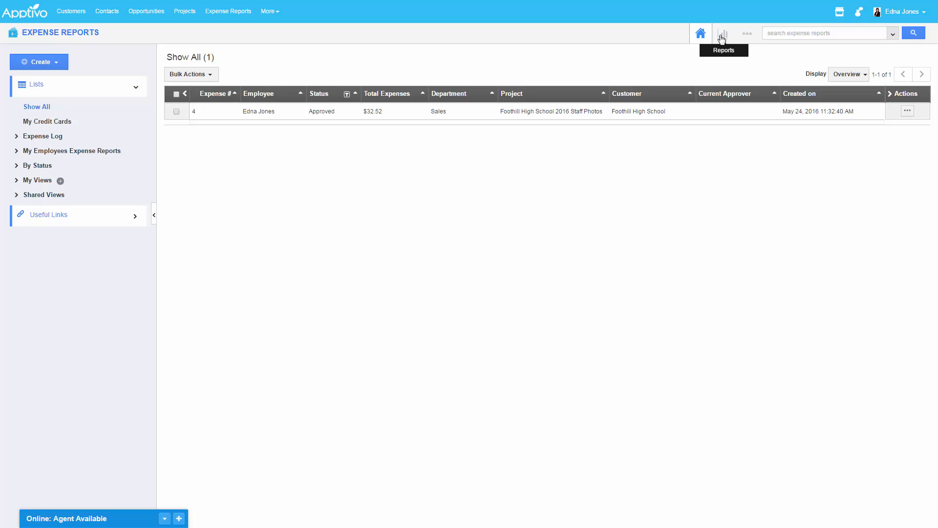
left_click(746, 34)
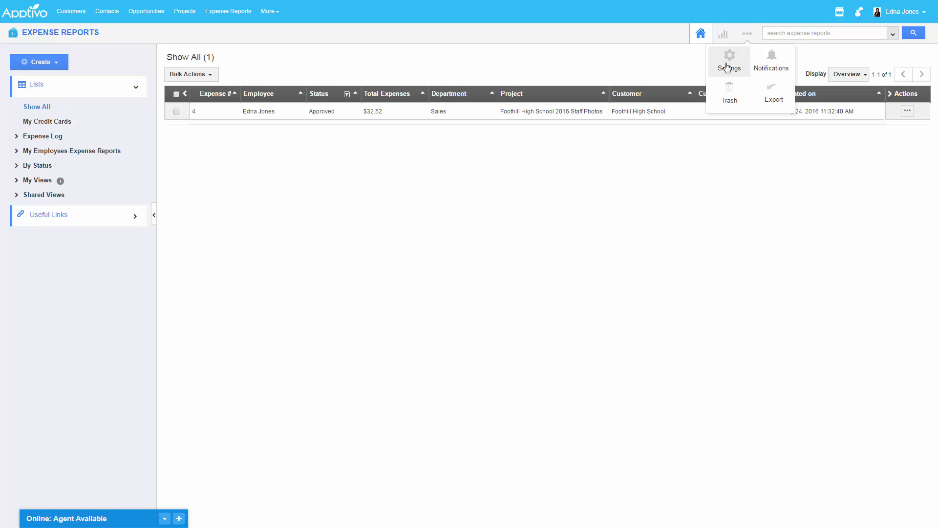
left_click(811, 185)
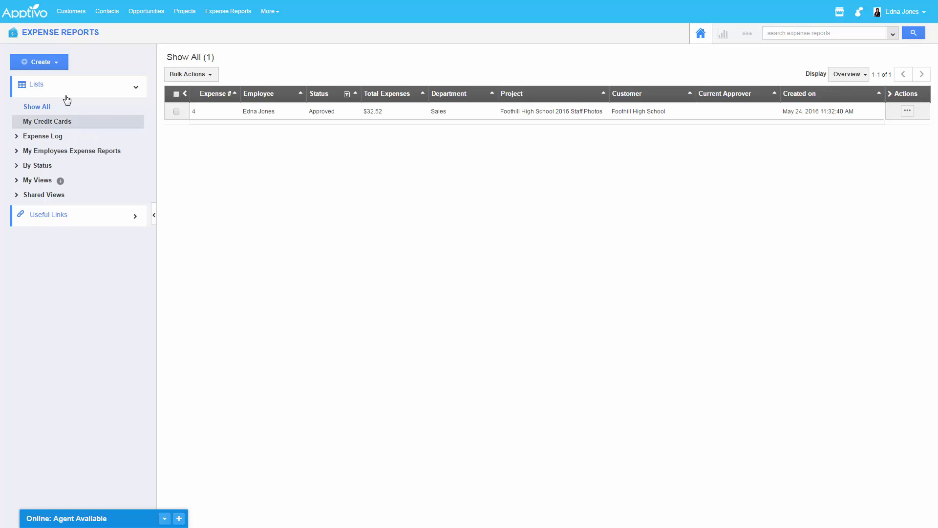
left_click(39, 137)
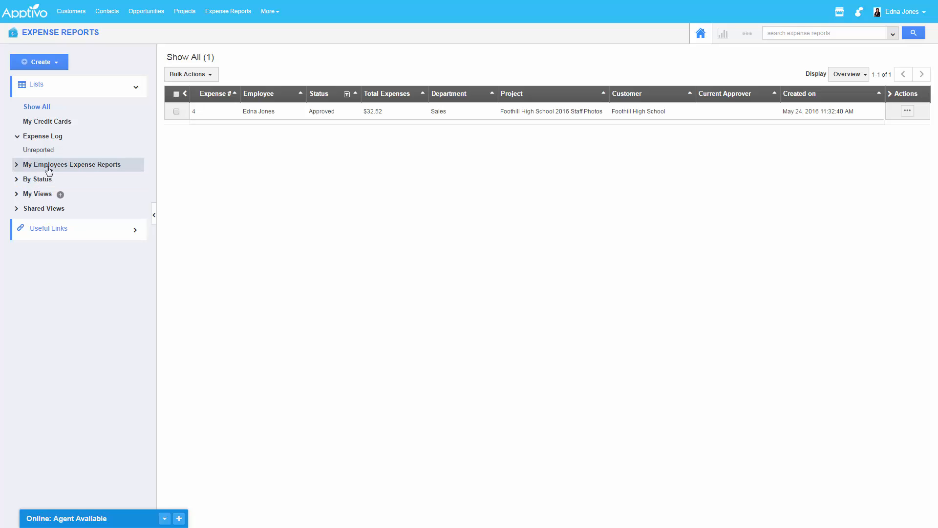
left_click(47, 165)
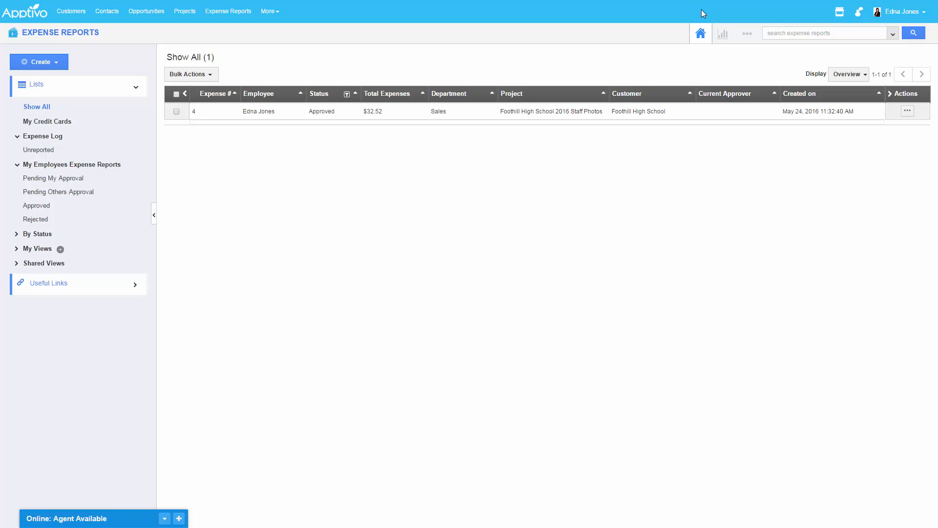
left_click(42, 234)
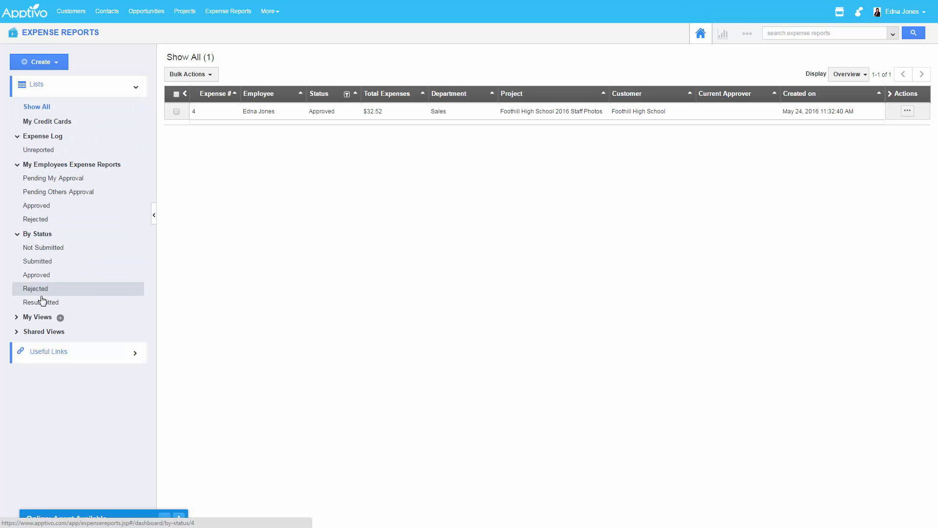
left_click(48, 263)
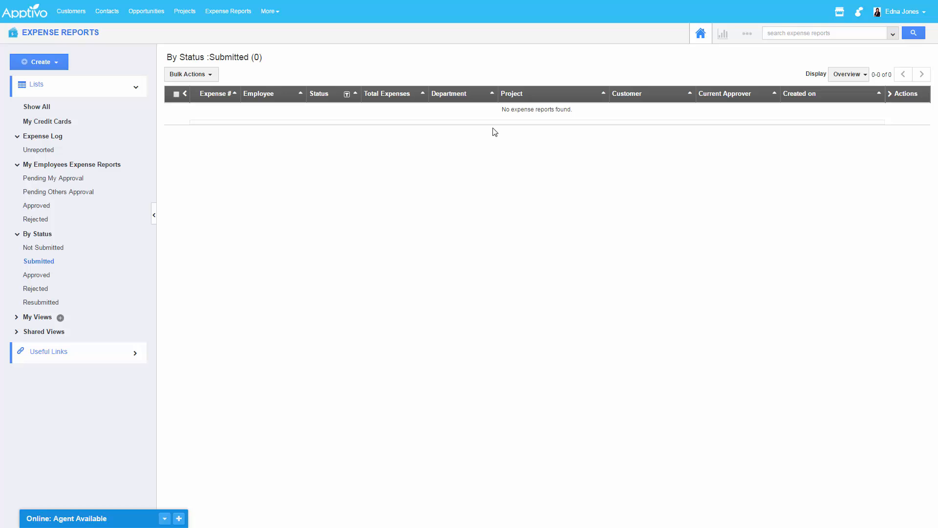
left_click(39, 275)
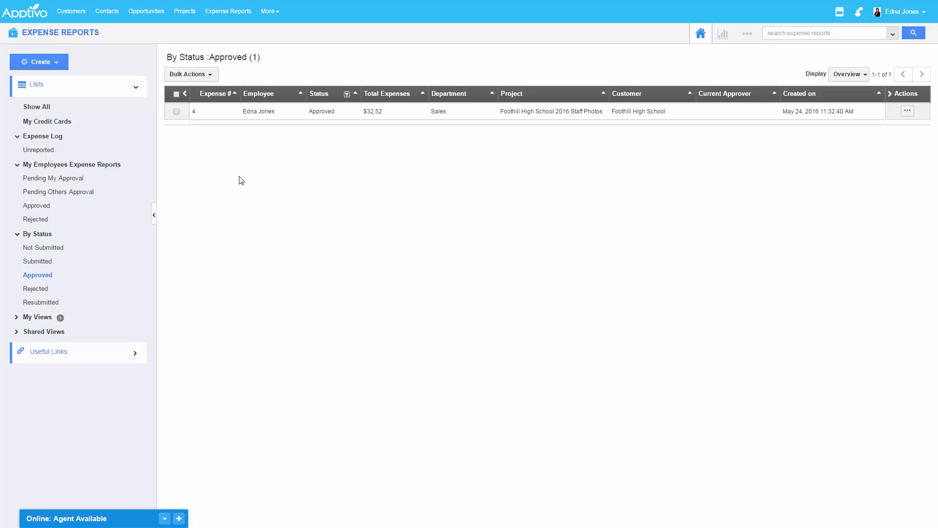
- Look over the blank new expense form and the list of unreported expenses
left_click(41, 64)
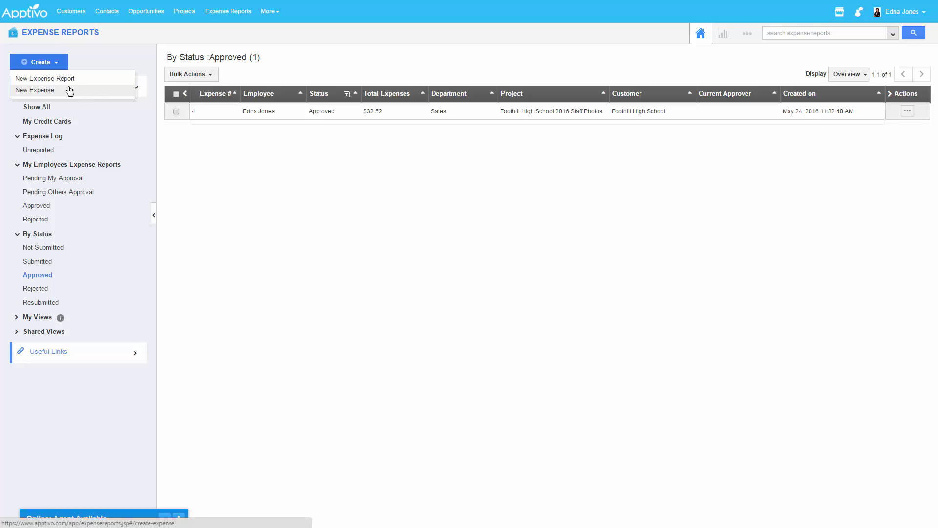
left_click(51, 91)
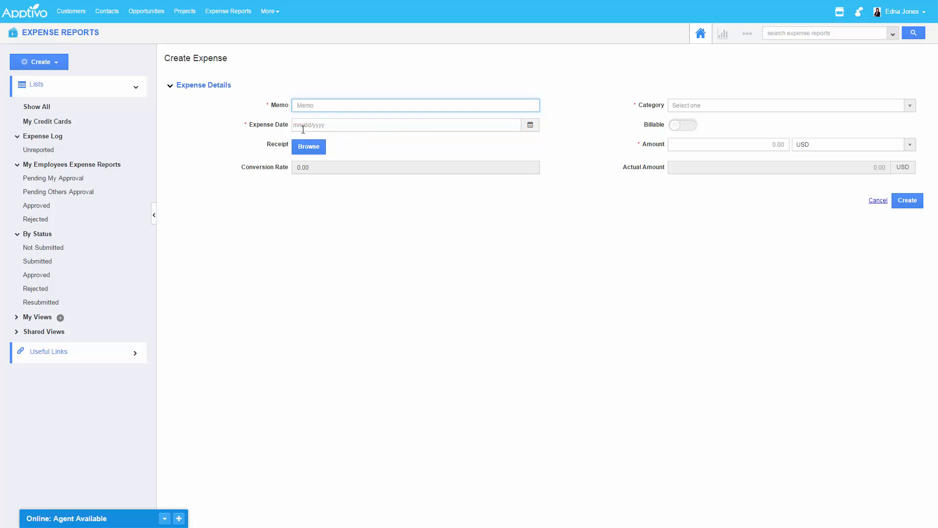
left_click(46, 149)
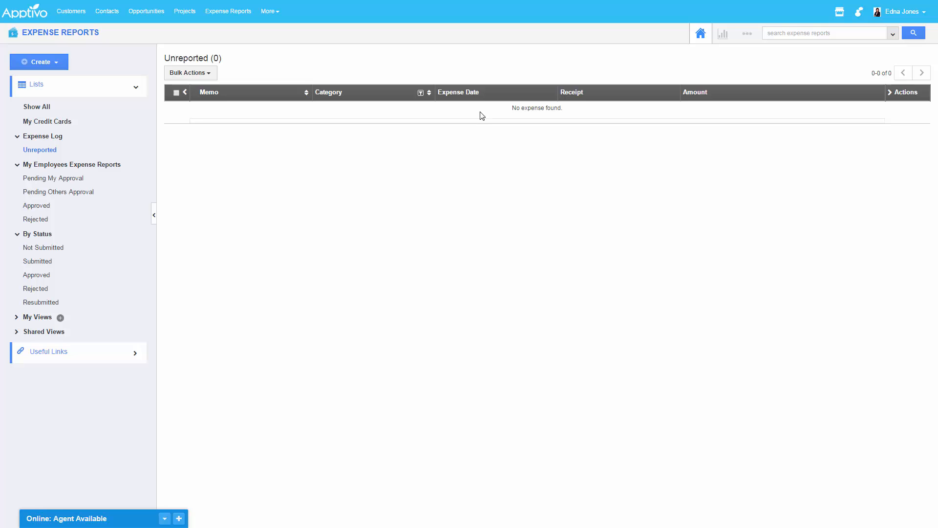
- Start a new expense report with a second expense line and look over its unreported expense search, information fields and summary
left_click(42, 62)
left_click(44, 78)
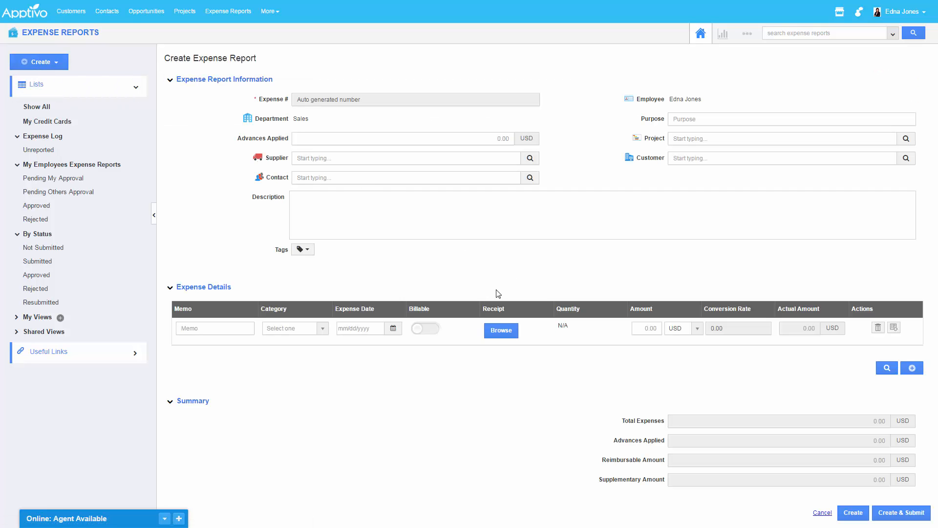
left_click(913, 369)
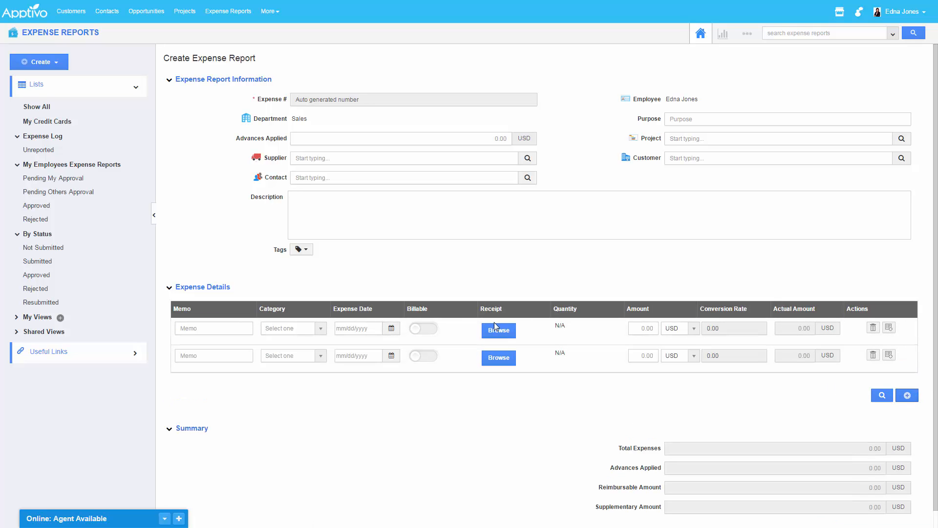
left_click(883, 397)
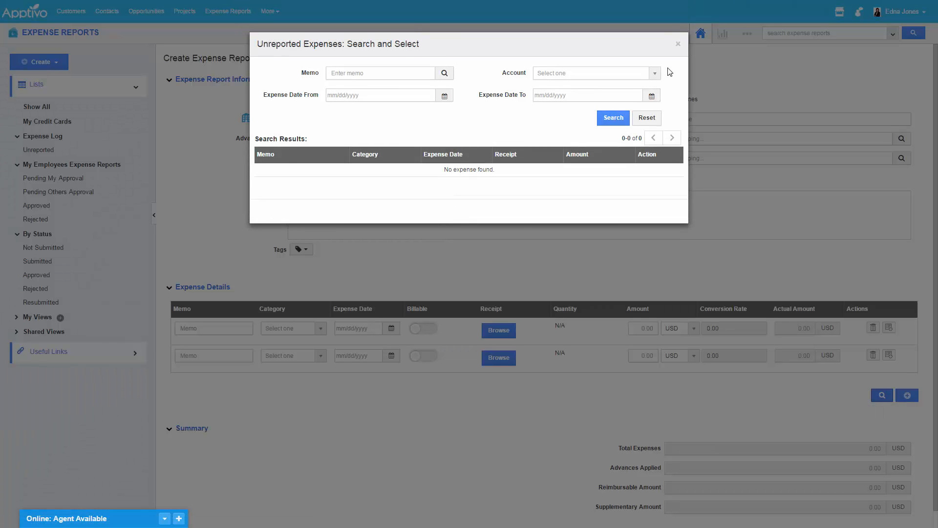
left_click(678, 44)
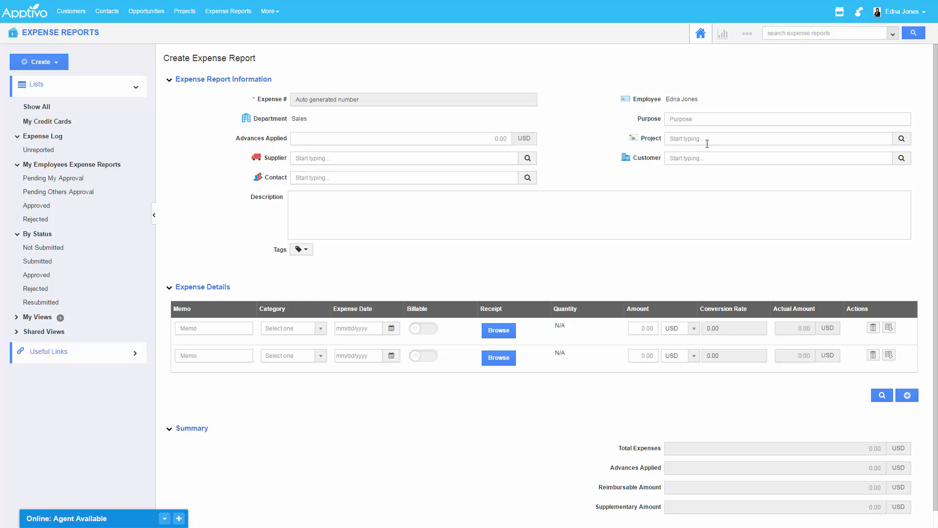
left_click(686, 137)
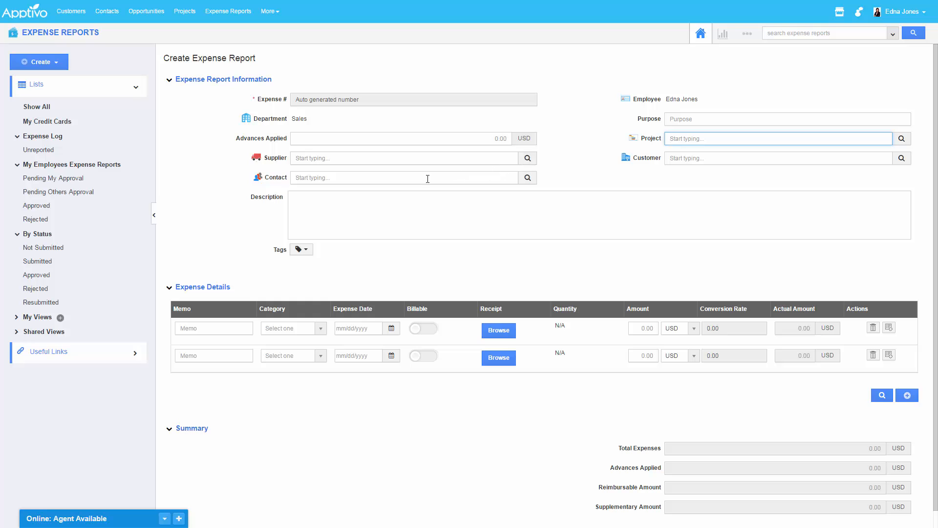
triple_click(668, 100)
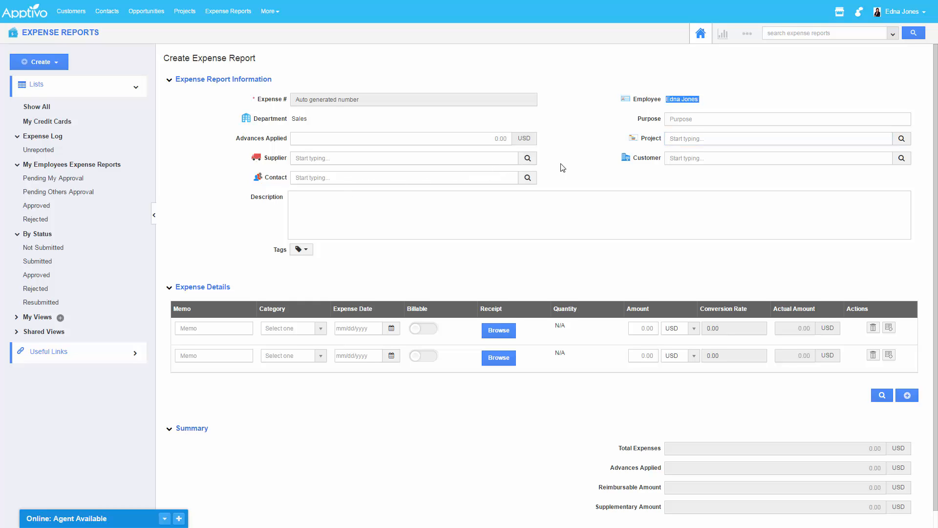
scroll(574, 262, "down", 2)
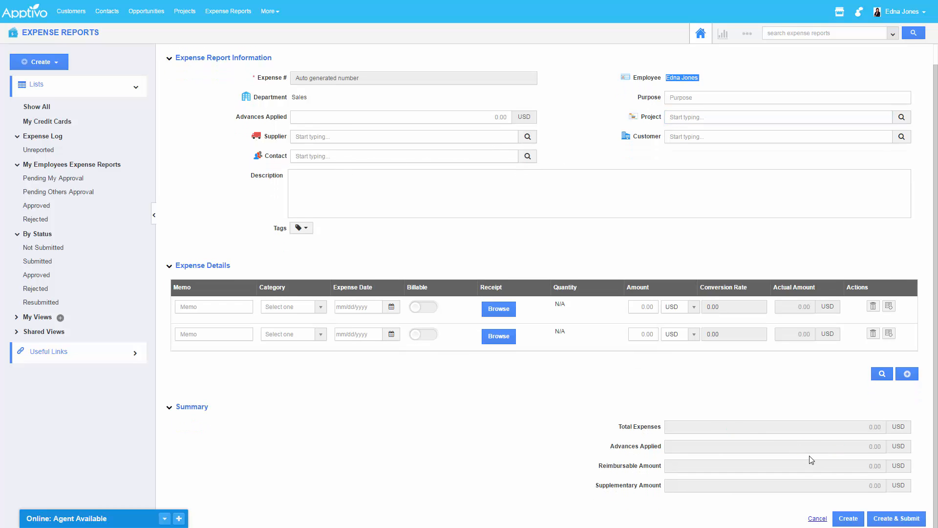
scroll(511, 379, "up", 2)
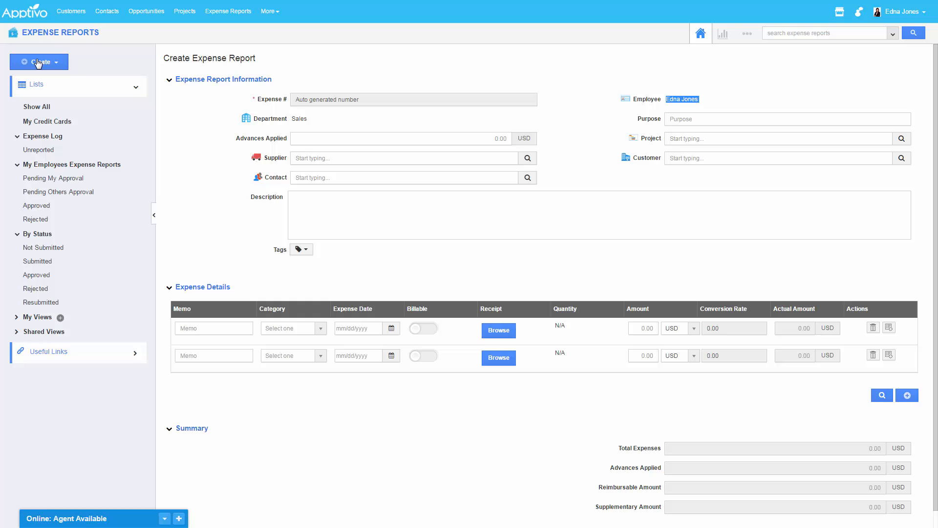
- Start a new expense with the memo "Dinner with client @ Gen" and the category Meals & Entertainment
left_click(39, 62)
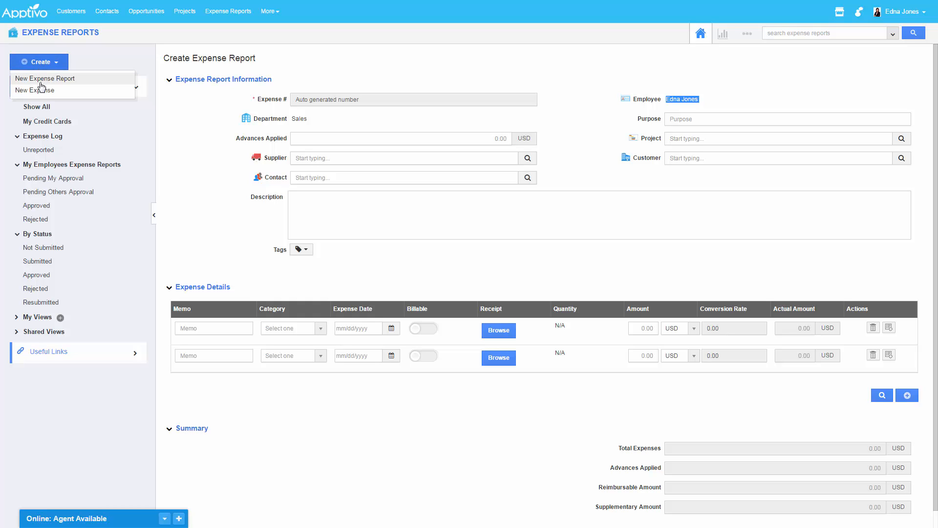
left_click(43, 90)
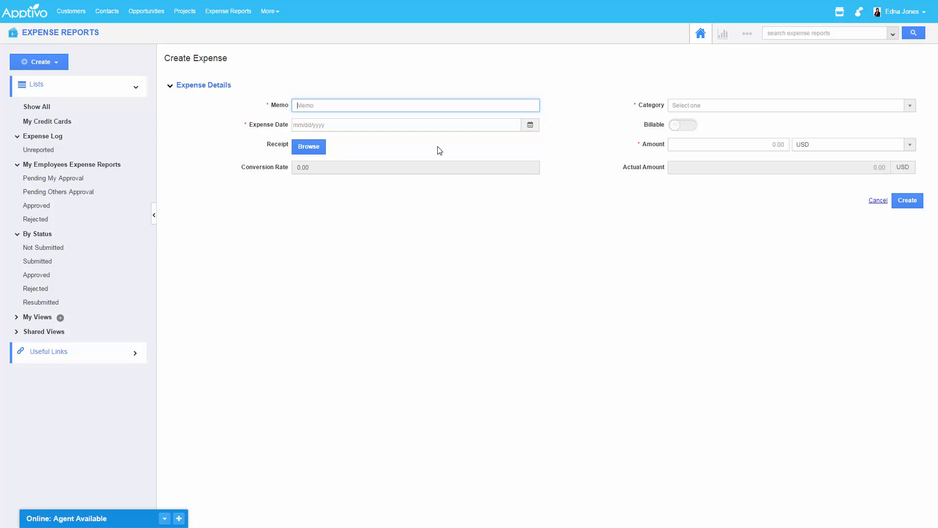
type("Dinner with client @ Gen")
left_click(705, 108)
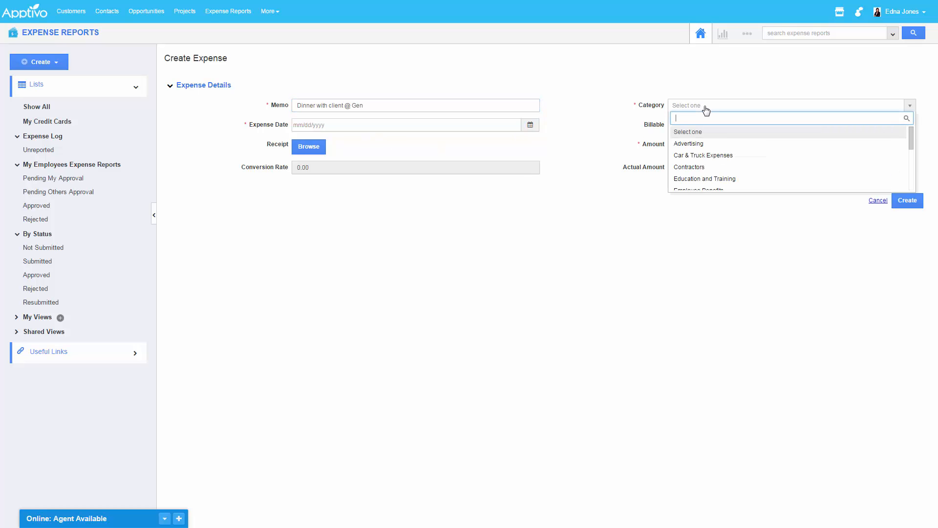
type("m")
left_click(719, 145)
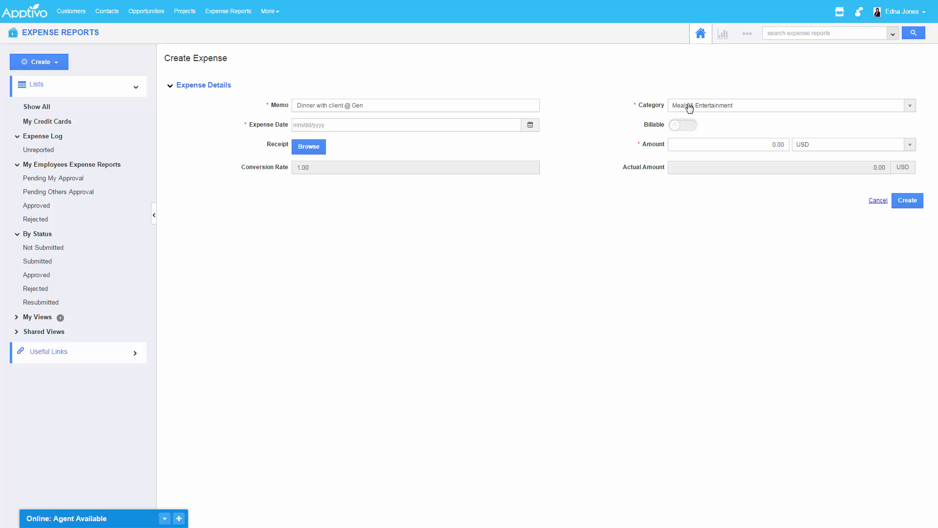
- Set the expense date to 05/03/2016 and mark the expense as billable
left_click(396, 127)
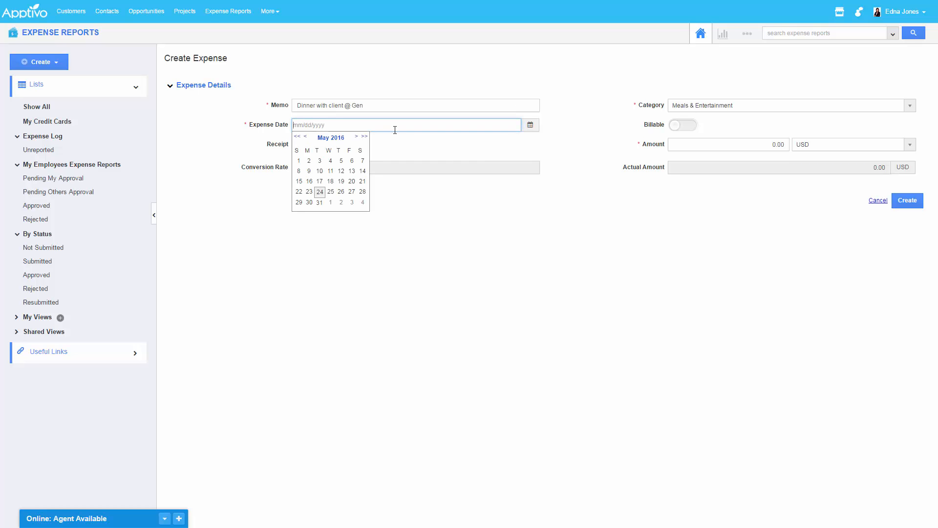
left_click(320, 161)
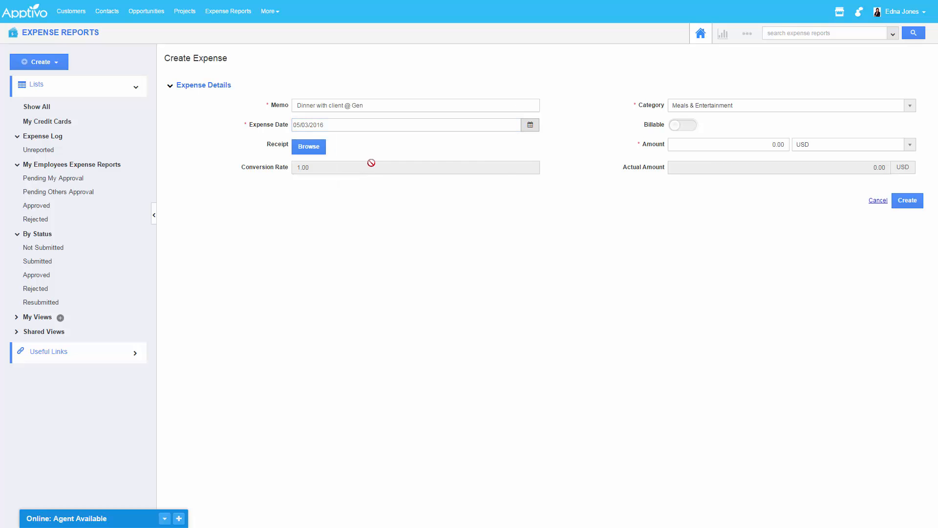
left_click(680, 125)
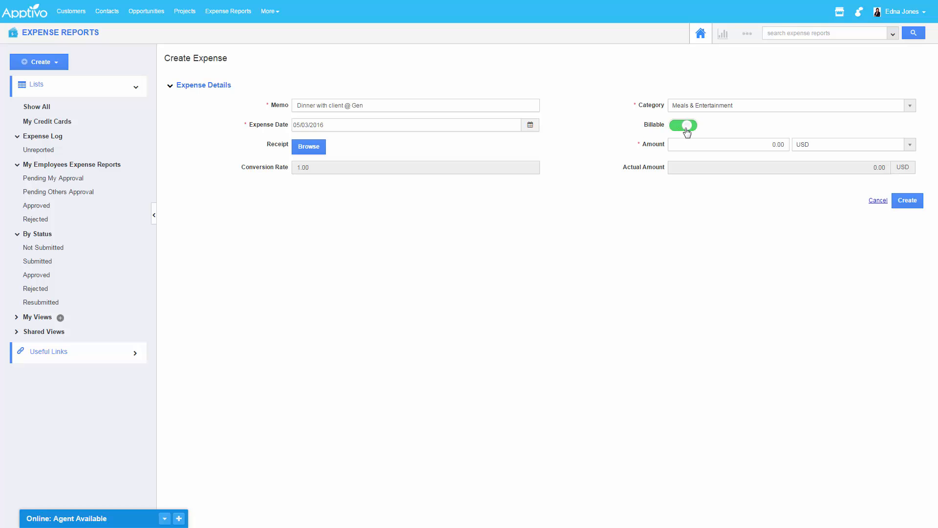
- Attach "ChatLog Recurring Ascender Meetings 2016_04_04 18_04.rtf" from the Documents library as the expense's receipt
left_click(315, 149)
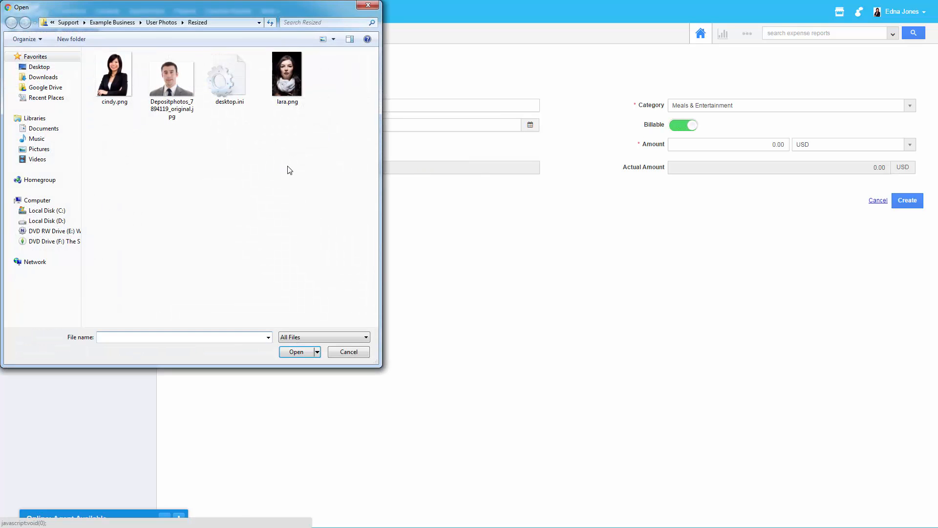
left_click(43, 129)
scroll(230, 214, "down", 13)
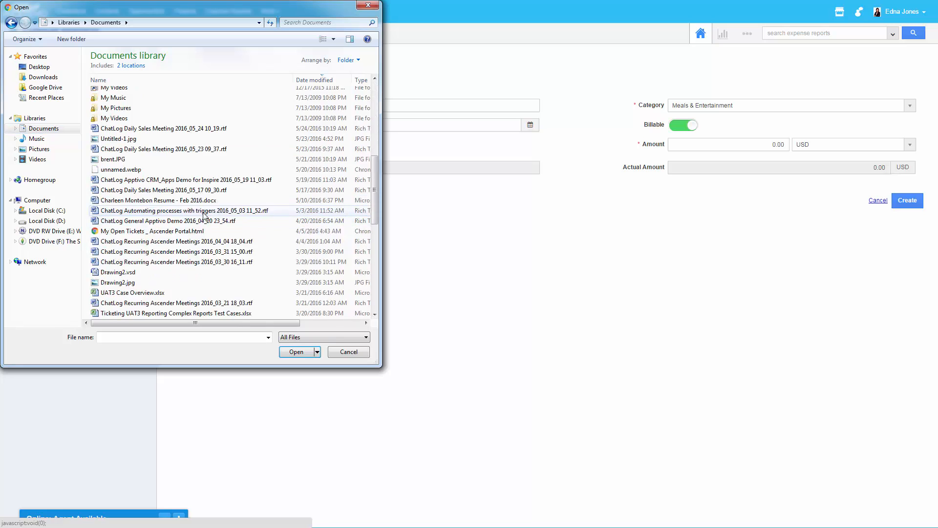
left_click(349, 352)
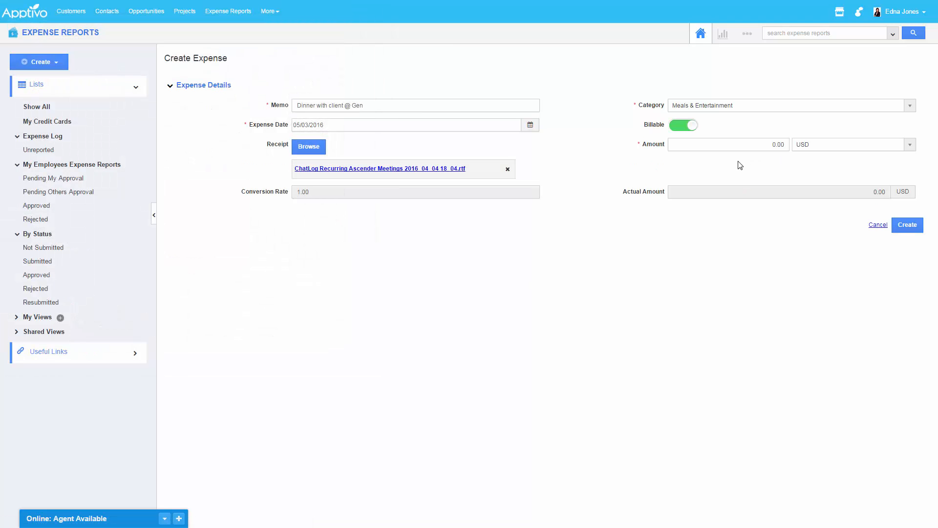
- Set the expense amount to 64.15 USD and create the expense
left_click(739, 146)
left_click_drag(739, 145, 817, 157)
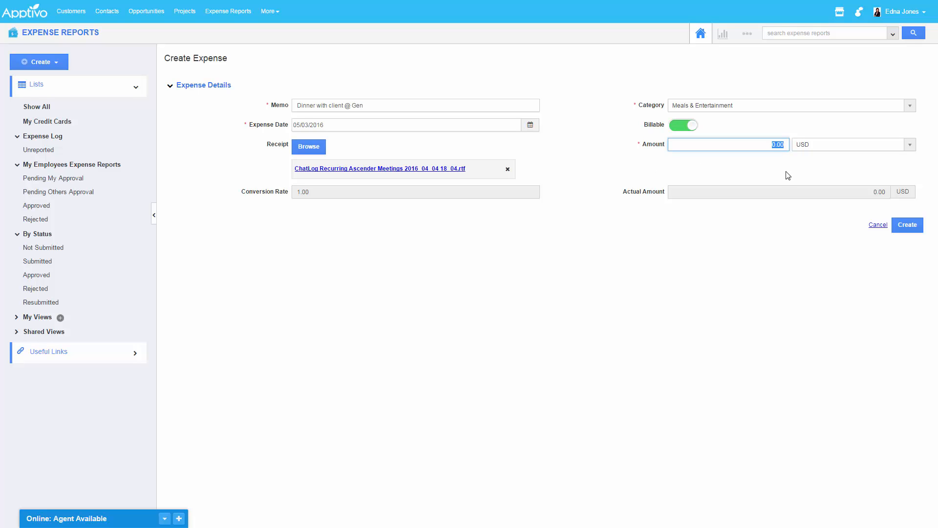
type("64.15")
left_click(619, 319)
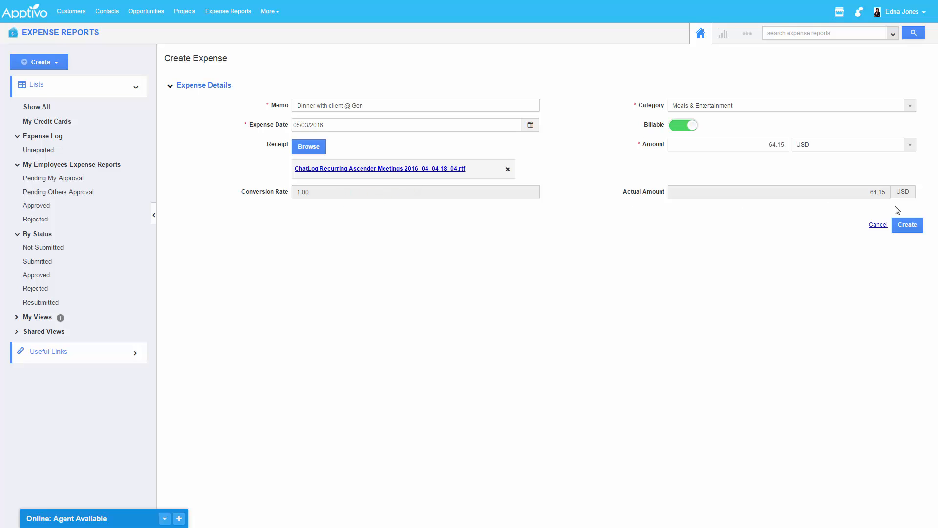
left_click(908, 228)
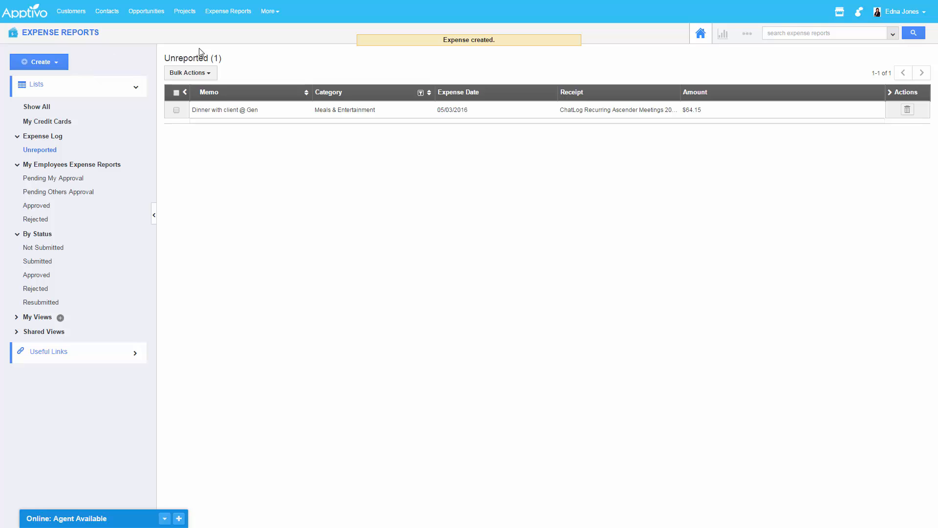
- Replace the receipt on the "Dinner with client @ Gen" expense with the ChatLog Recurring Ascender Meetings file, save the change and close the expense
left_click(530, 111)
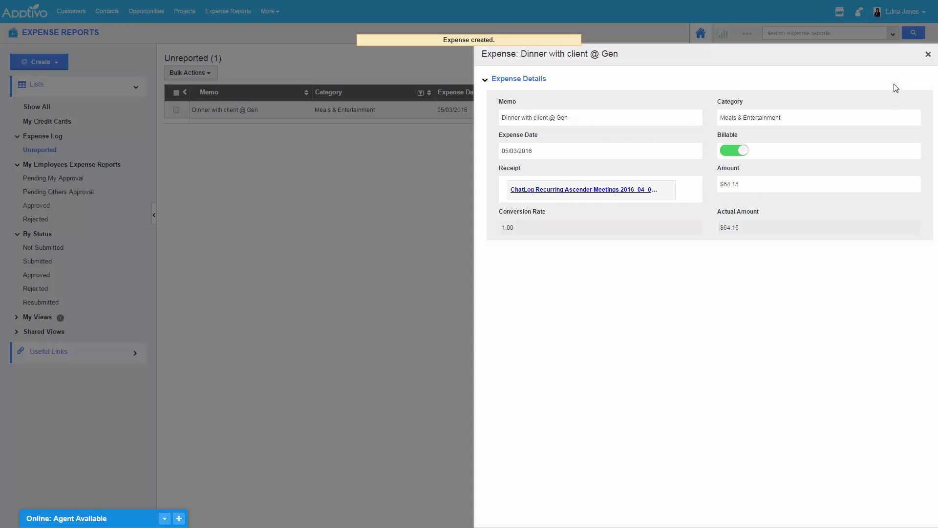
left_click(799, 184)
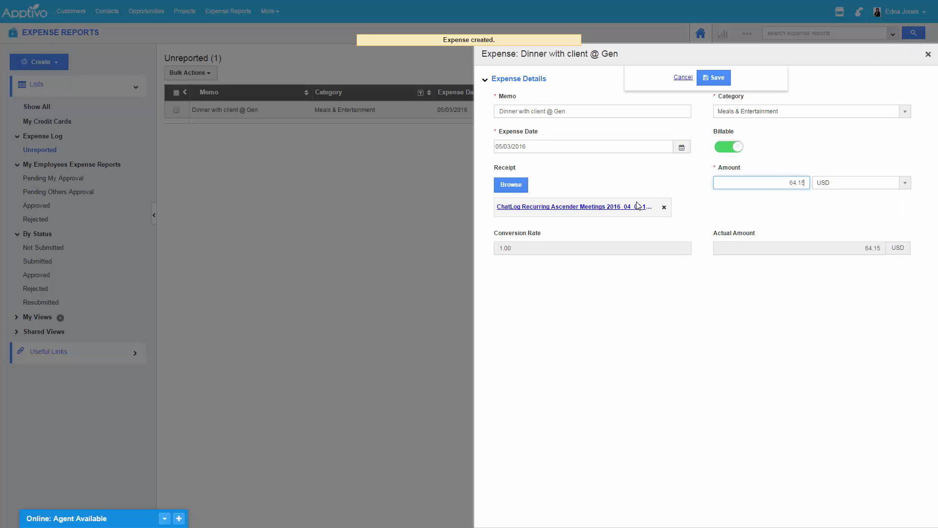
left_click(664, 207)
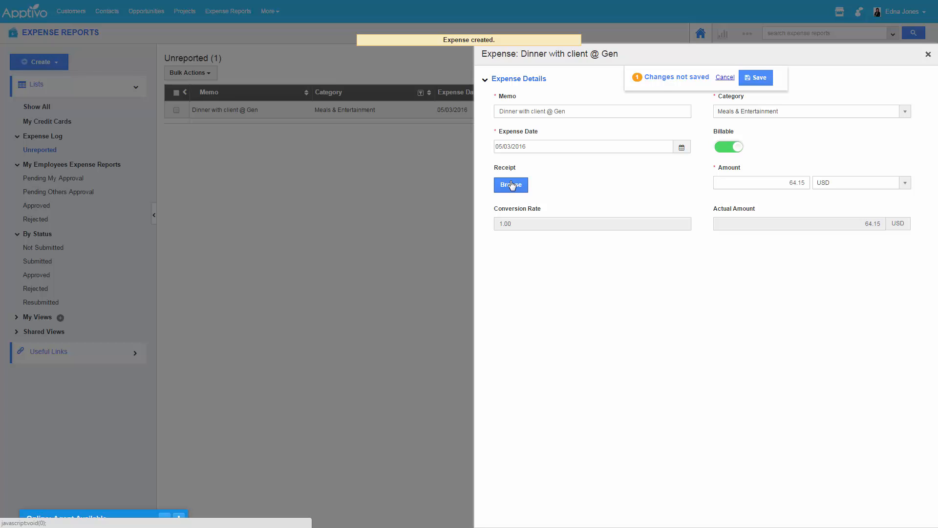
left_click(756, 78)
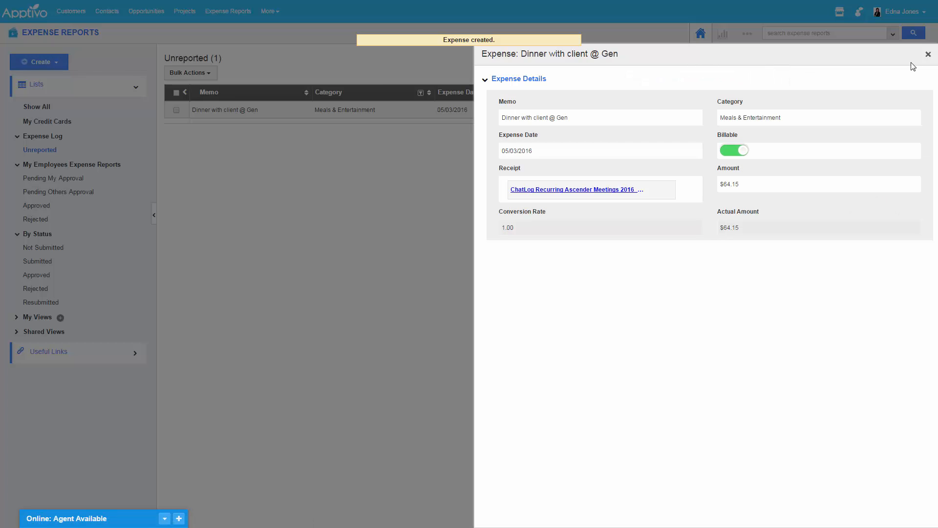
left_click(928, 54)
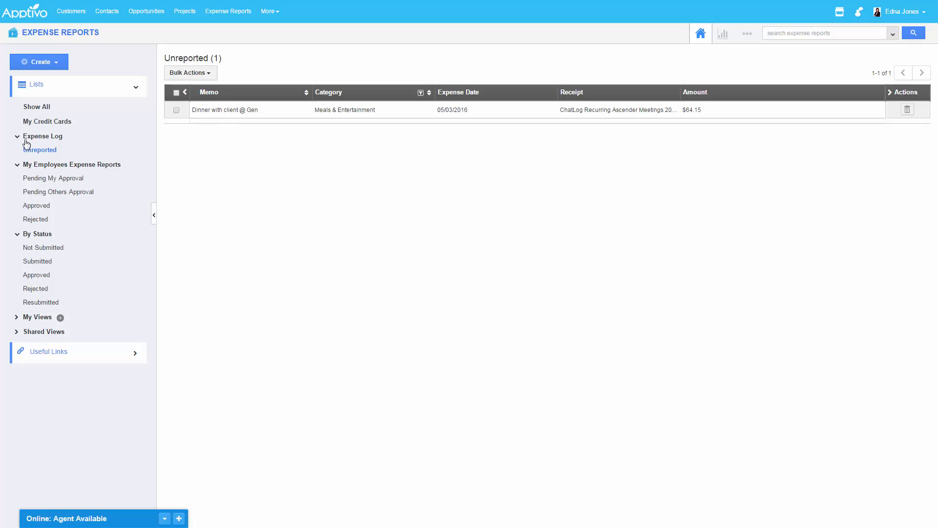
- Link a Wells Fargo account to My Credit Cards by signing in with the bank username and password
left_click(48, 112)
left_click(45, 122)
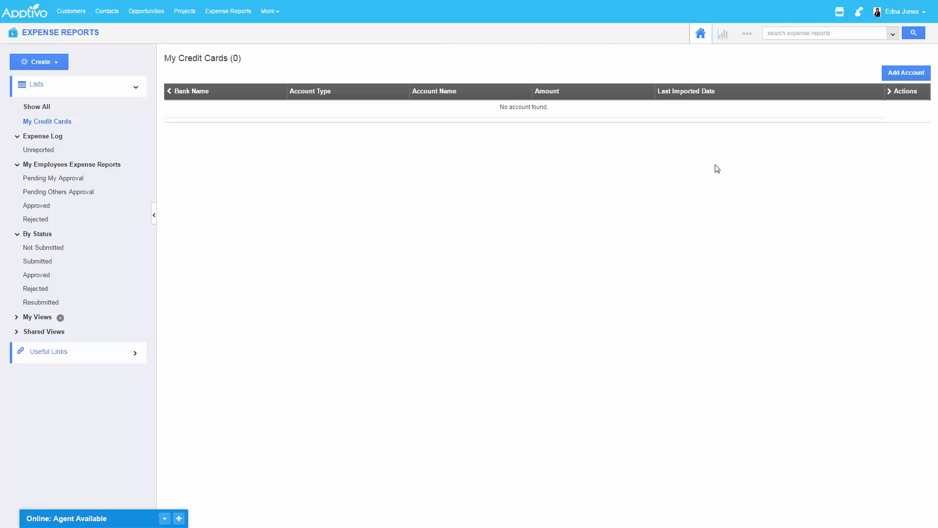
left_click(904, 80)
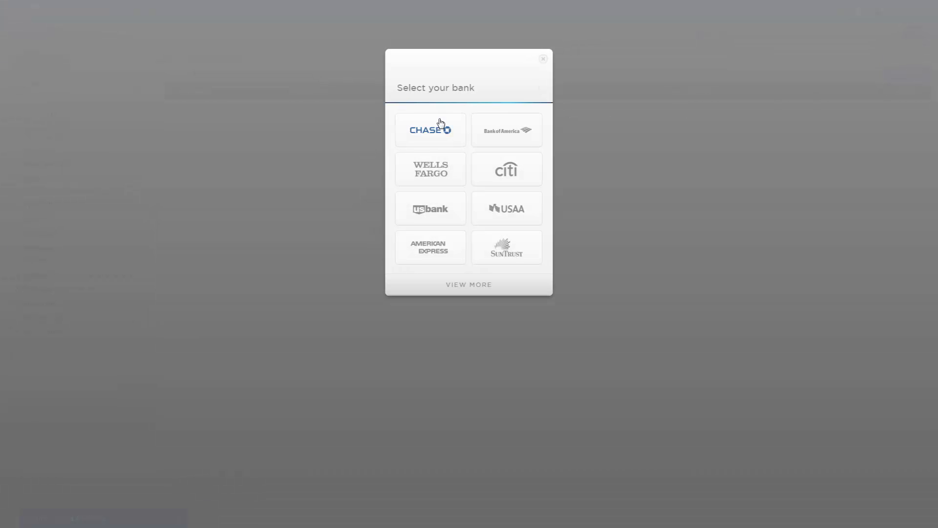
left_click(470, 285)
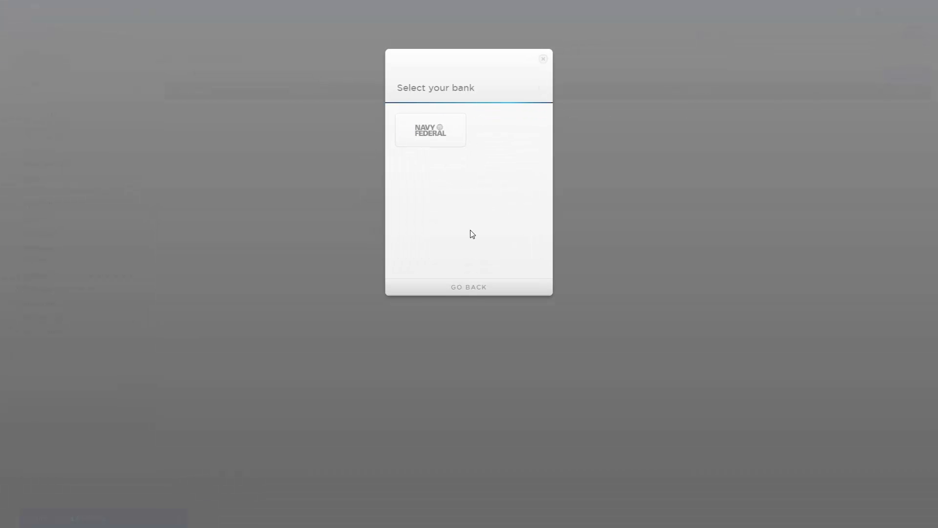
left_click(484, 287)
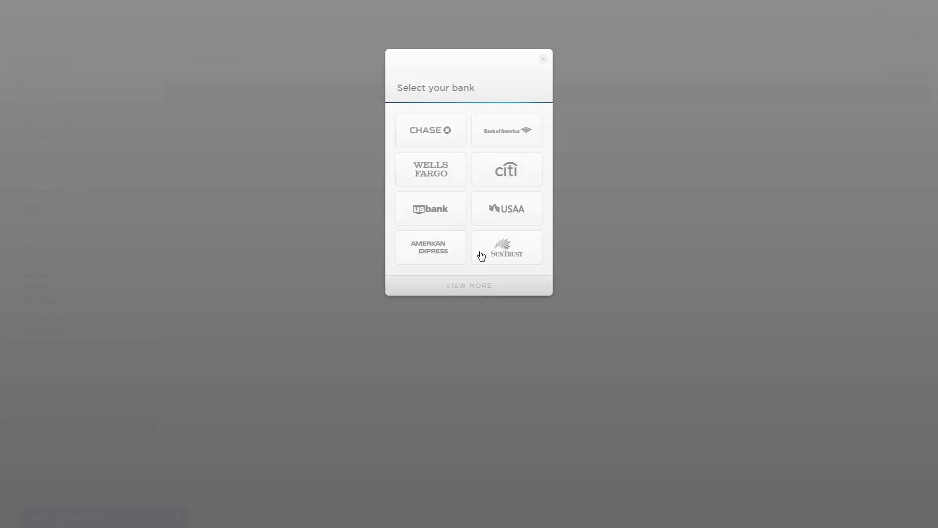
left_click(442, 176)
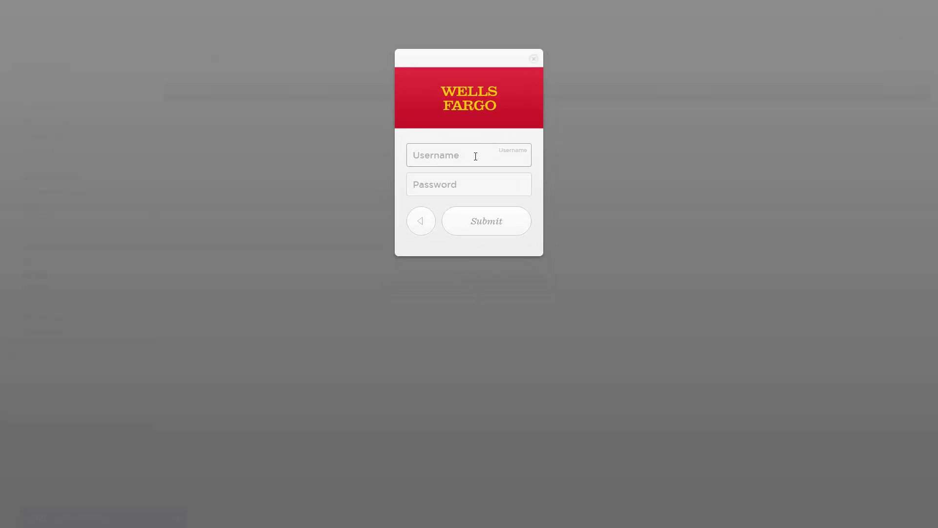
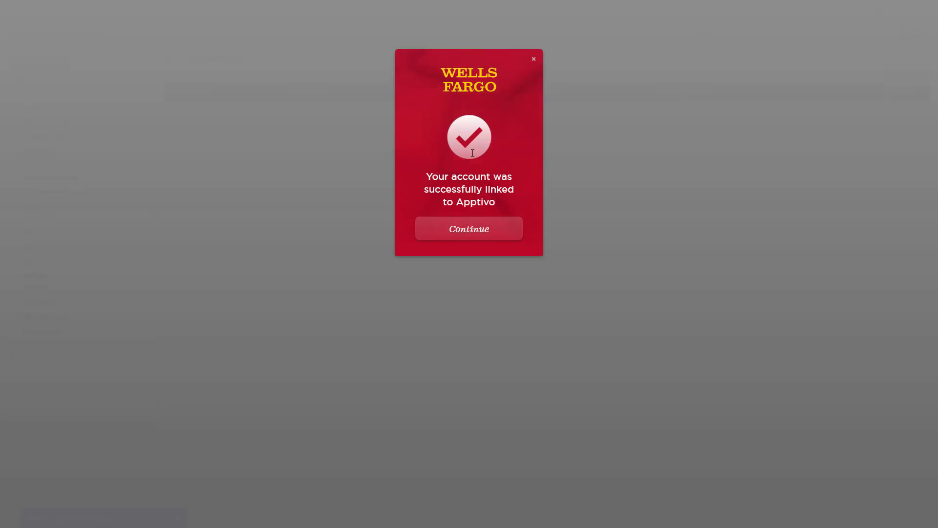
left_click(510, 230)
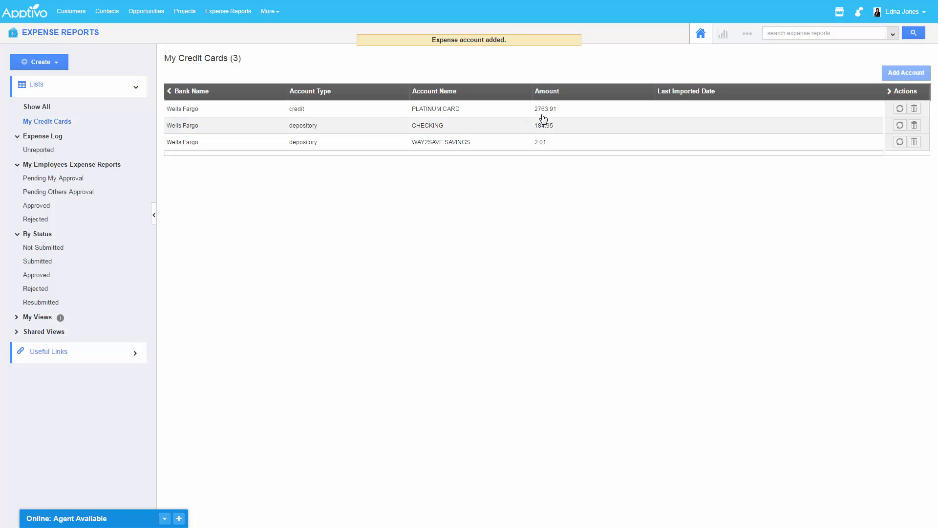
- Delete the Wells Fargo Checking and Way2Save Savings accounts from My Credit Cards
left_click(917, 126)
left_click(600, 125)
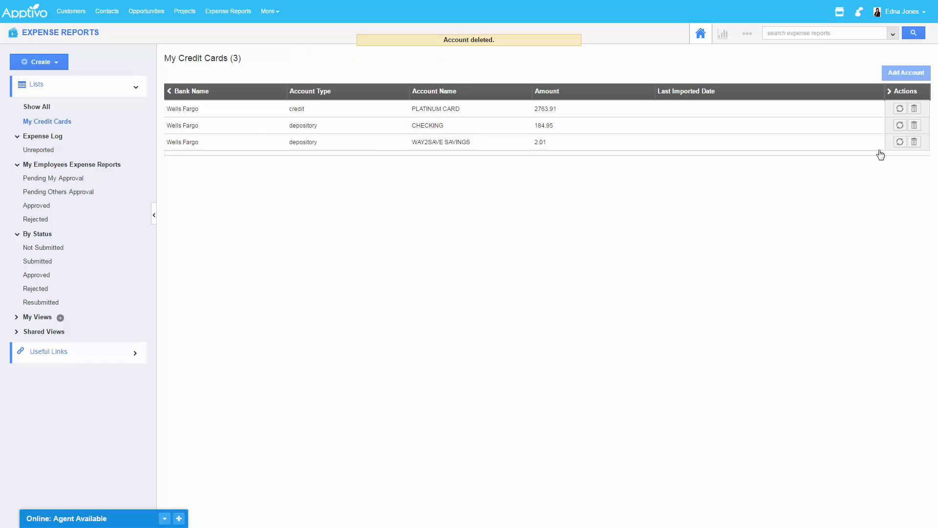
left_click(914, 125)
left_click(598, 119)
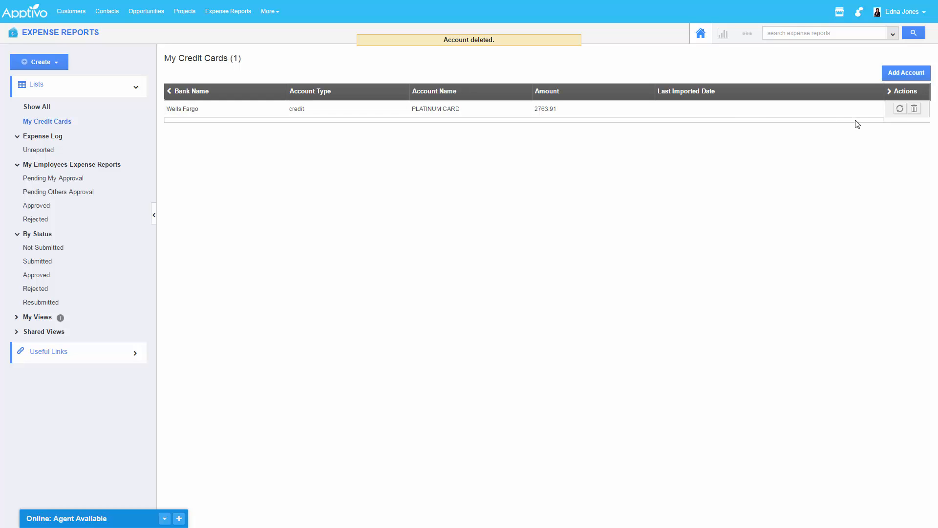
- Import the Platinum Card's transactions and review them in the unreported expense log
left_click(901, 110)
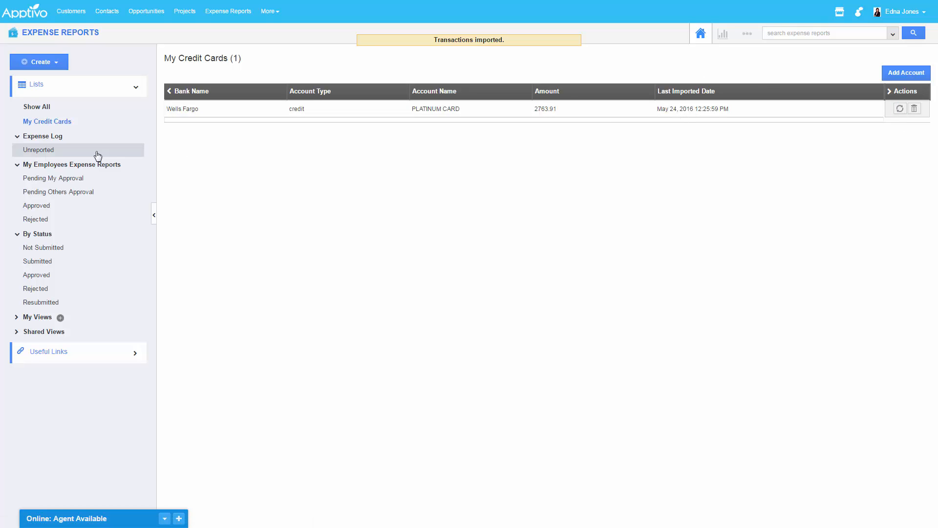
left_click(49, 150)
scroll(345, 207, "down", 2)
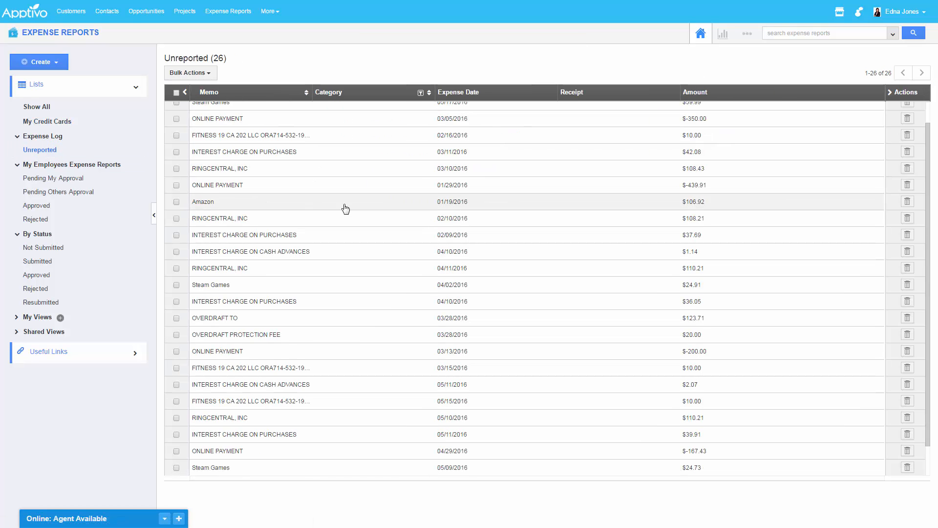
scroll(396, 242, "up", 2)
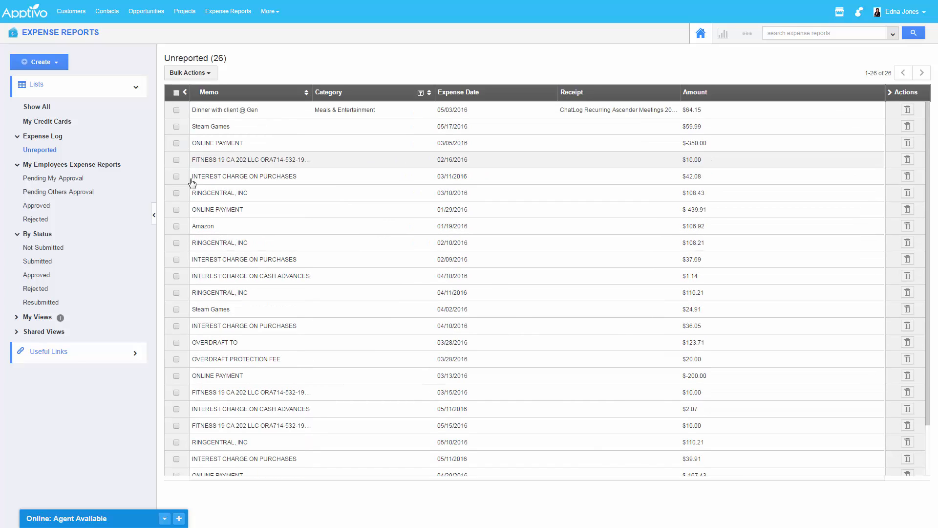
- Start an expense report from the client dinner, 02/16/2016 Fitness 19, 03/11/2016 interest charge, and 03/10/2016 and 02/10/2016 RingCentral expenses
left_click(176, 176)
left_click(177, 160)
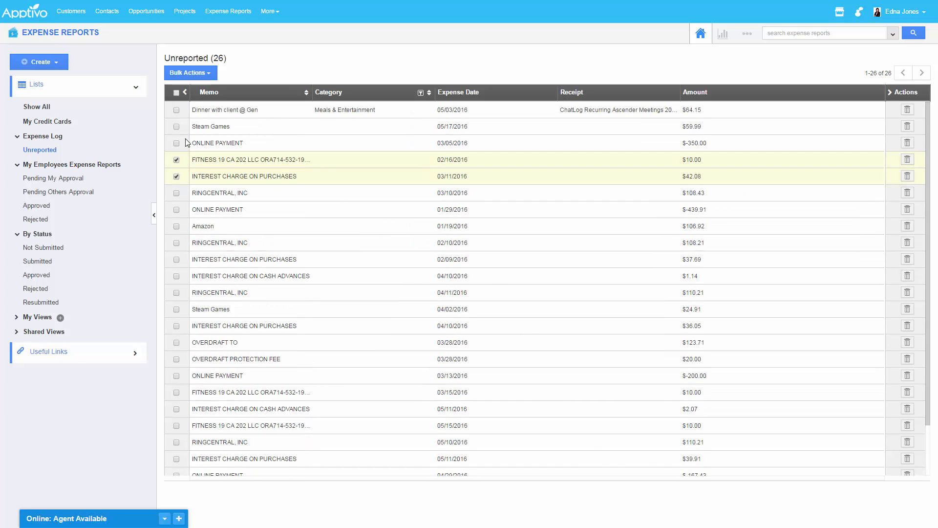
left_click(176, 110)
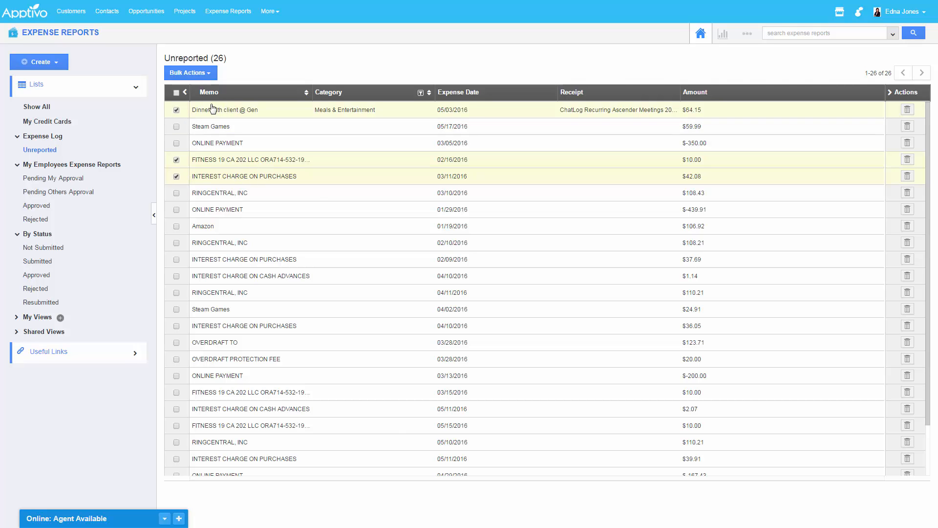
left_click(188, 74)
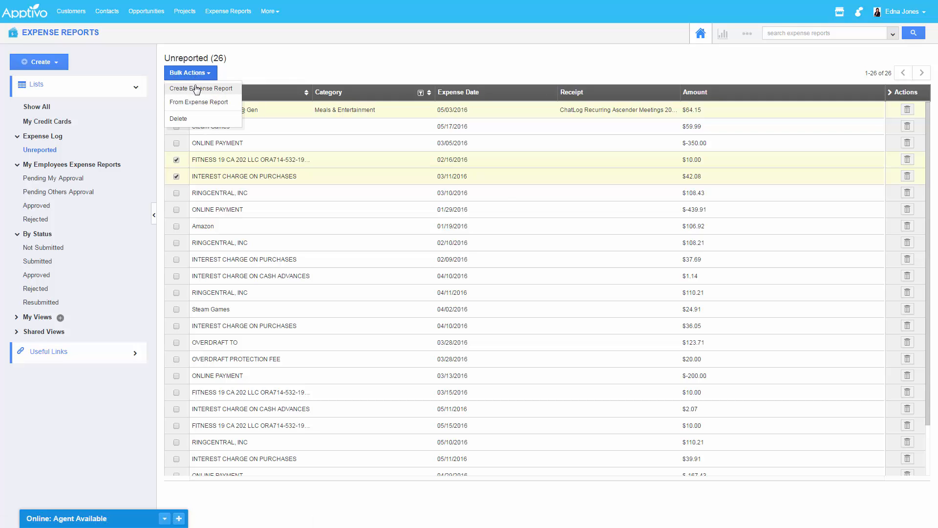
left_click(345, 74)
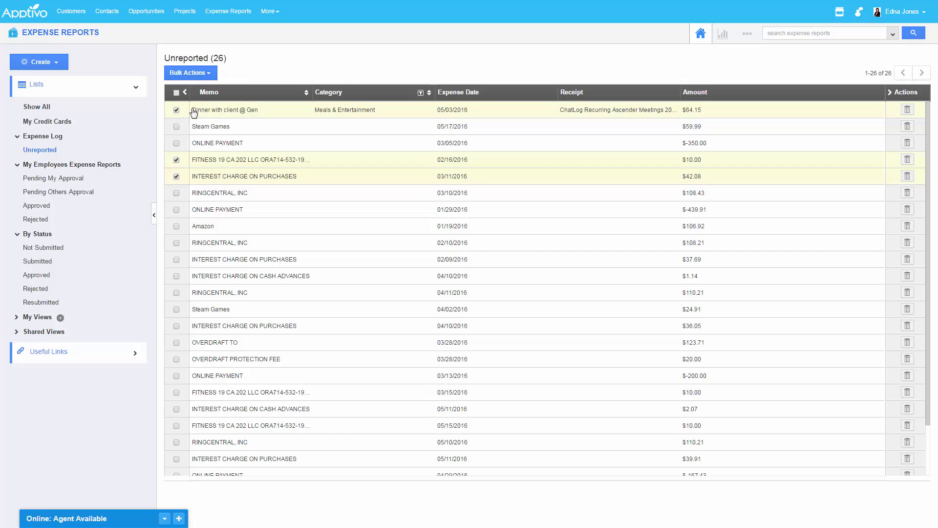
left_click(177, 244)
left_click(176, 193)
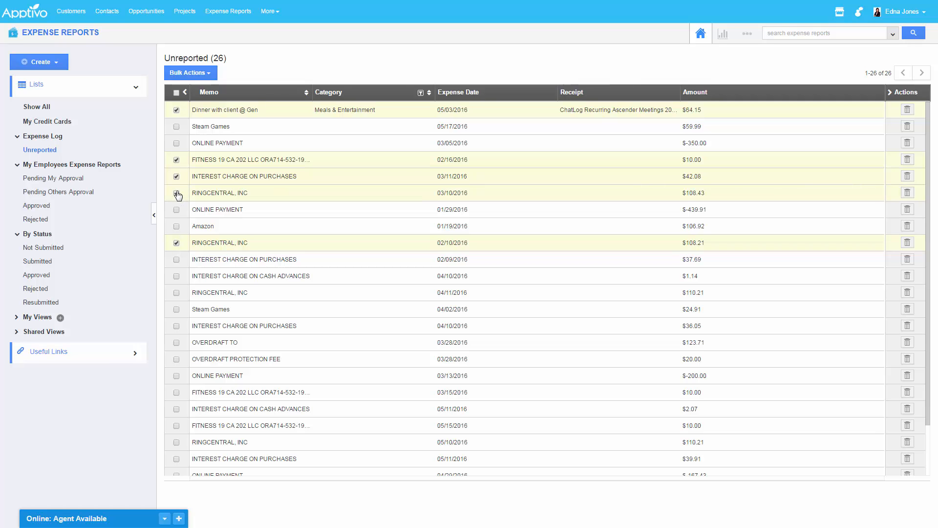
left_click(199, 74)
left_click(196, 89)
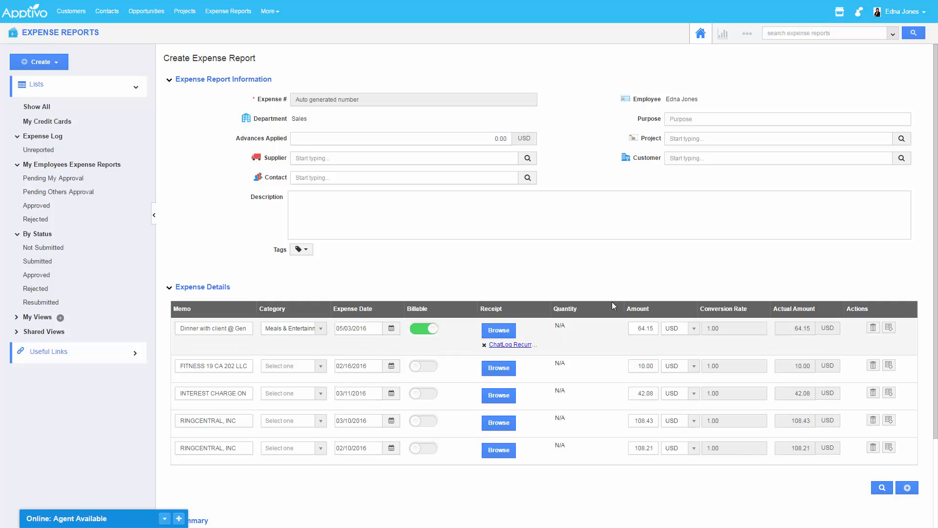
- Start a blank expense report with an expense line named "Taxi to client office" in the Car & Truck Expenses category
left_click(48, 63)
left_click(45, 79)
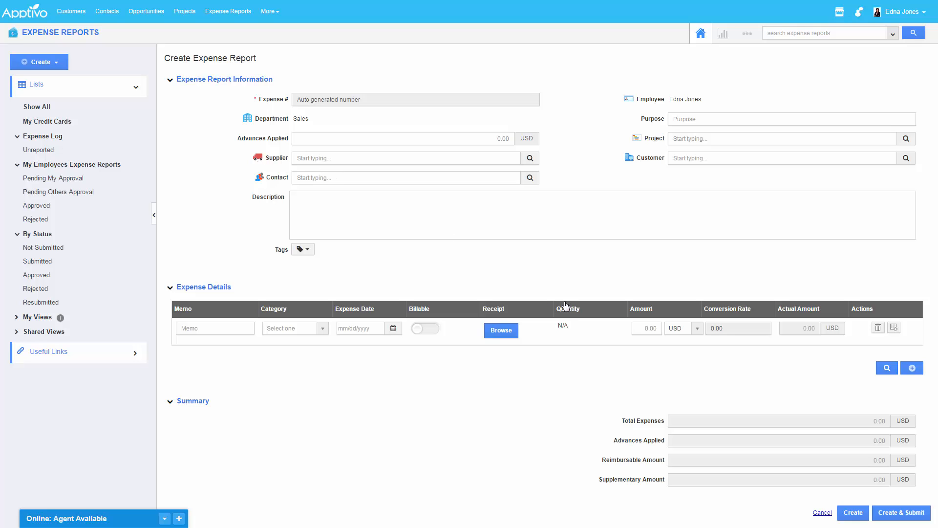
left_click(210, 325)
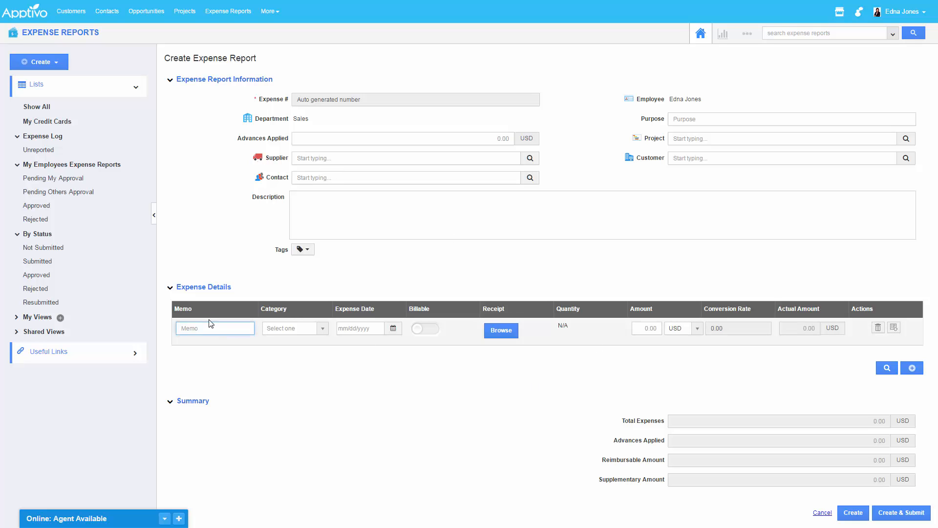
type("Taxi to client office")
left_click(304, 331)
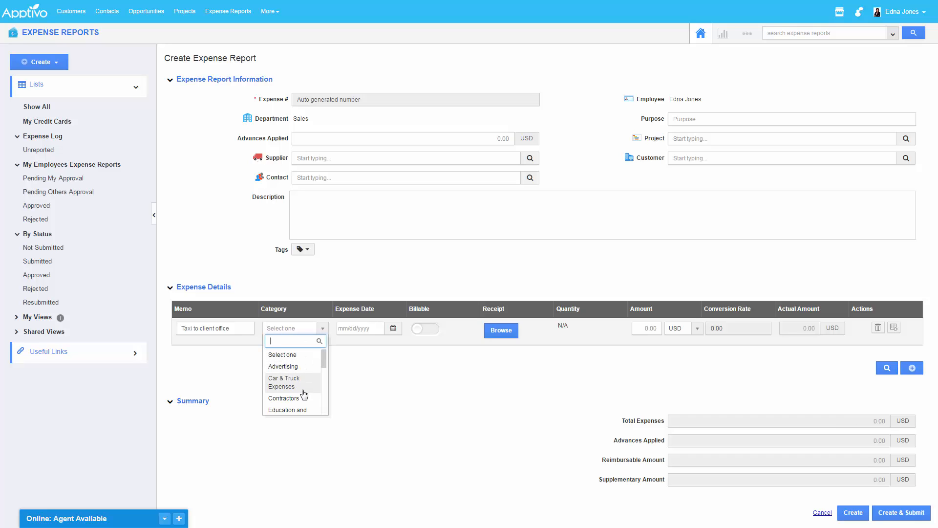
scroll(304, 394, "down", 5)
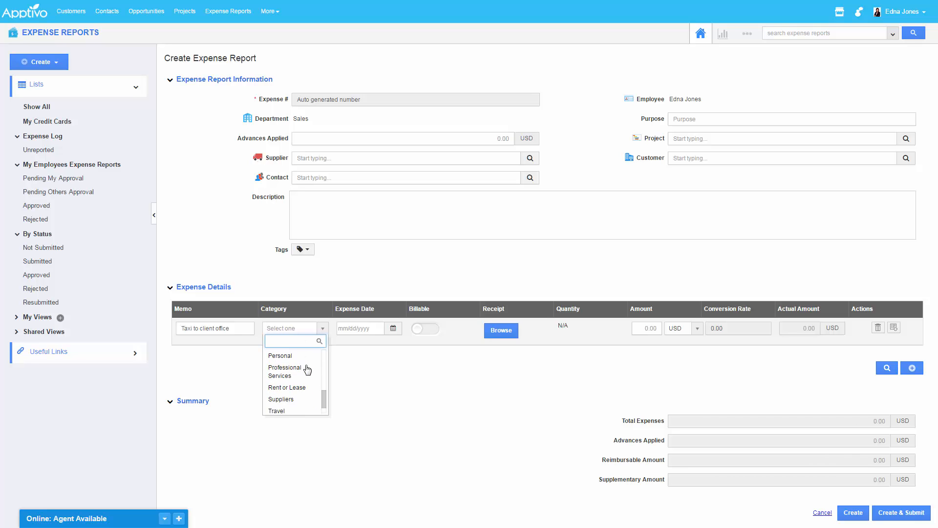
scroll(307, 370, "up", 5)
left_click(296, 382)
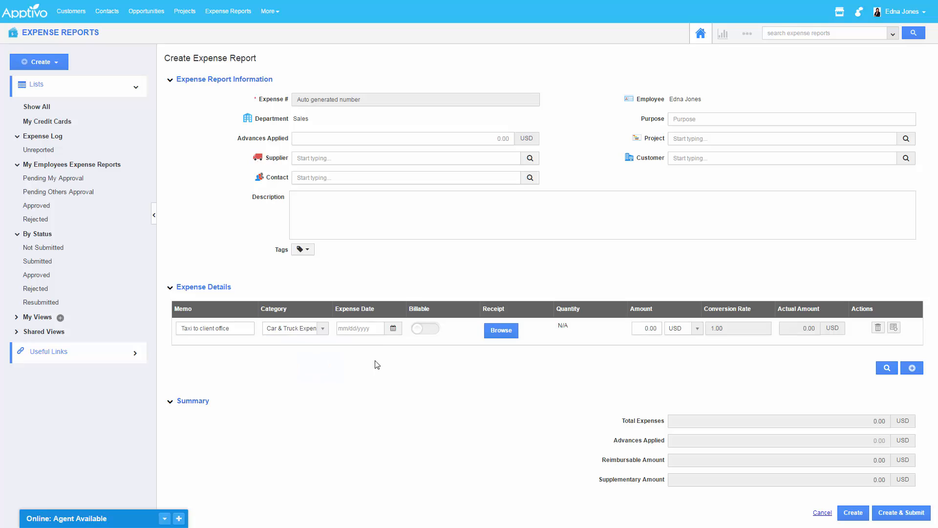
- Date the taxi expense 05/02/2016, mark it as billable, and set its amount to 32.02 USD
left_click(377, 329)
left_click(394, 333)
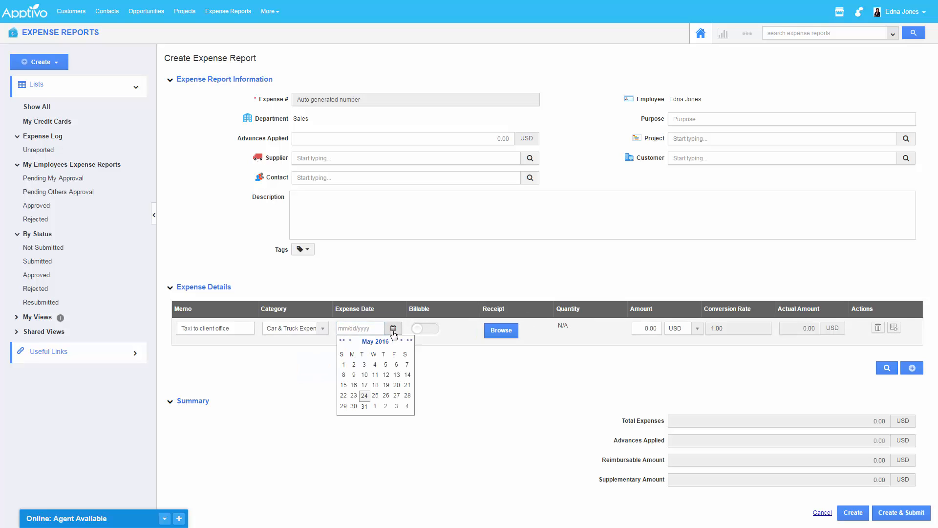
left_click(354, 365)
left_click(435, 330)
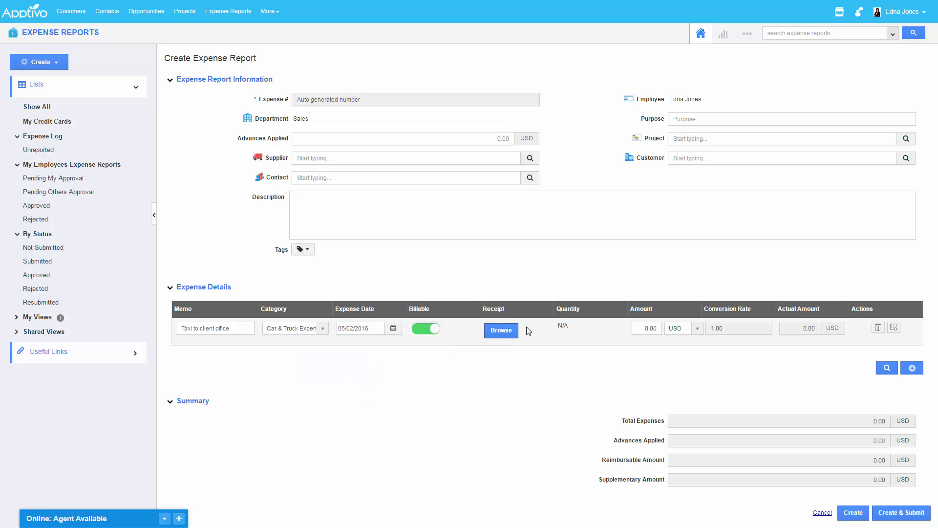
left_click(650, 328)
type("32.02")
left_click(739, 344)
- Add the unreported "Dinner with client @ Gen" expense to the report below the taxi expense, leaving no blank line
left_click(910, 369)
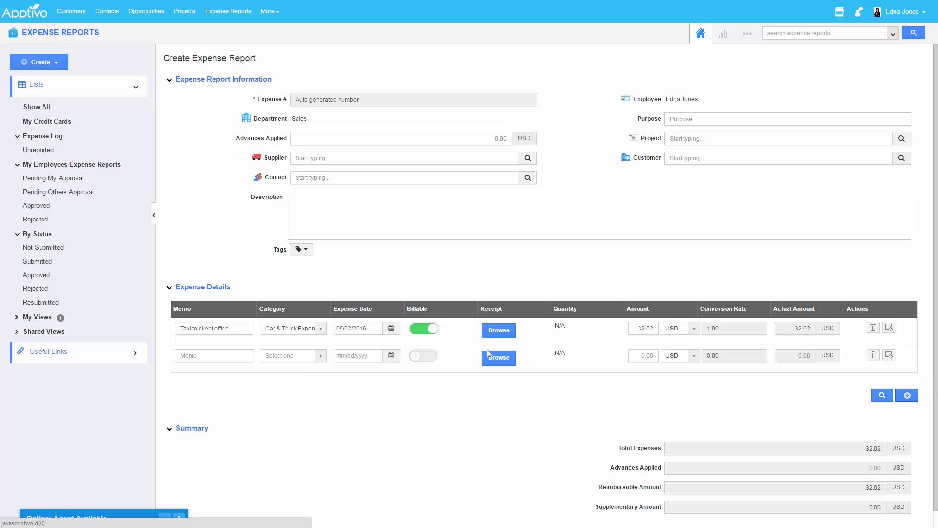
left_click(874, 356)
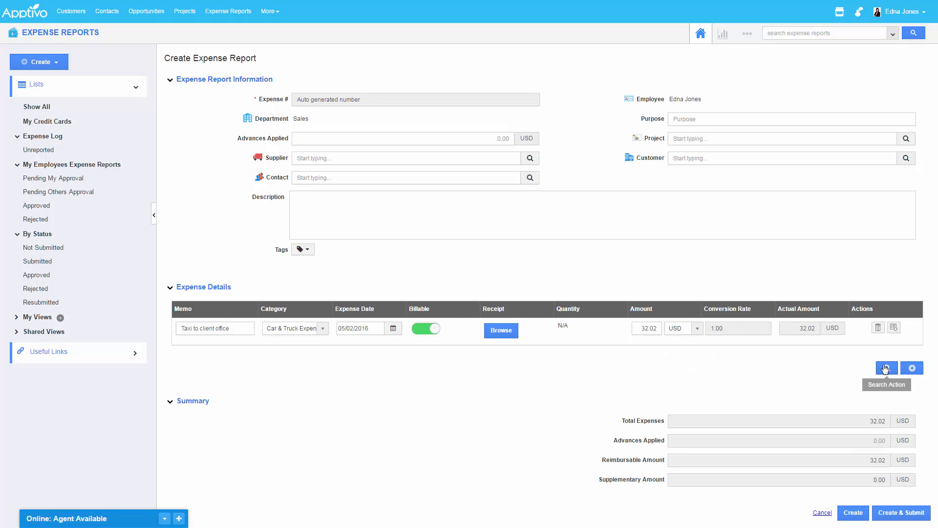
left_click(888, 370)
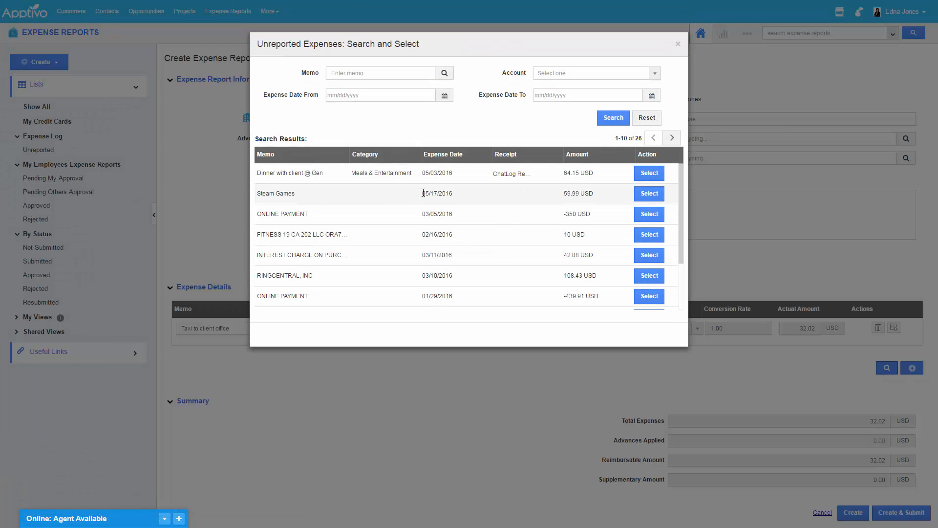
left_click(650, 177)
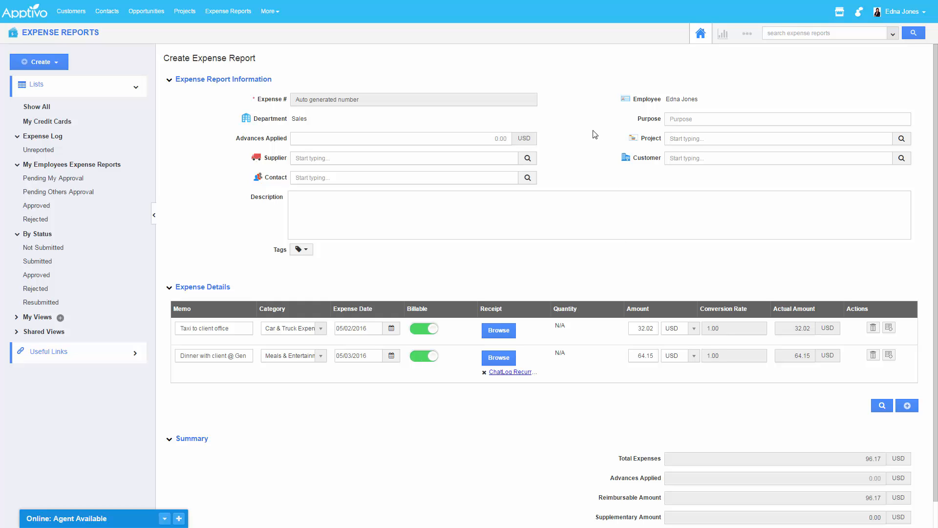
scroll(489, 356, "down", 1)
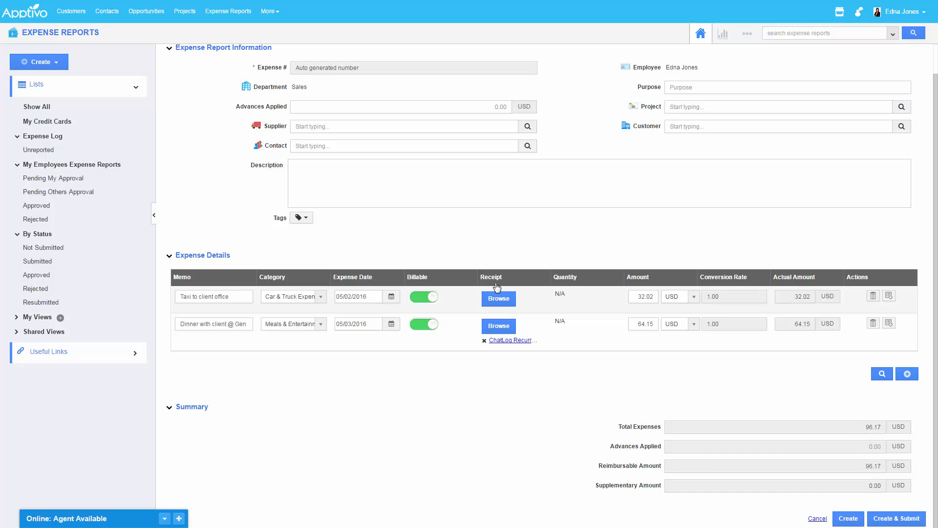
- Collapse the expense lines and review the new report's employee, department and purpose fields
scroll(322, 126, "up", 1)
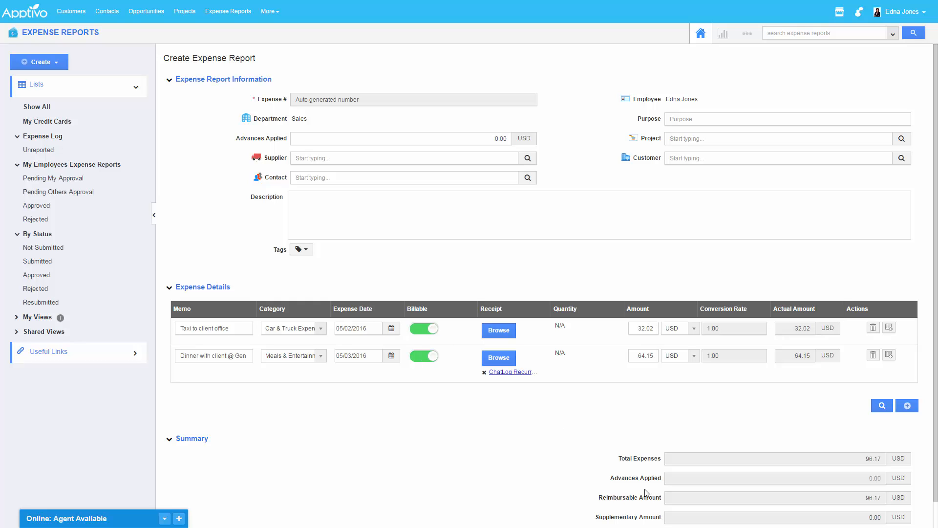
left_click(192, 289)
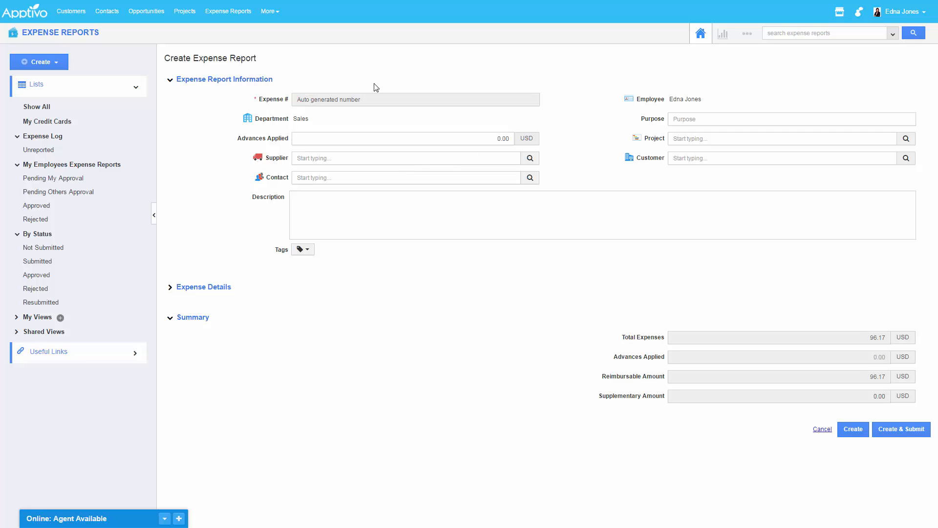
triple_click(681, 101)
left_click(704, 100)
triple_click(301, 118)
left_click(301, 118)
triple_click(299, 119)
left_click(309, 133)
left_click(639, 168)
left_click(689, 119)
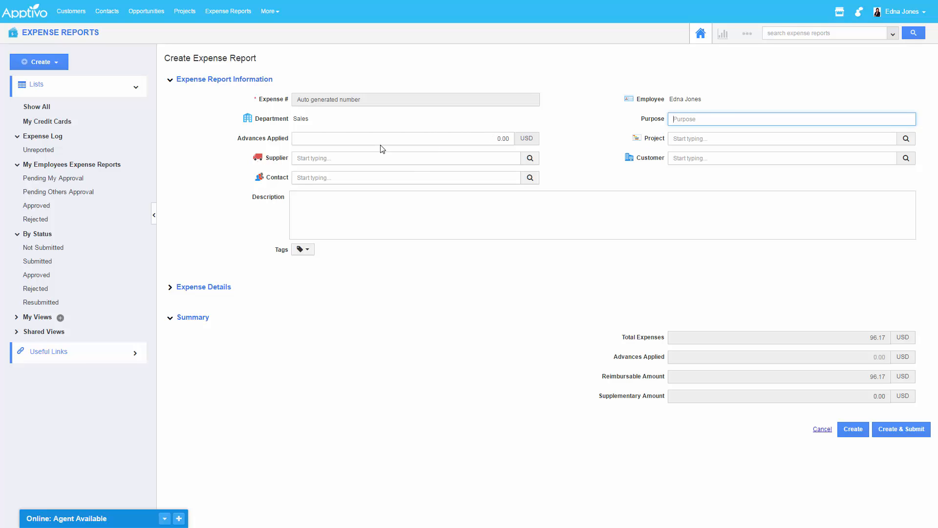
- Set the report's advances applied to 100.00 USD
left_click(493, 140)
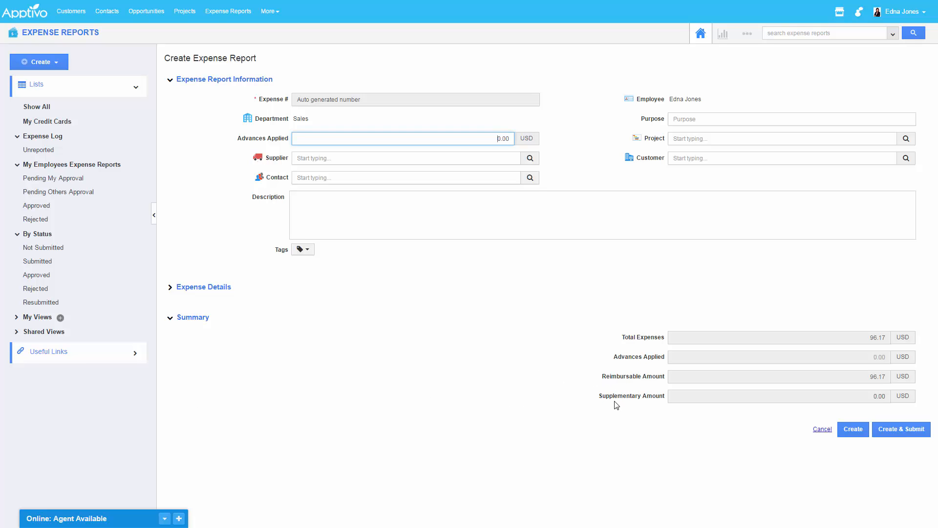
left_click_drag(495, 142, 584, 149)
type("100")
left_click(502, 375)
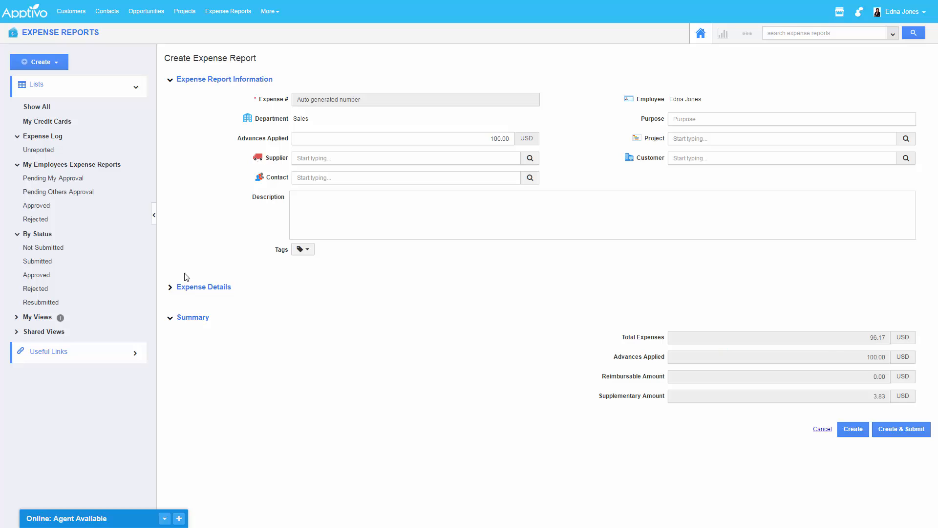
- Set the report's advances applied to 50.00 USD
left_click(212, 289)
left_click(210, 288)
left_click(486, 139)
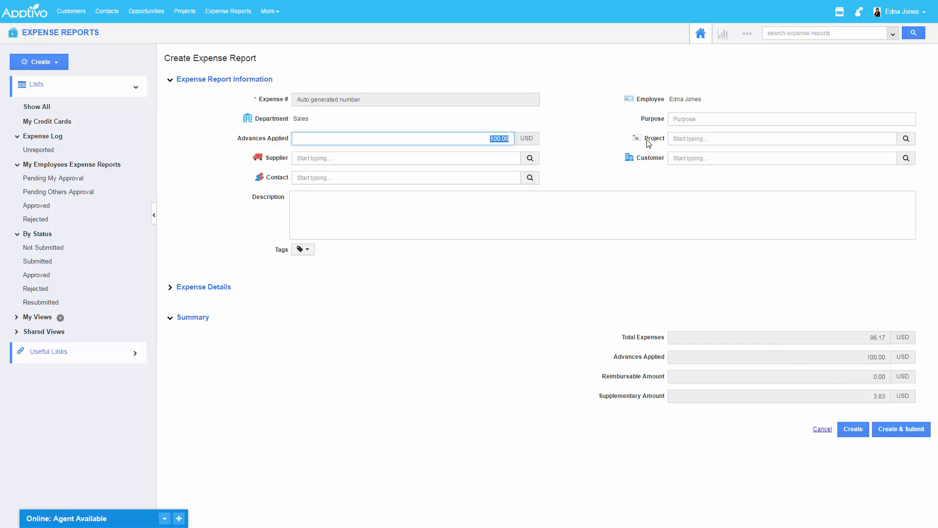
type("50.00")
left_click(521, 364)
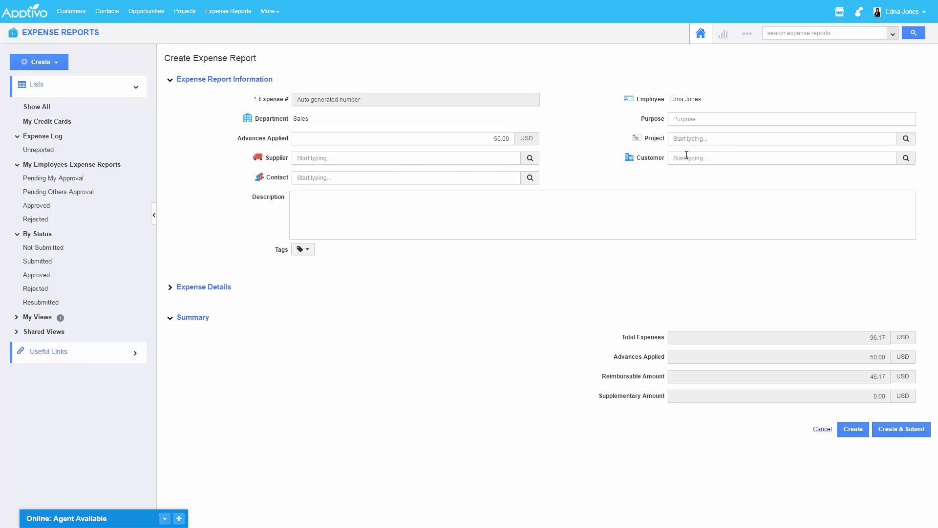
- Link the expense report to the project "Arroyo Elementary 2016 Photos", which also supplies its customer
left_click(703, 140)
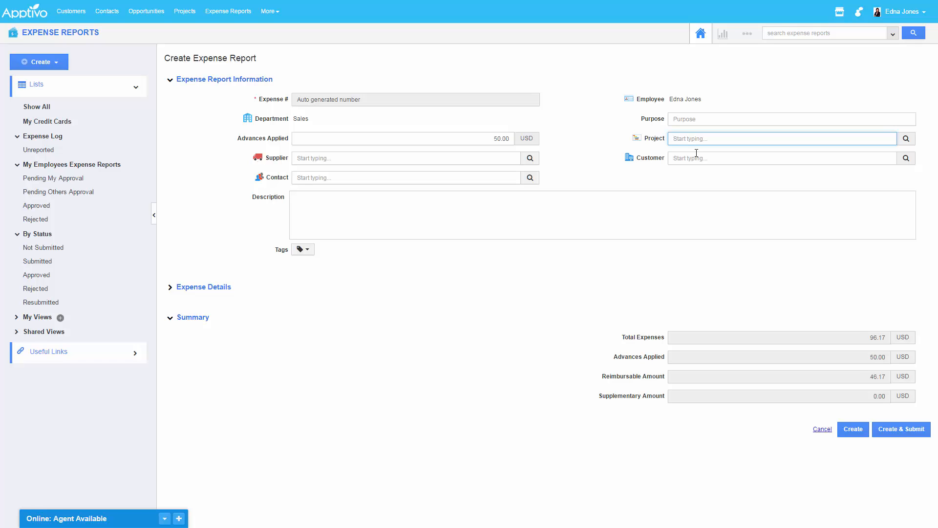
left_click(906, 139)
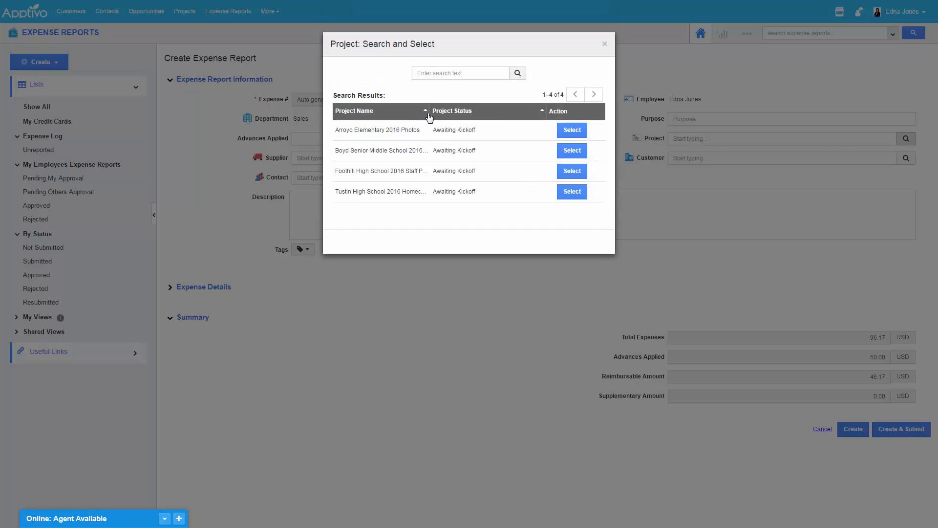
left_click_drag(351, 131, 420, 135)
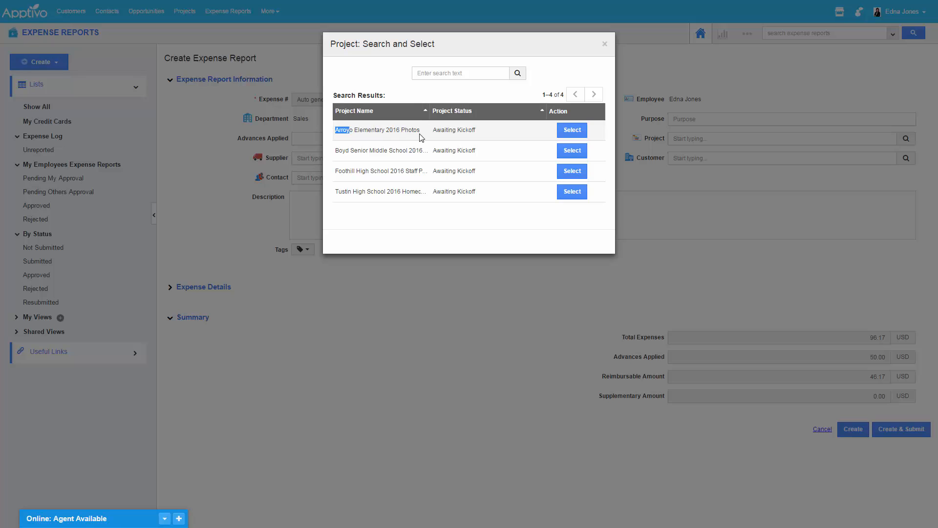
left_click(419, 135)
left_click(571, 130)
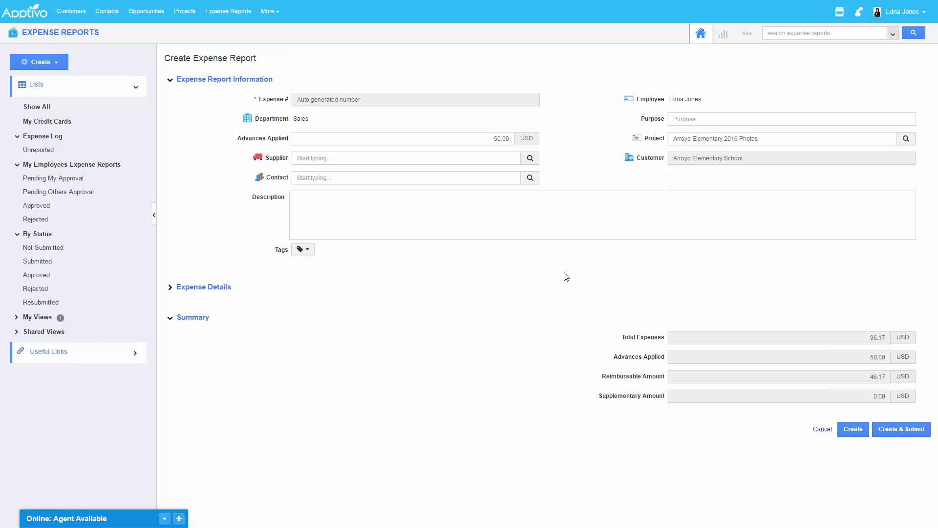
double_click(654, 142)
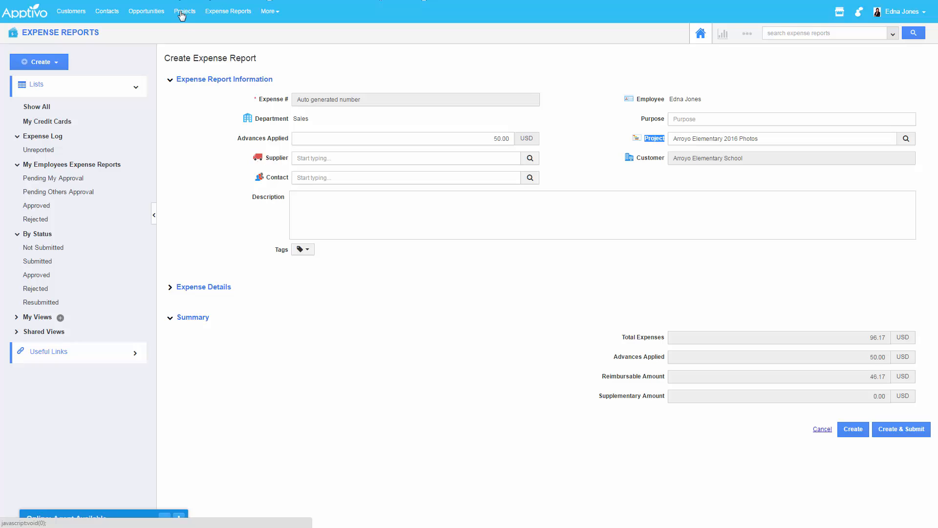
double_click(649, 161)
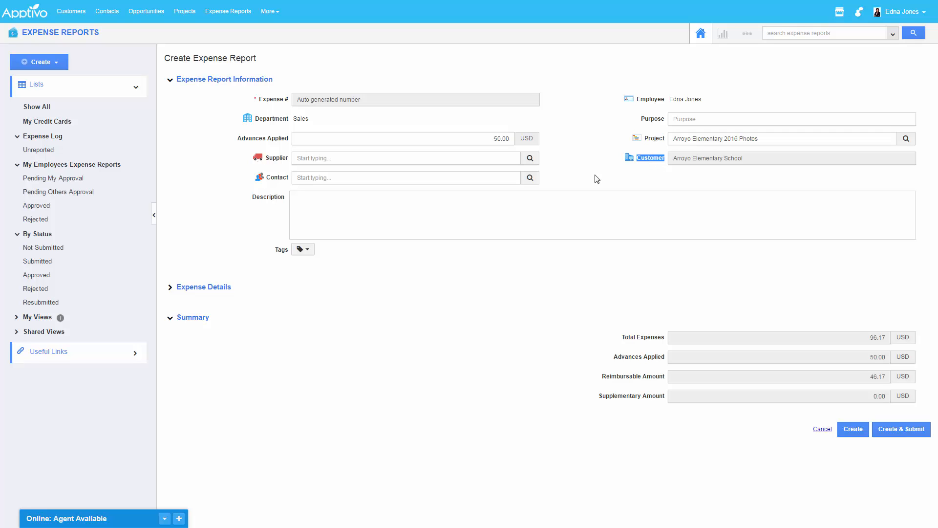
- Leave the supplier empty and assign the customer's listed contact to the expense report
left_click(294, 161)
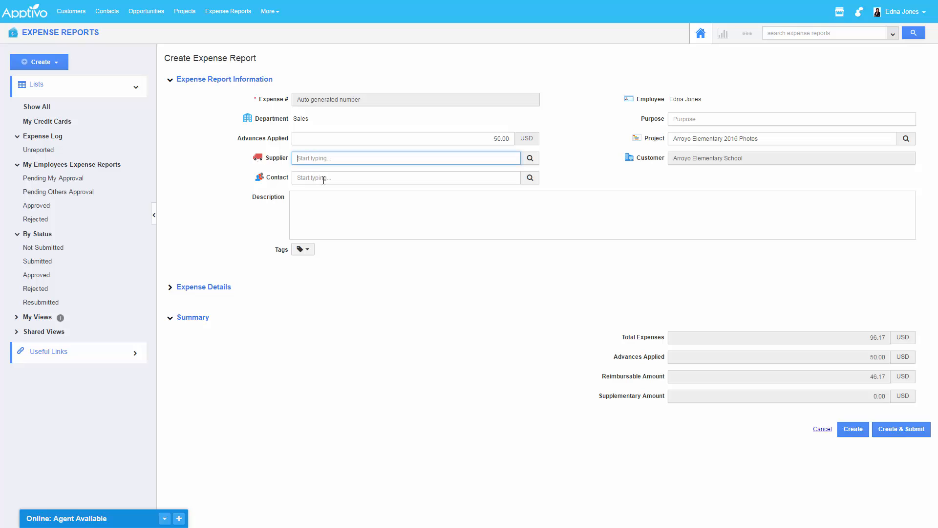
left_click(531, 178)
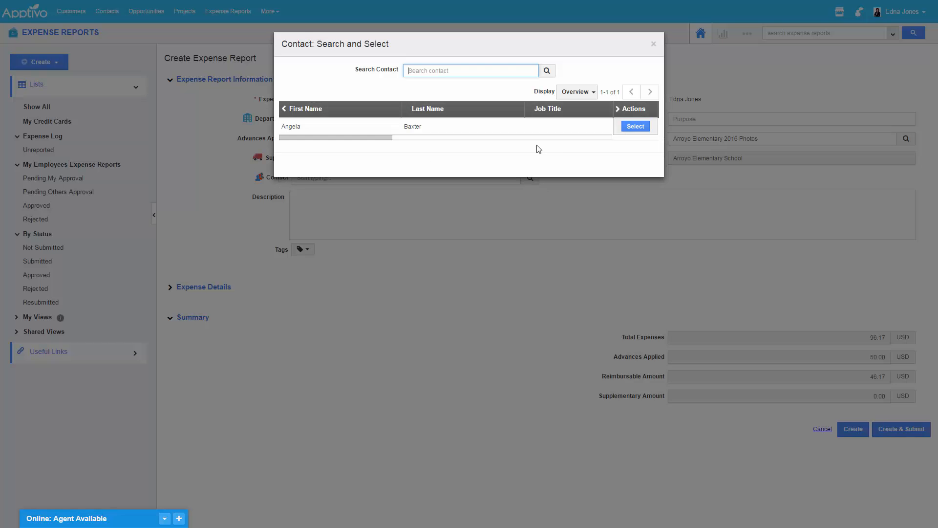
left_click(636, 127)
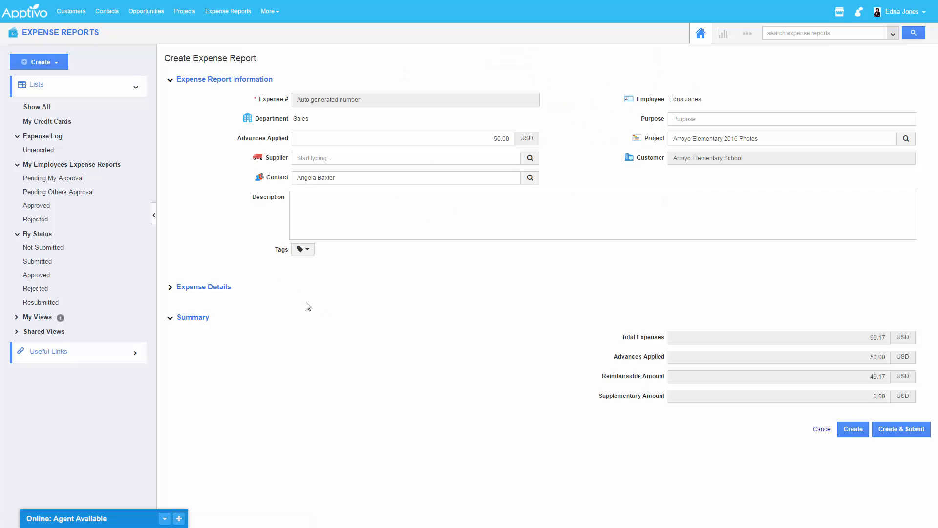
- Leave the description and tags empty, expand the expense lines to check them, and create the expense report without submitting it
left_click(303, 212)
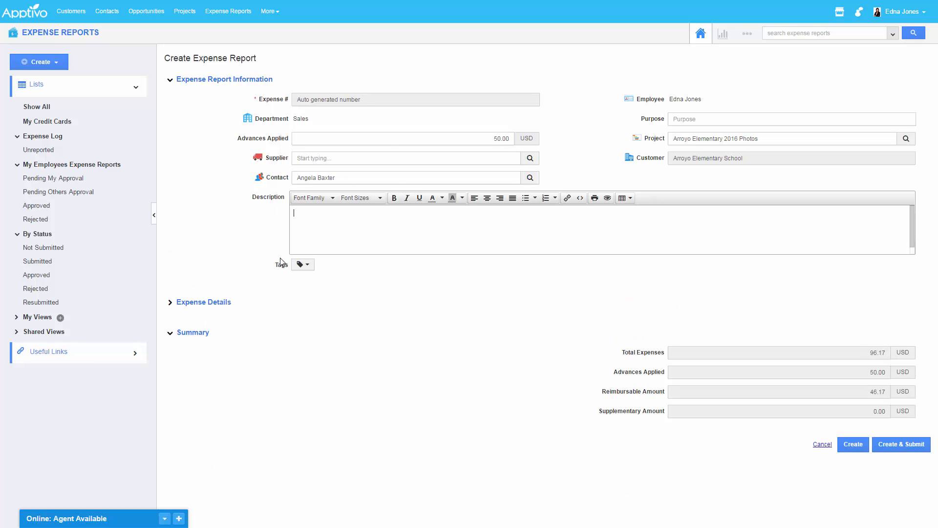
left_click(302, 265)
left_click(460, 286)
left_click(214, 303)
scroll(829, 398, "down", 1)
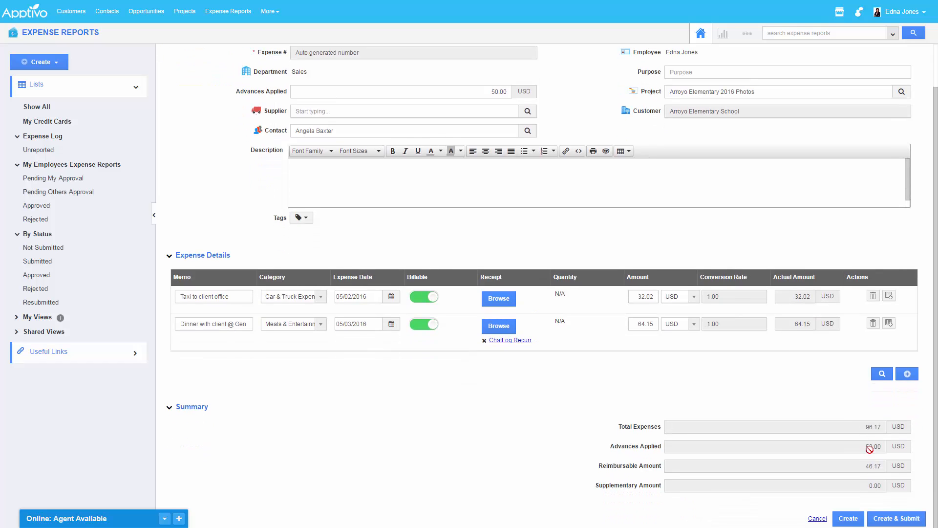
scroll(788, 410, "up", 1)
scroll(619, 384, "down", 1)
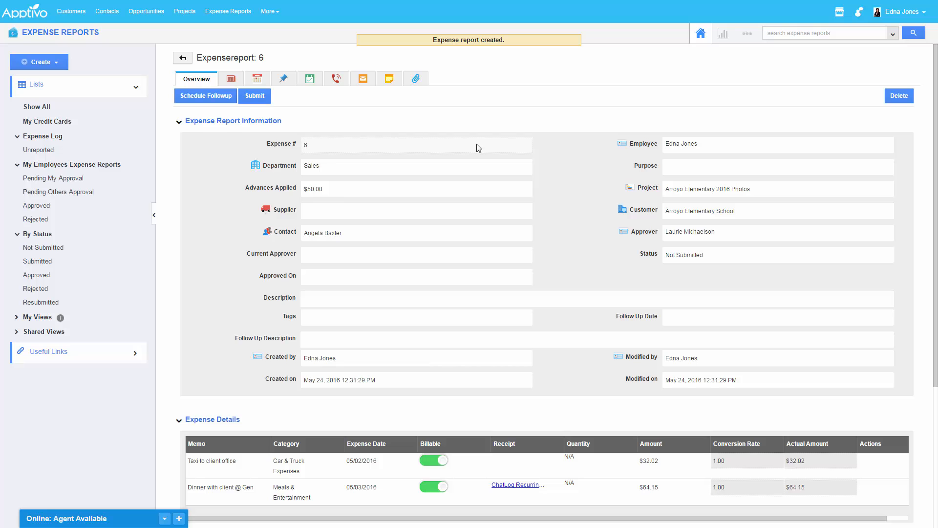
- Review the created report's details, summary and approval status, and submit it for approval
scroll(457, 234, "down", 5)
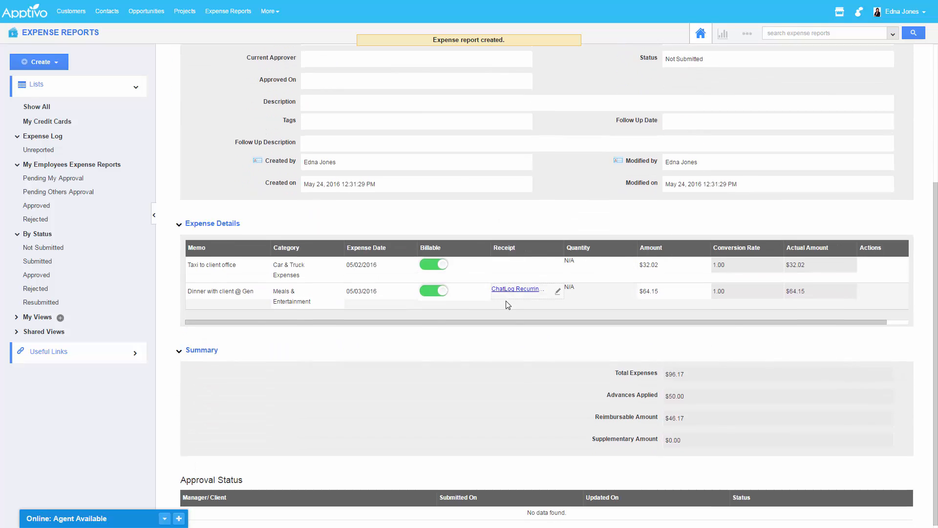
scroll(396, 365, "up", 5)
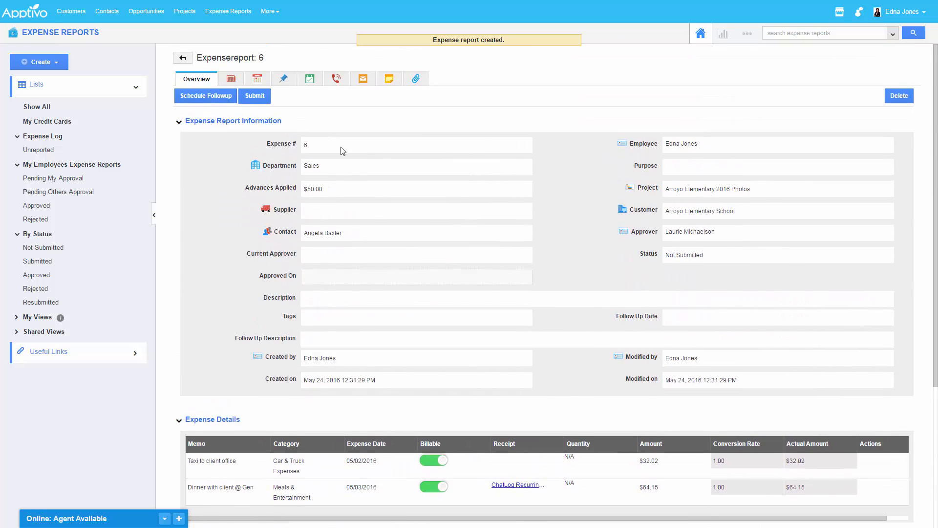
scroll(477, 293, "down", 5)
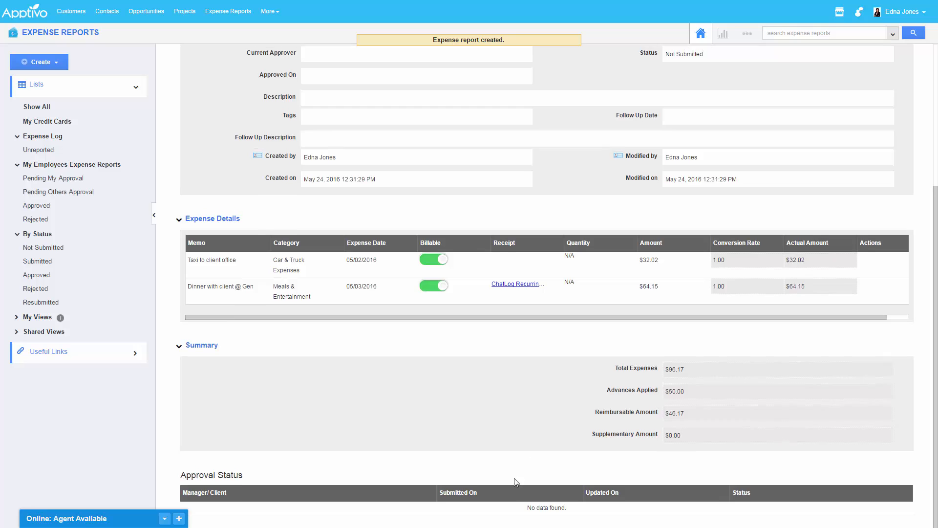
scroll(520, 471, "up", 5)
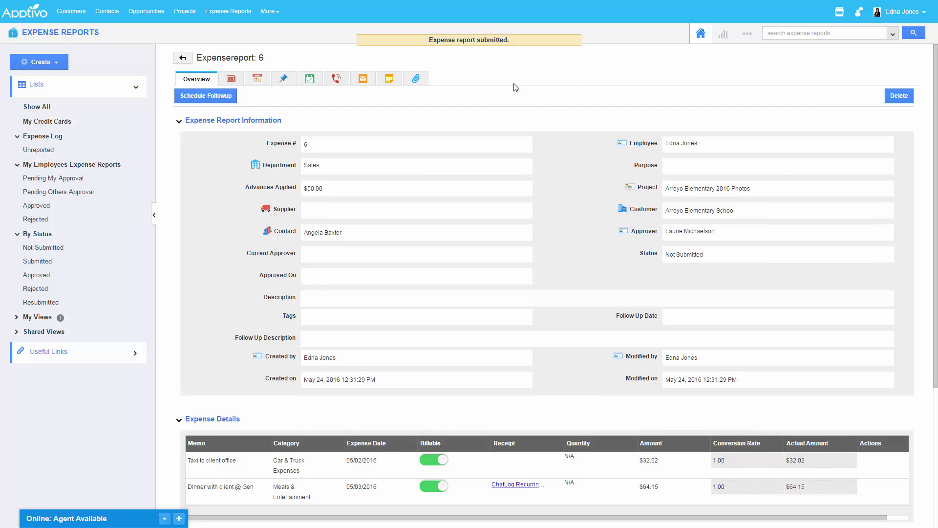
left_click_drag(441, 37, 507, 37)
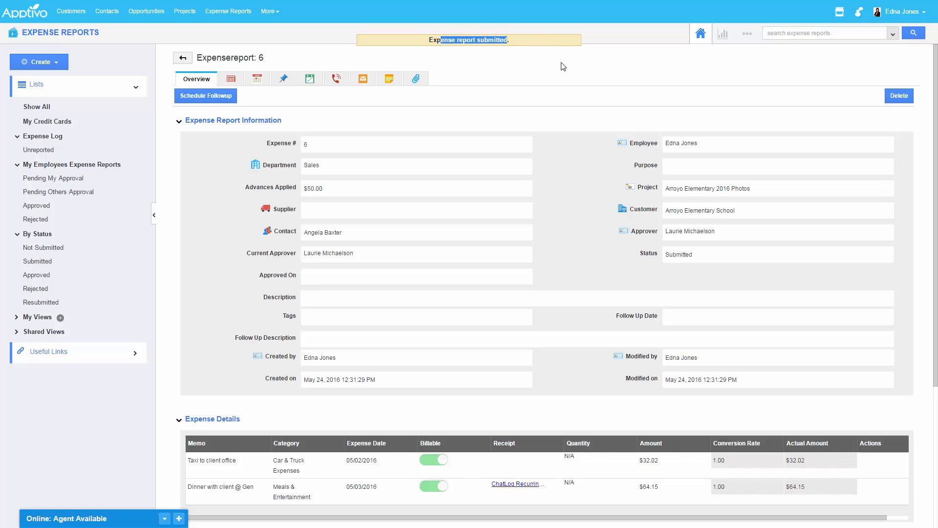
left_click(561, 66)
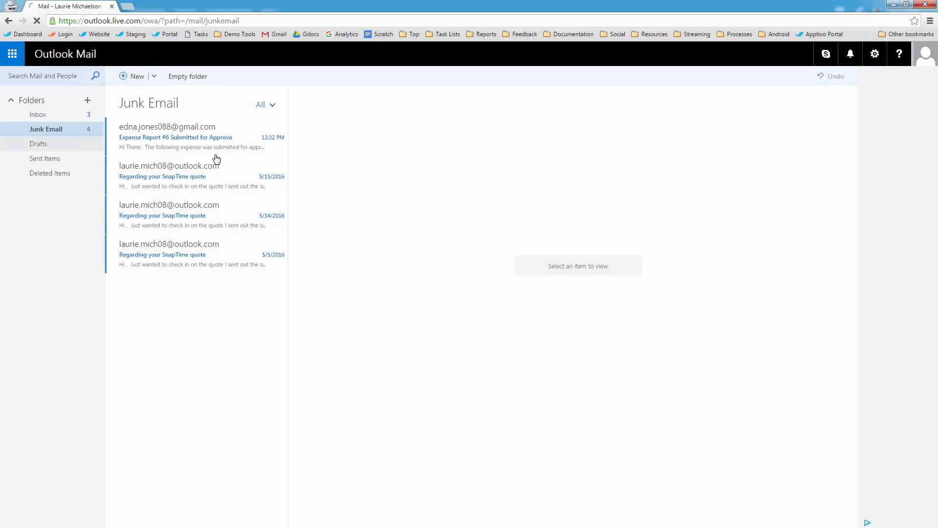
- In the approver's Outlook Mail, open the "Expense Report #6 Submitted for Approval" message in Junk Email and read its details
left_click(215, 146)
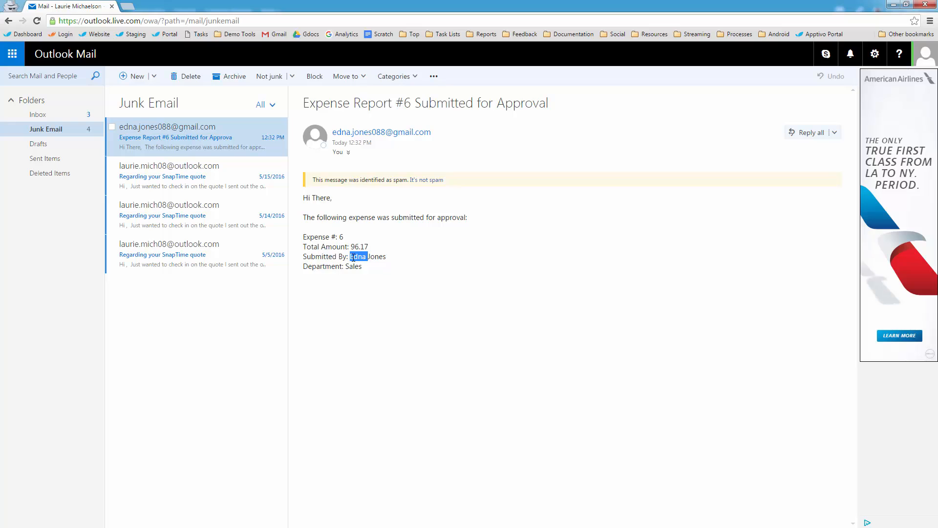
left_click(399, 236)
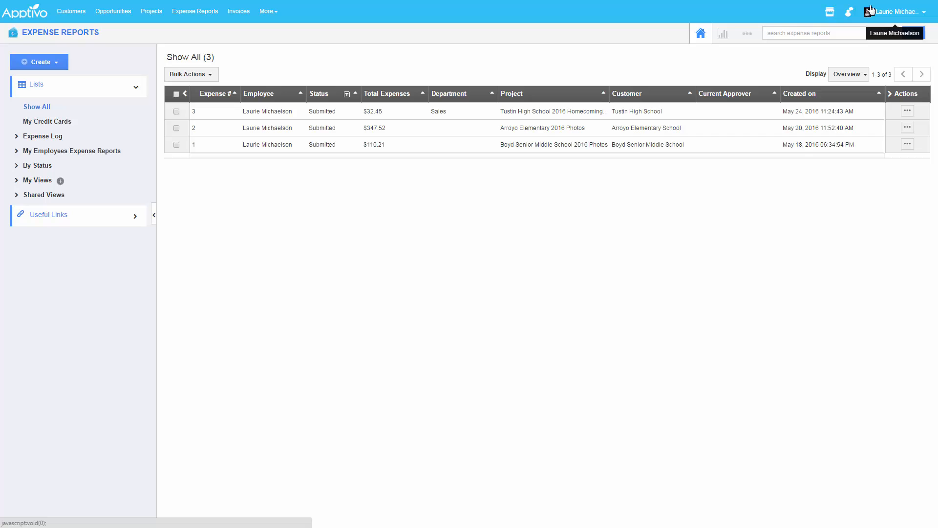
- In the approver's Apptivo account, open expense report 6 from the employee reports pending my approval and review its details and approval status
left_click(66, 34)
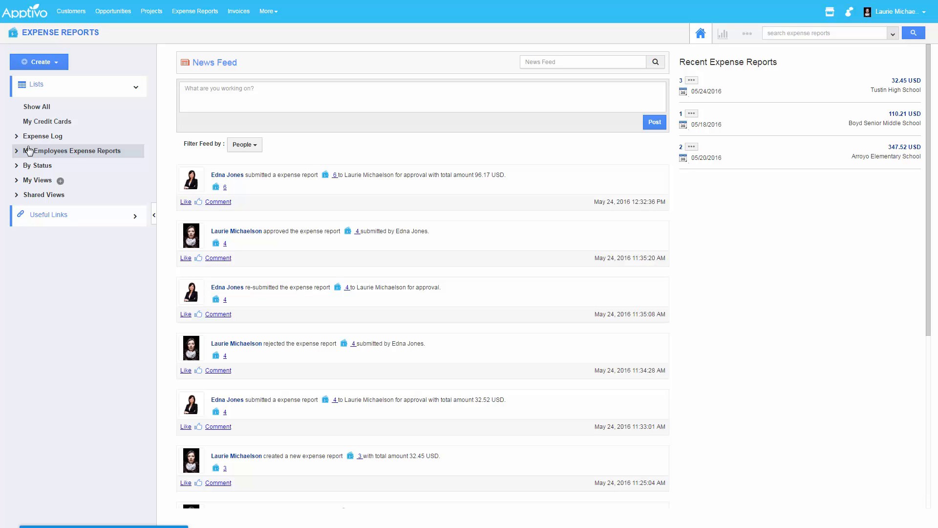
left_click(55, 152)
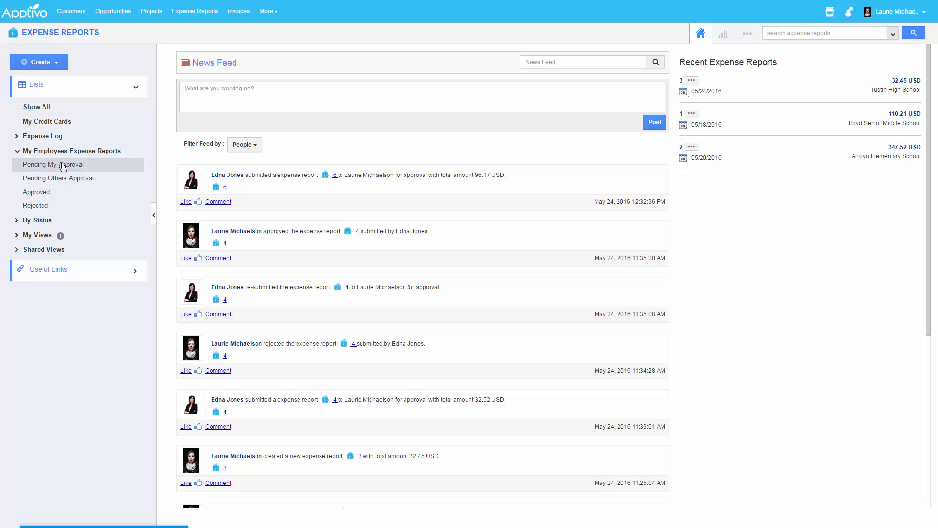
left_click(63, 165)
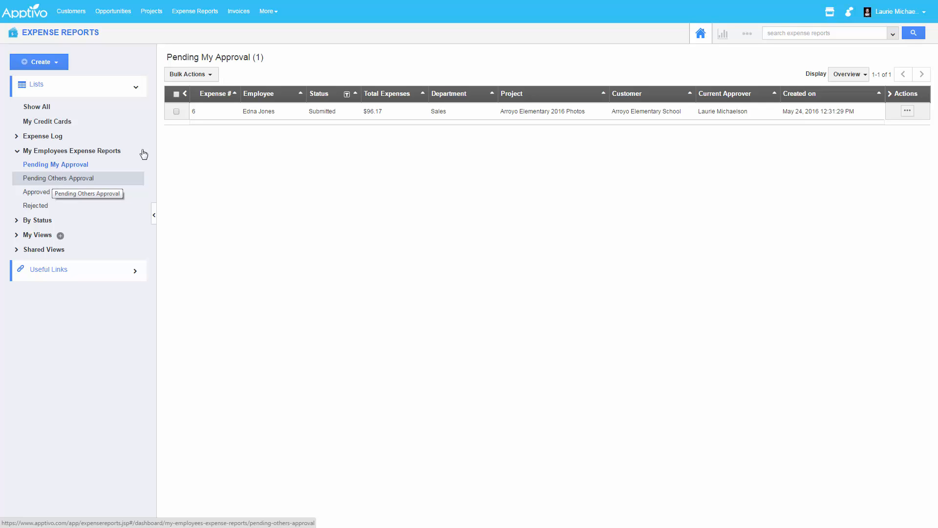
left_click(908, 111)
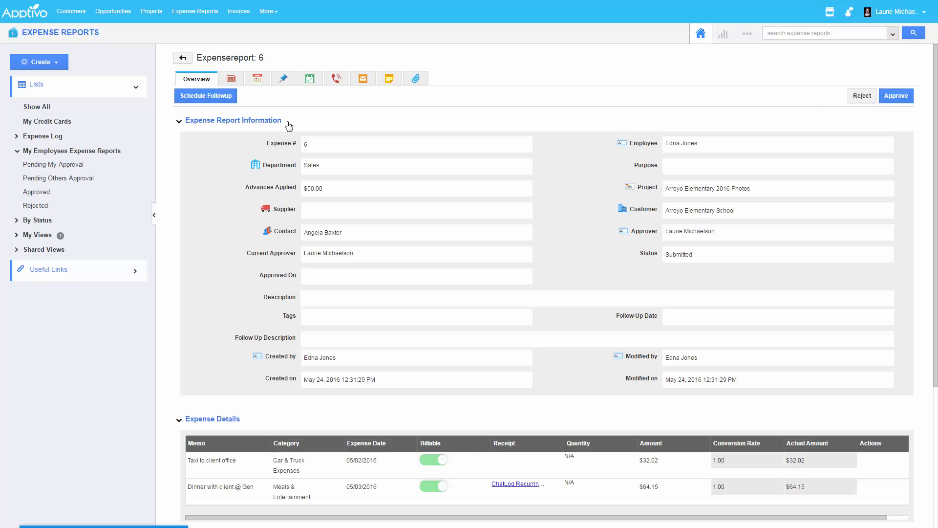
scroll(670, 311, "down", 4)
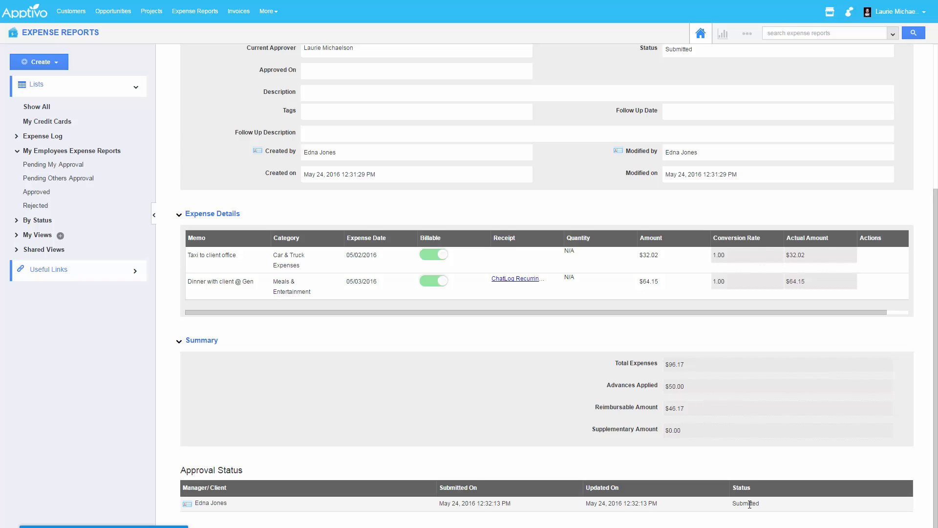
scroll(747, 503, "up", 5)
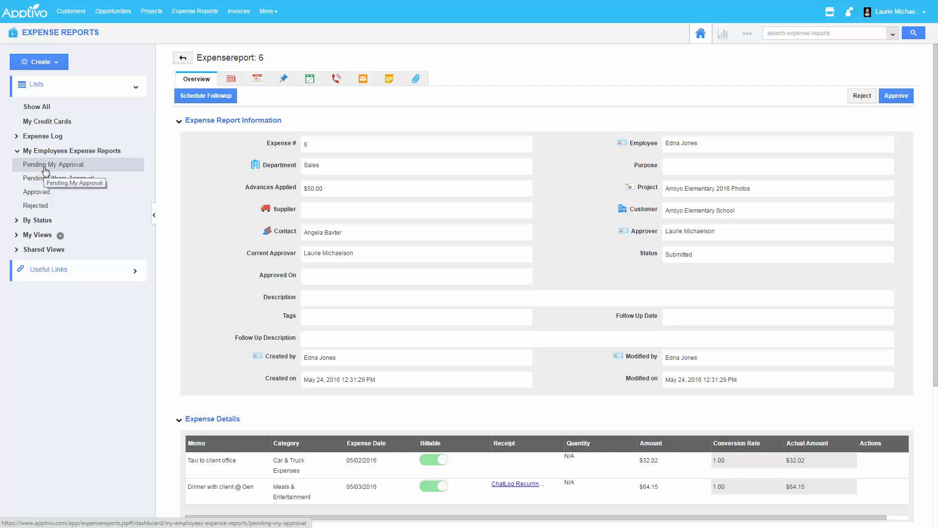
- Return to the expense reports pending my approval, open the advanced search, and expand the list of saved personal views
left_click(53, 166)
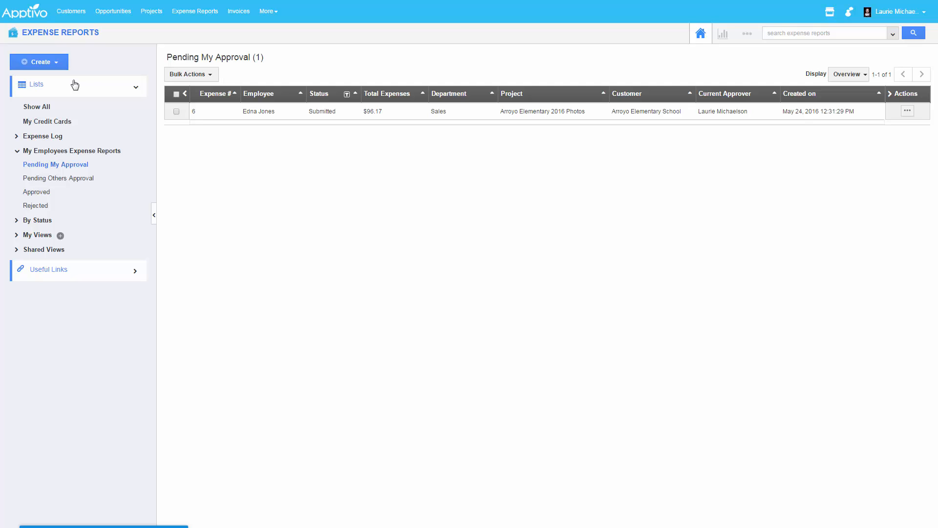
left_click(892, 34)
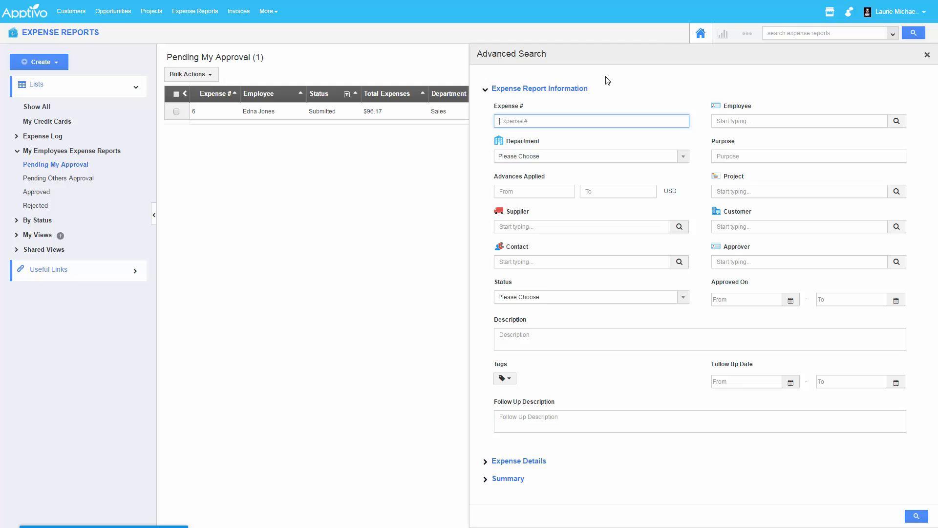
left_click(38, 235)
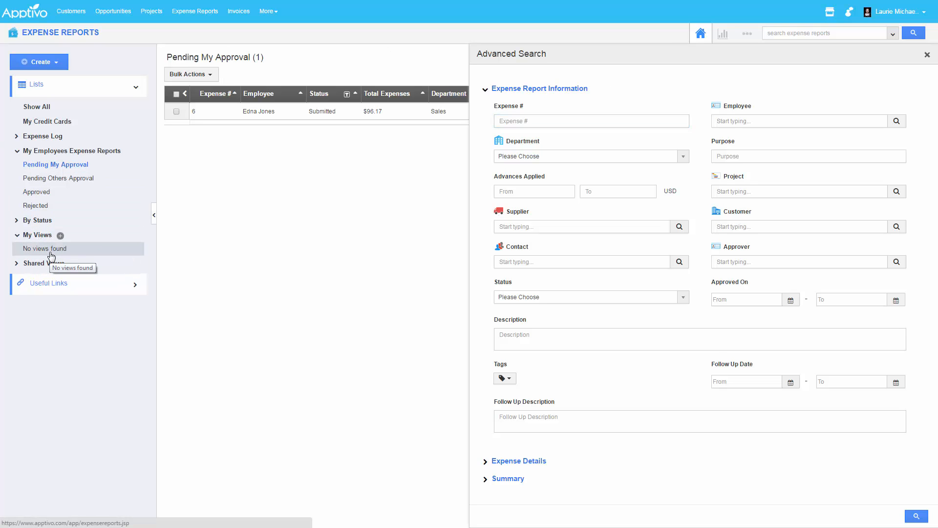
- Select the Sales department as a criterion in the advanced search
left_click(624, 159)
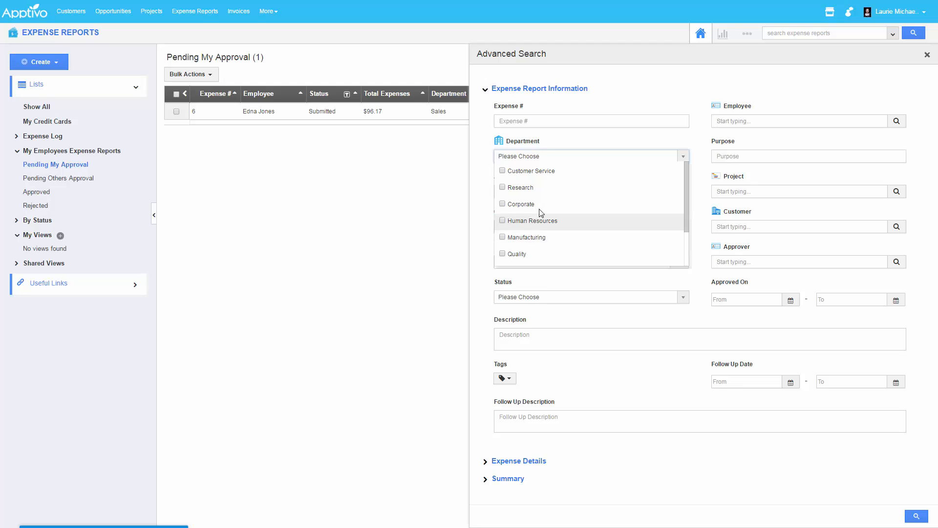
scroll(519, 230, "down", 2)
left_click(518, 223)
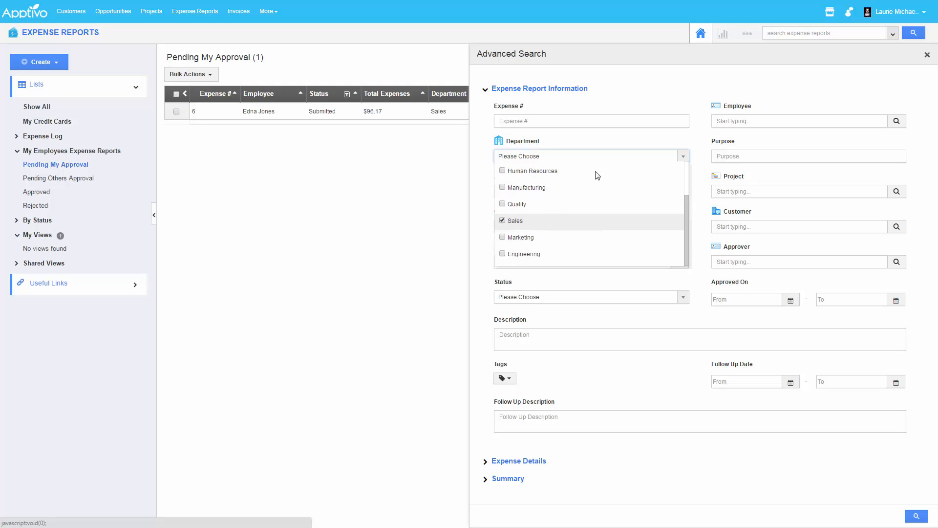
left_click(706, 139)
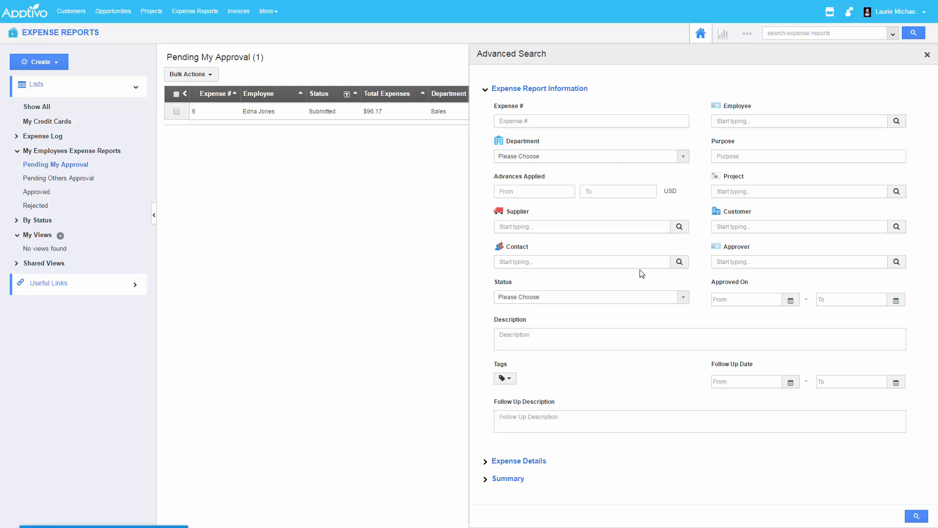
- Leave the approver blank and select the Not Submitted, Submitted, Approved and Rejected statuses as search criteria
left_click(760, 263)
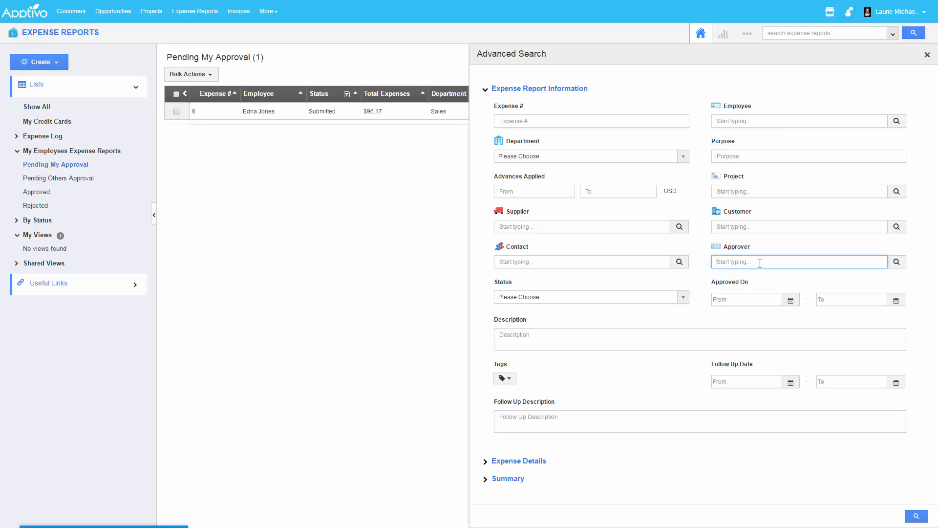
left_click(626, 297)
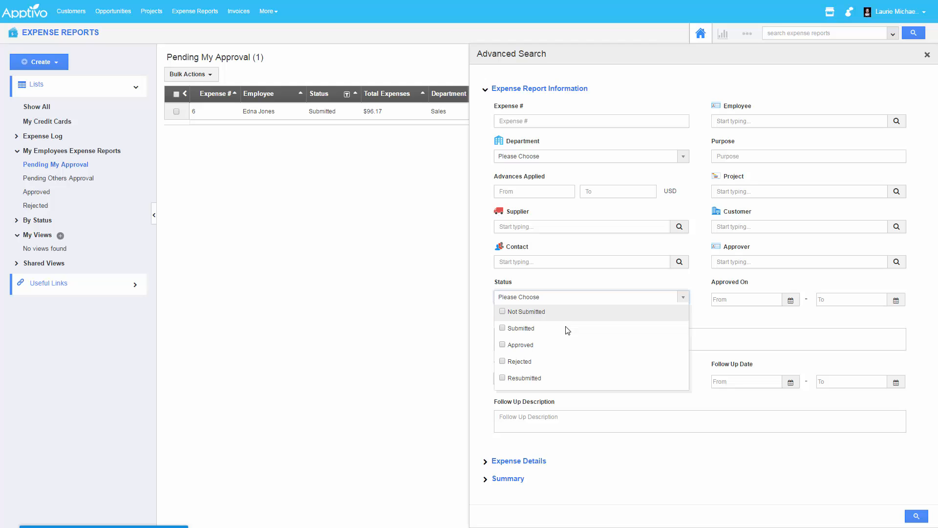
left_click(522, 317)
left_click(524, 329)
left_click(527, 345)
left_click(530, 364)
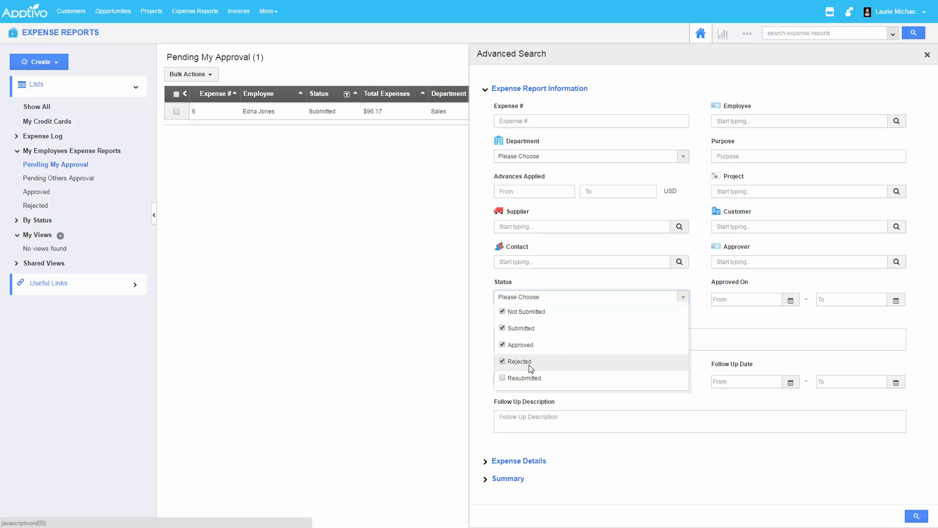
left_click(693, 236)
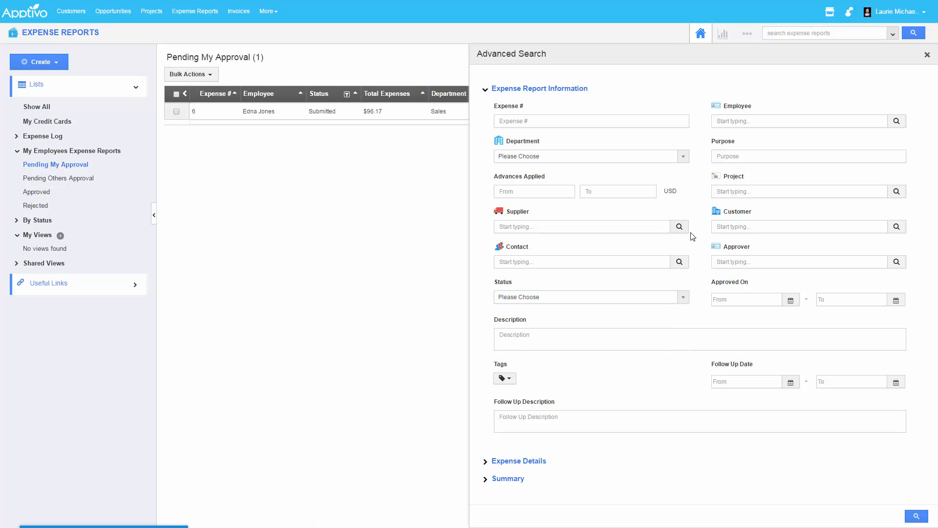
- Expand the expense details and summary criteria, leave their fields empty, and run the search
left_click(527, 462)
scroll(563, 440, "down", 3)
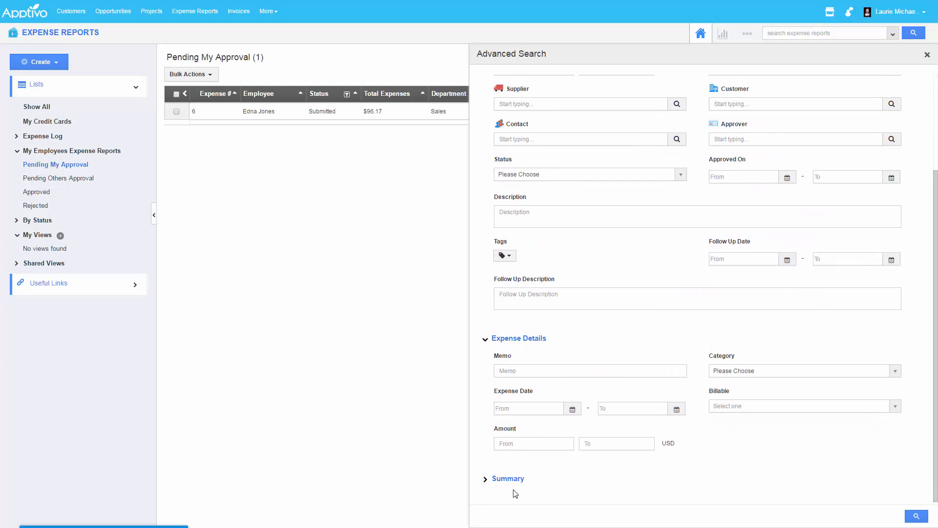
left_click(511, 479)
scroll(537, 469, "down", 3)
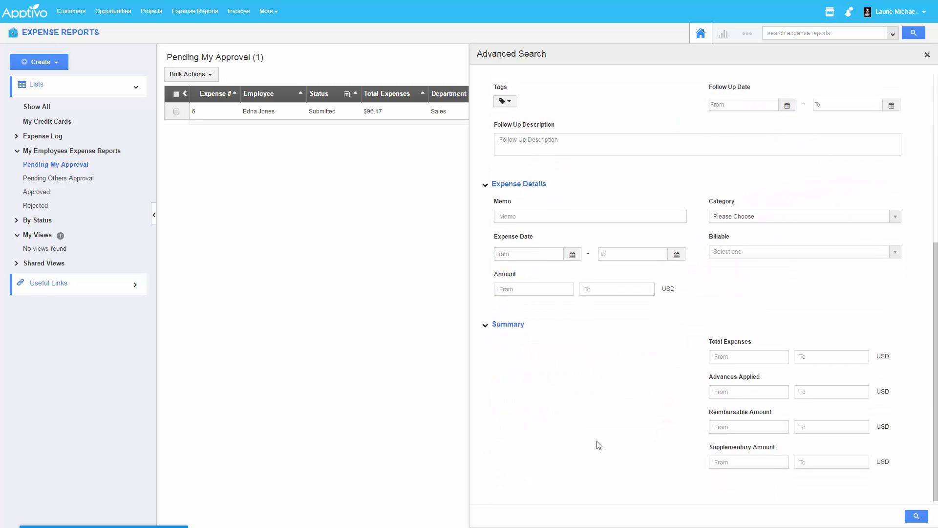
left_click(776, 362)
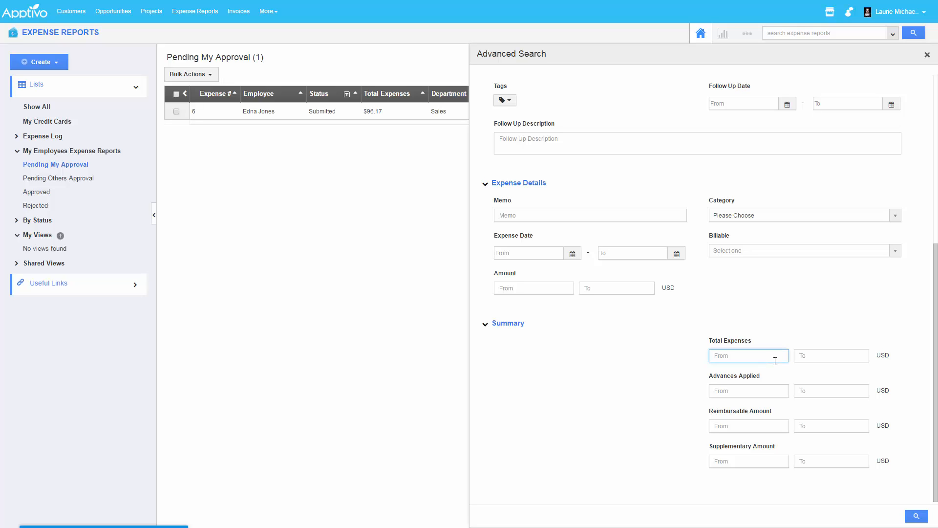
left_click(917, 516)
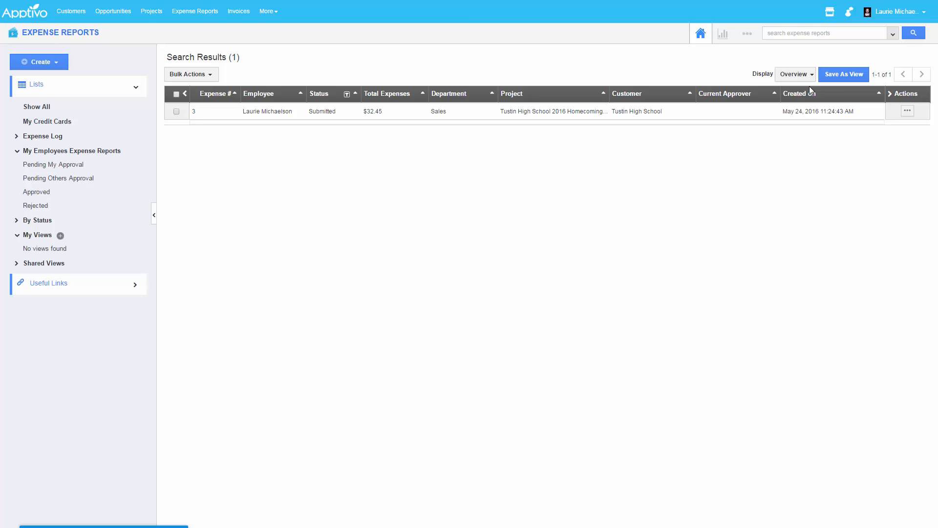
- Add the Purpose, Advances Applied, Reimbursable Amount and Supplementary Amount columns to the search results, including Advances Applied from both field groups
left_click(795, 76)
mouse_move(766, 103)
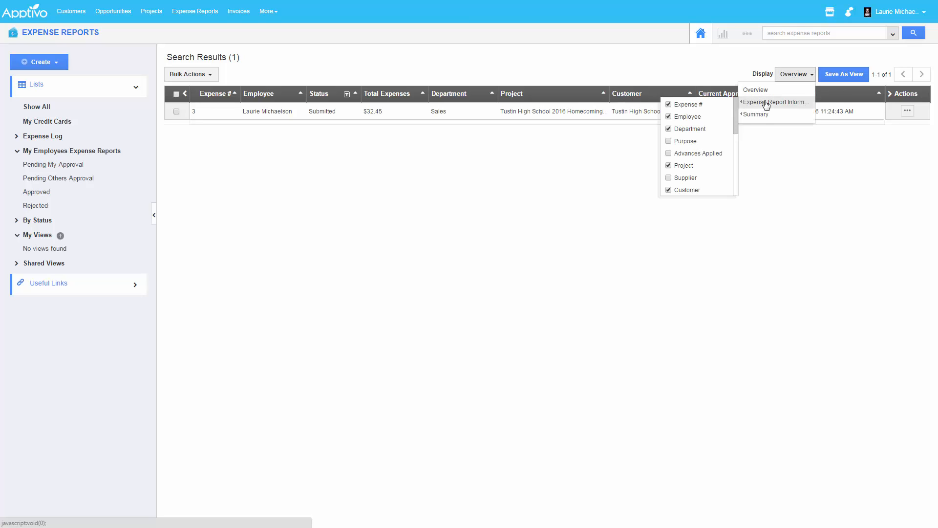
left_click(669, 142)
scroll(677, 171, "down", 5)
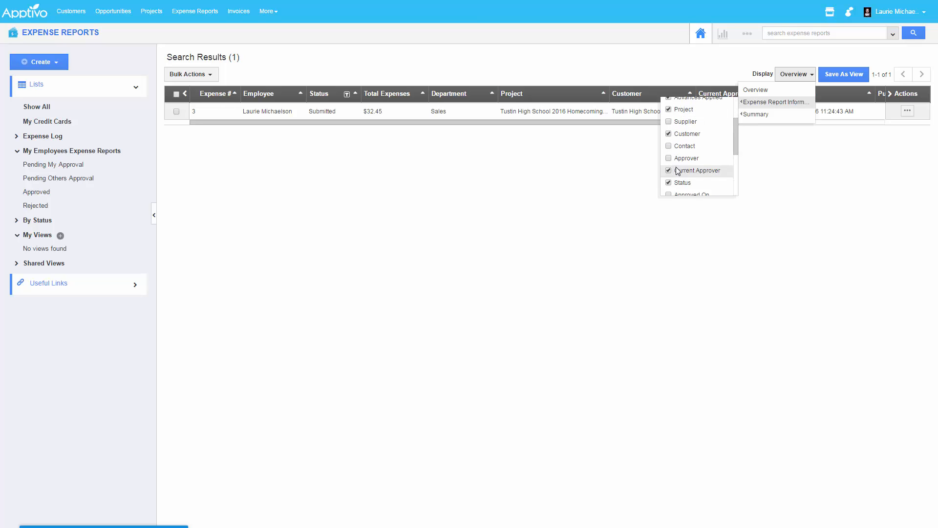
mouse_move(790, 115)
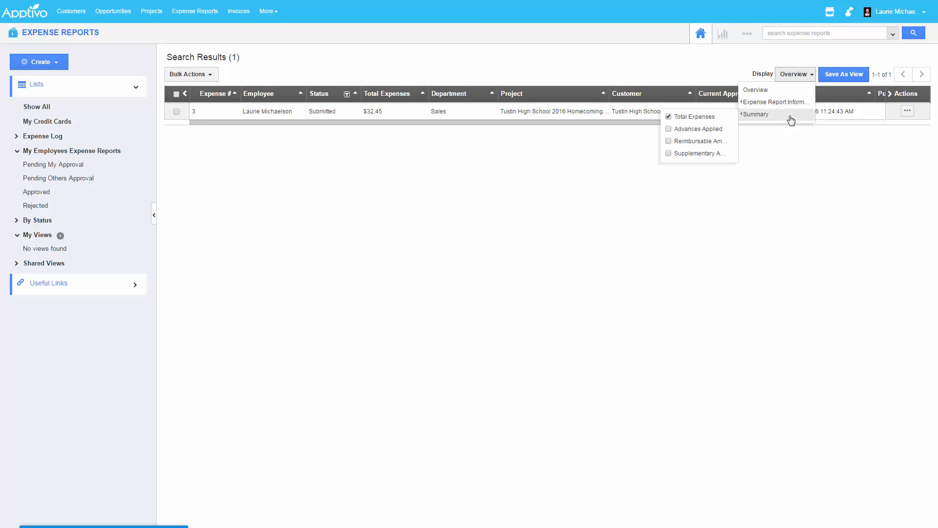
left_click(670, 142)
left_click(670, 154)
left_click(669, 129)
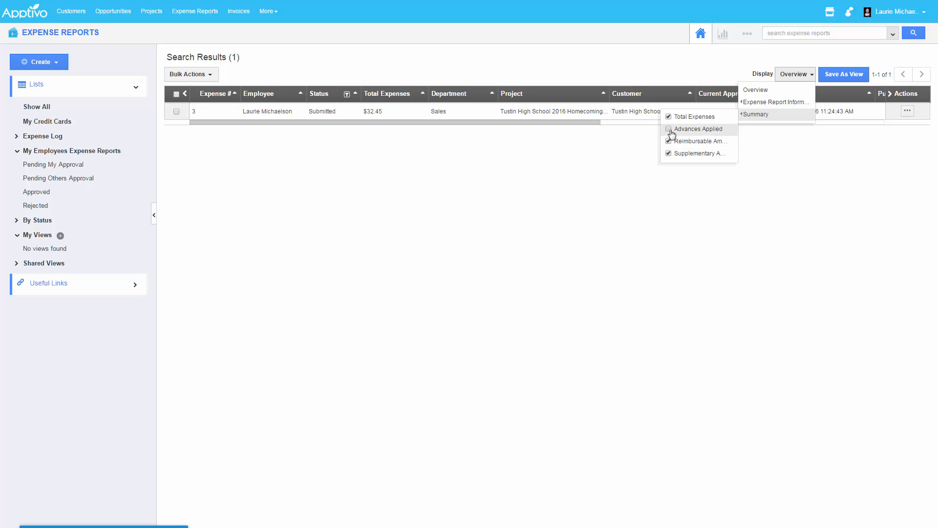
- Hide the Current Approver, Customer, Project and Purpose columns from the search results
mouse_move(774, 102)
scroll(680, 154, "down", 10)
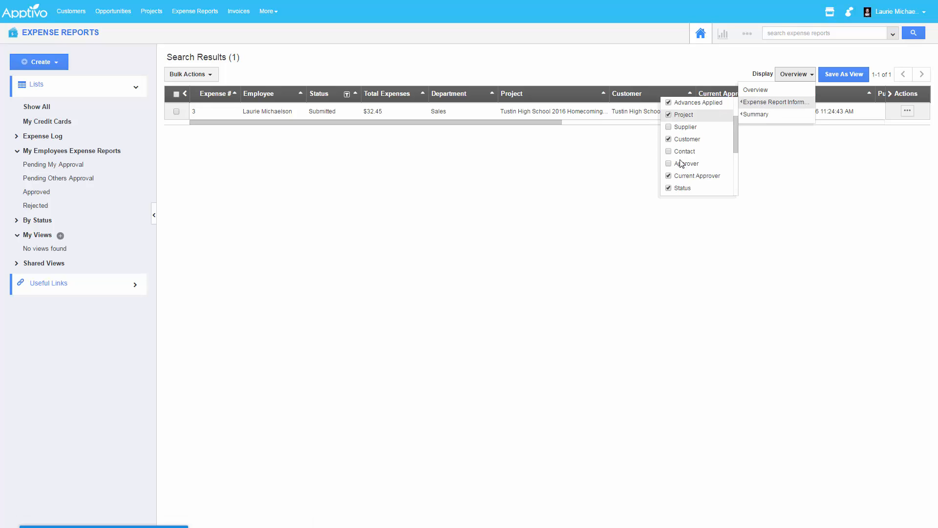
scroll(671, 181, "up", 10)
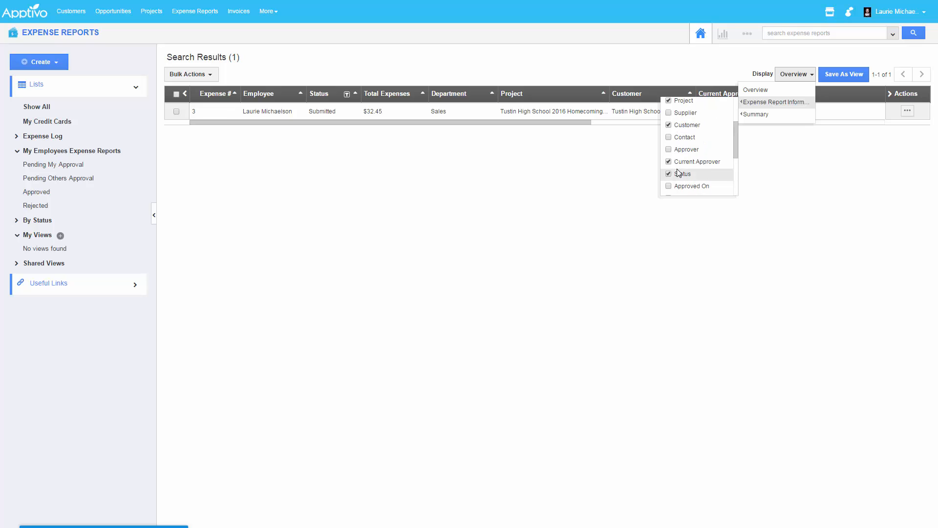
left_click(669, 162)
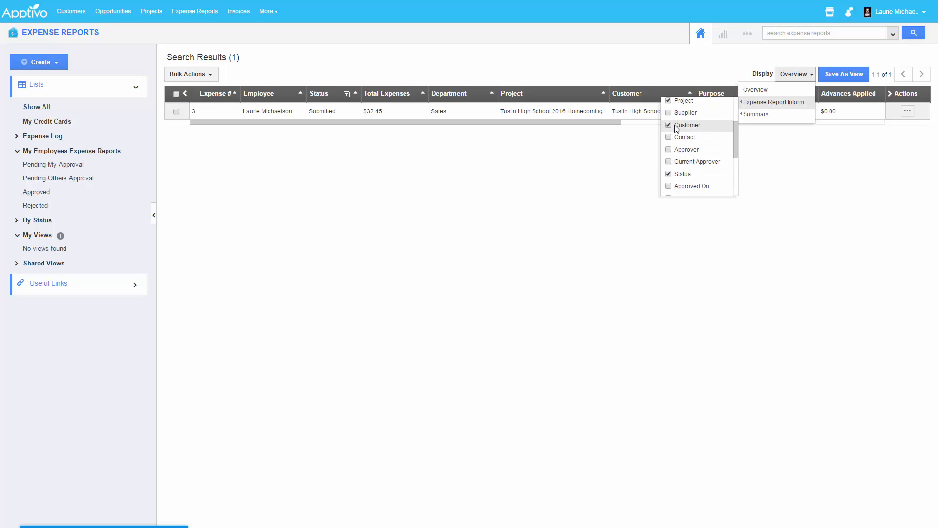
scroll(675, 164, "up", 2)
left_click(668, 174)
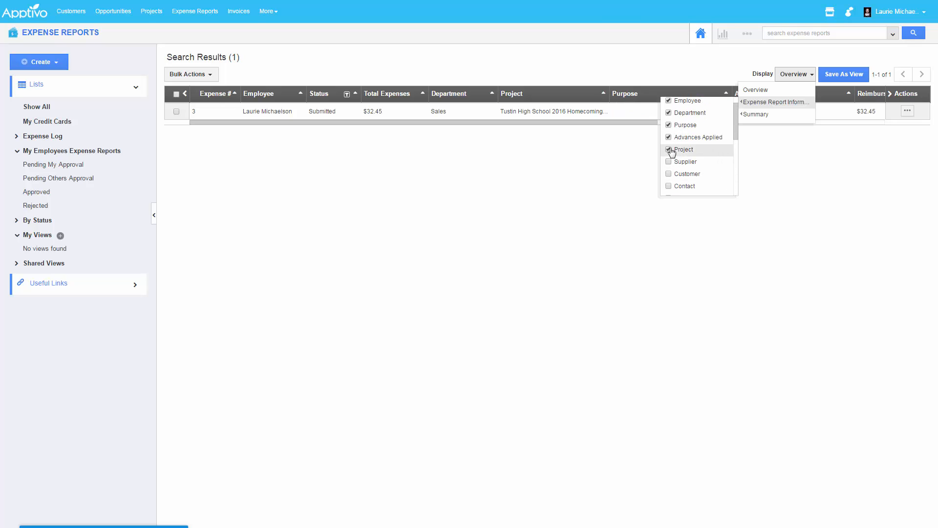
left_click(668, 149)
left_click(669, 125)
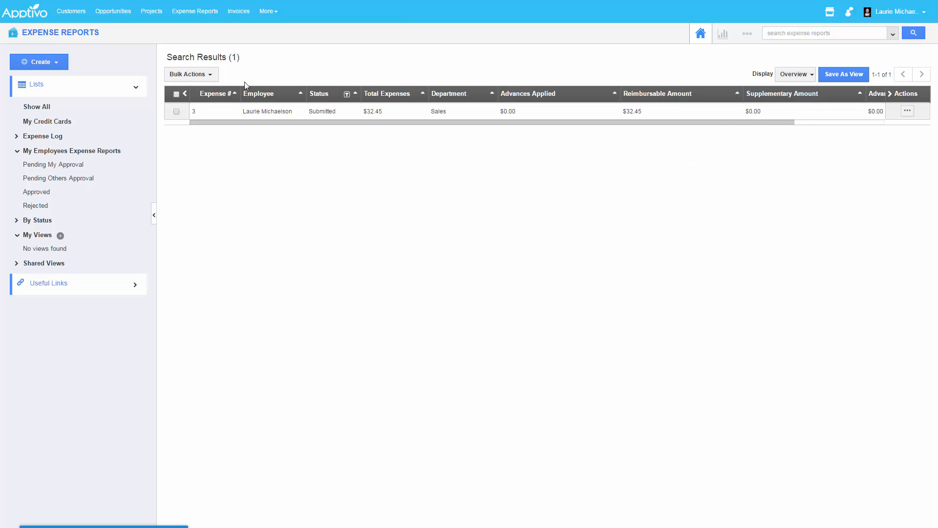
- Narrow the first Advances Applied, Reimbursable Amount and Supplementary Amount columns so more of the results table fits
left_click_drag(621, 94, 576, 94)
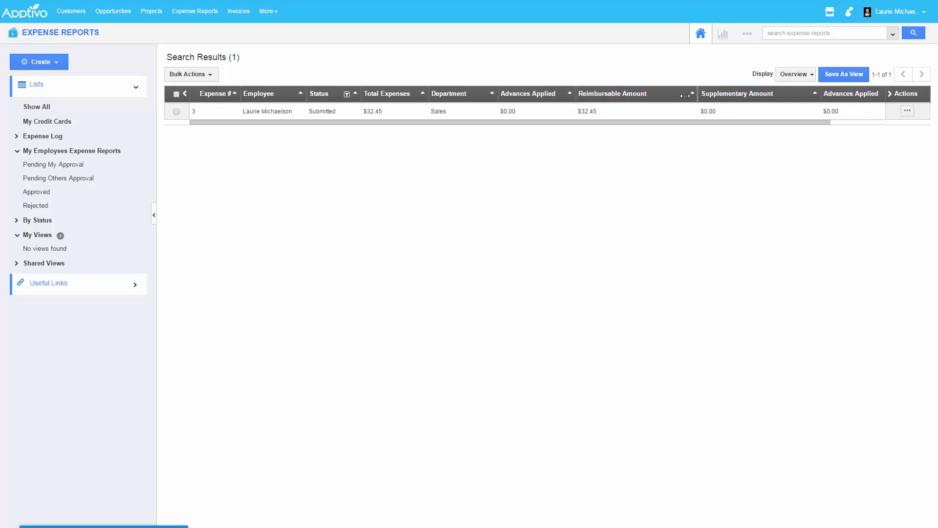
left_click_drag(699, 94, 671, 96)
left_click_drag(796, 94, 775, 95)
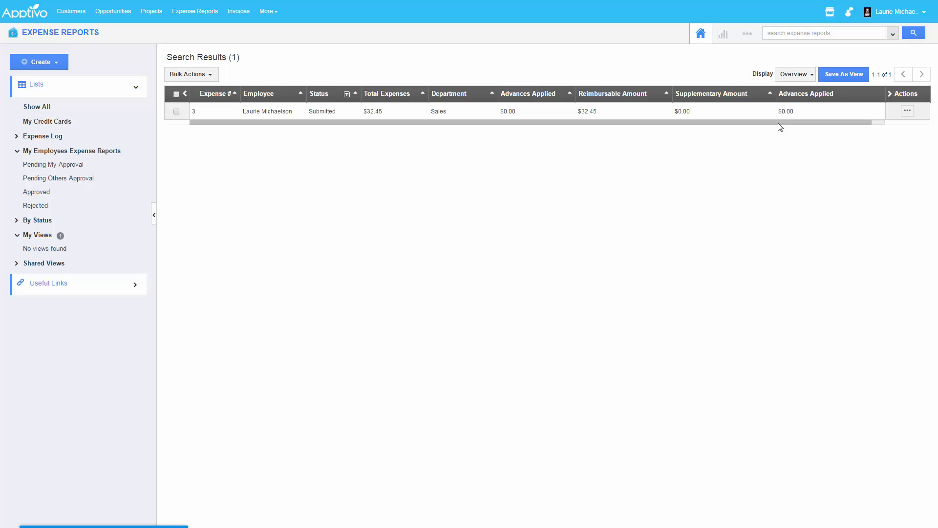
- Save the search results as a view named Sales Expenses and share it with other users
left_click(849, 77)
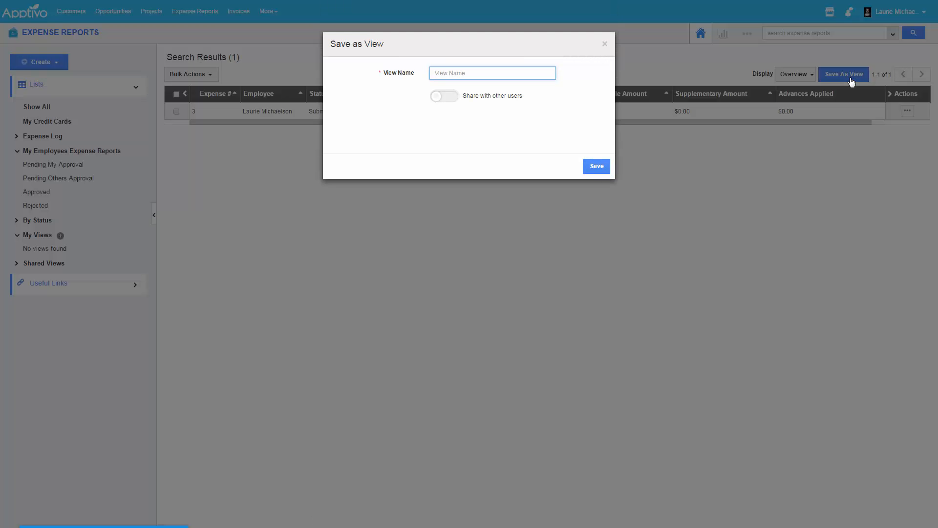
type("Sales Expenses")
left_click(444, 97)
left_click(595, 165)
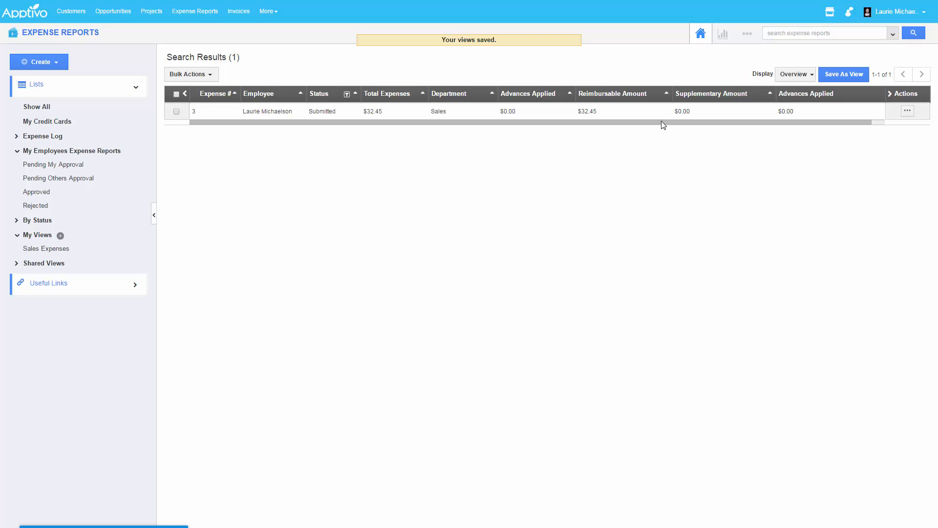
- Open expense report 3 and examine its document upload sources without adding a file, and its notes
left_click(907, 112)
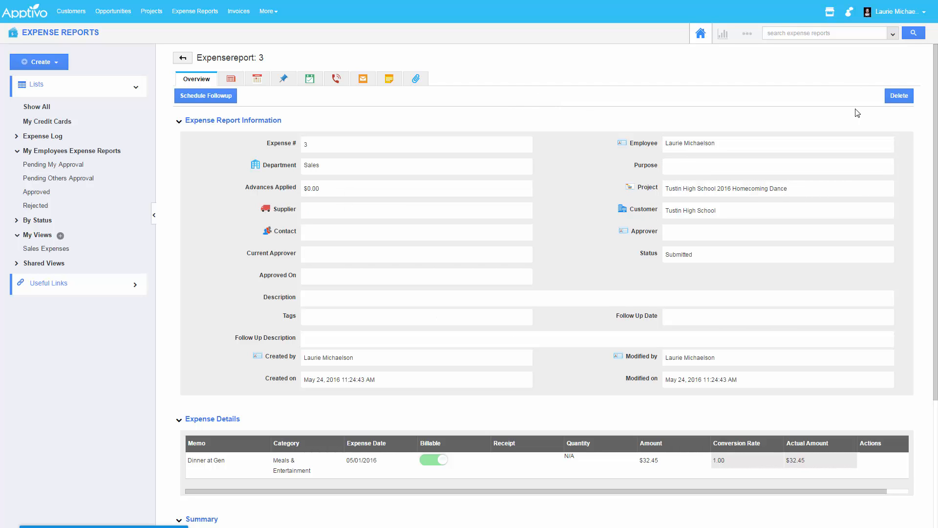
left_click(418, 80)
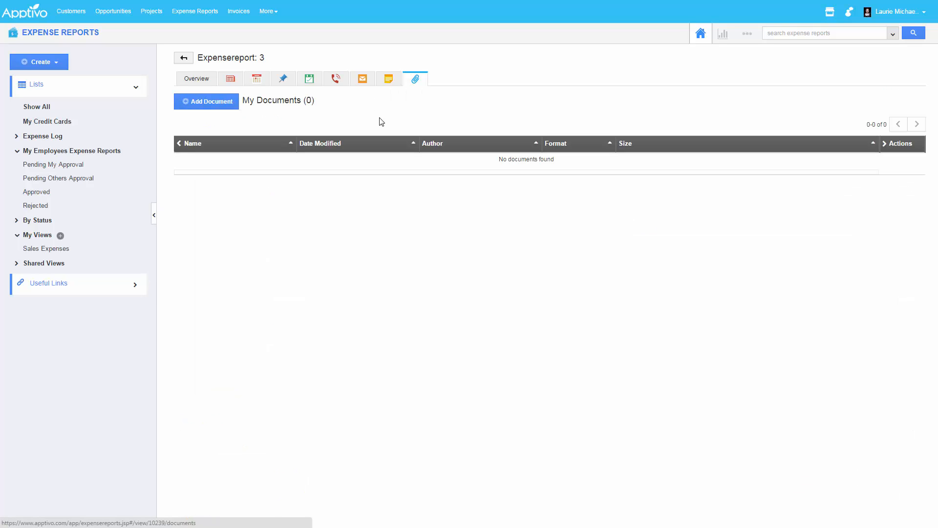
left_click(205, 100)
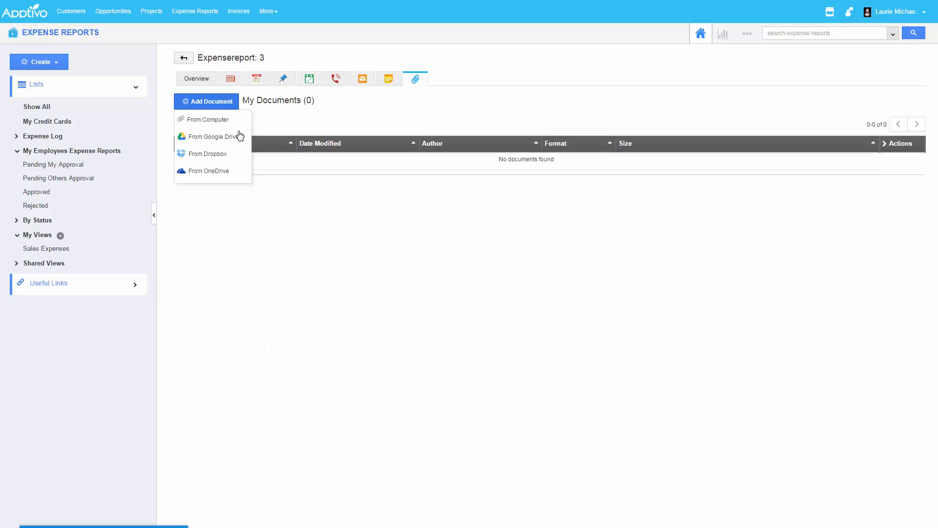
left_click(212, 121)
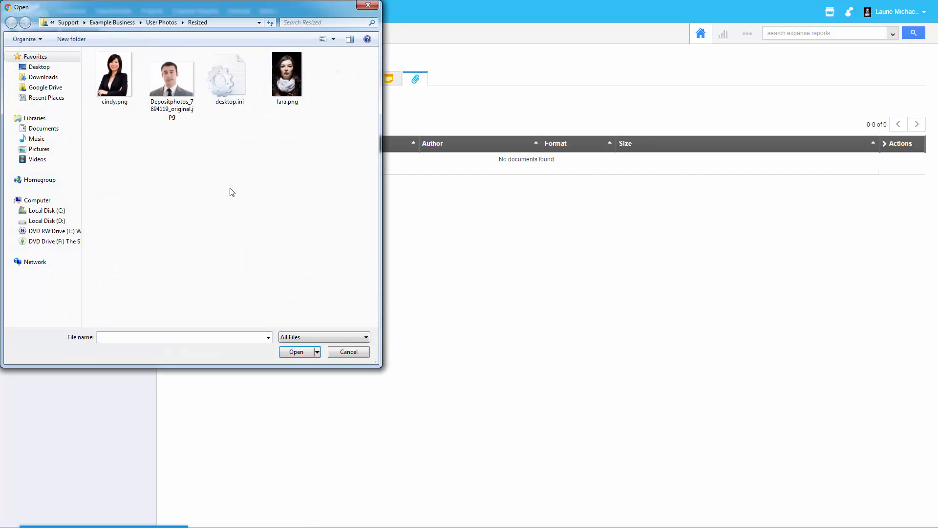
left_click(367, 5)
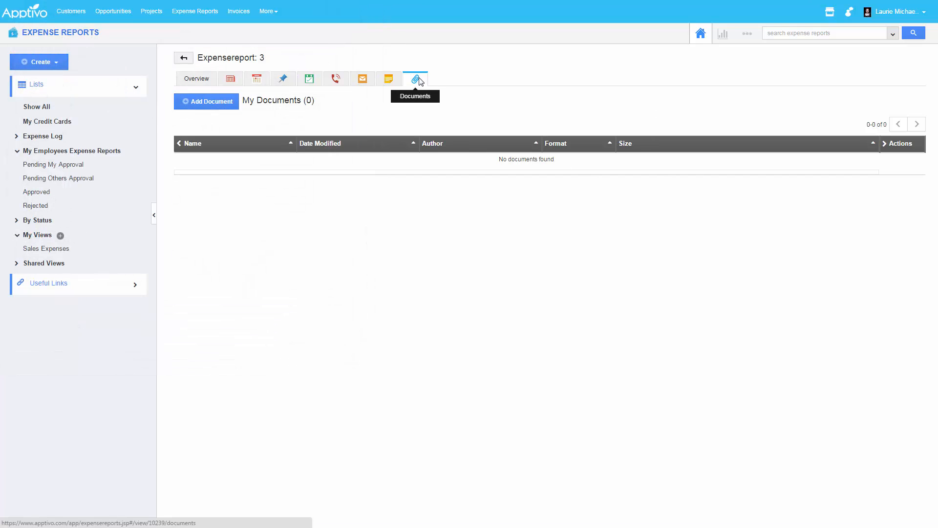
left_click(206, 101)
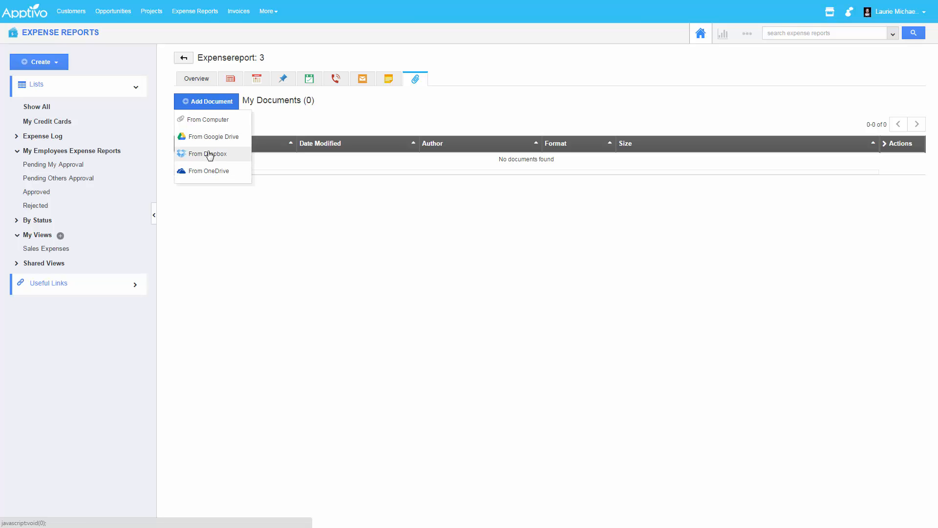
left_click(475, 130)
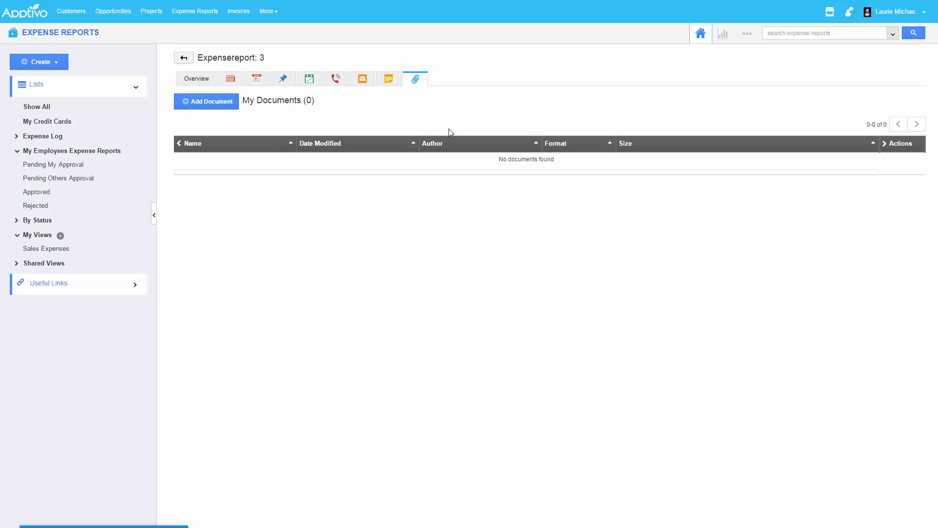
left_click(388, 78)
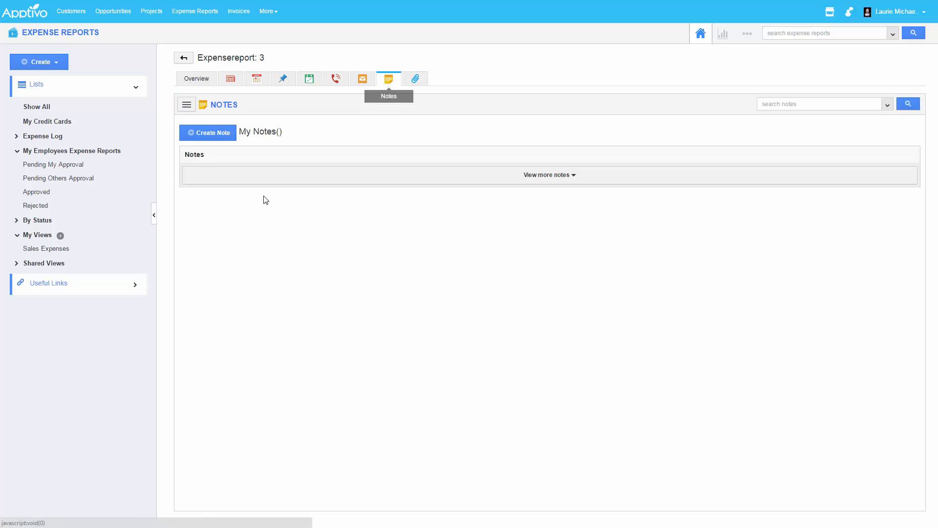
- Create a note on expense report 3 reading Need to add mileage
left_click(210, 136)
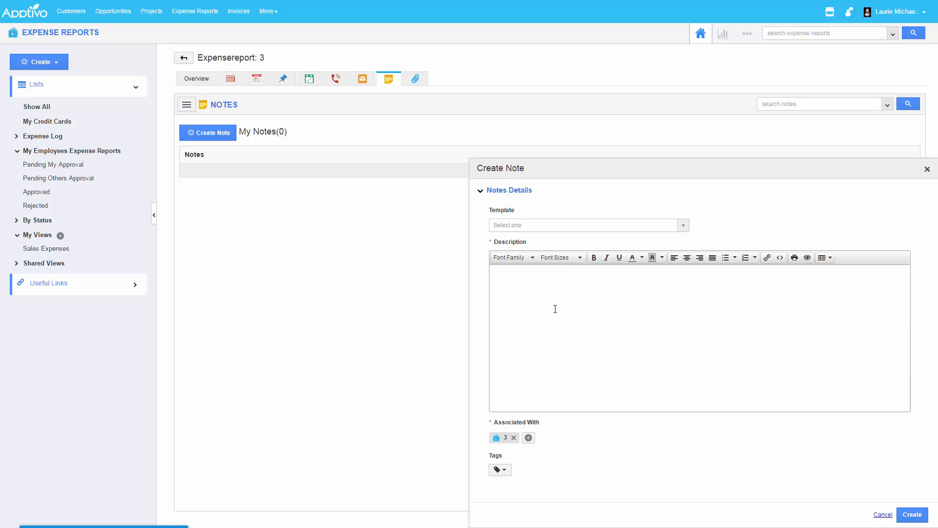
type("Need to add mileage")
left_click(912, 514)
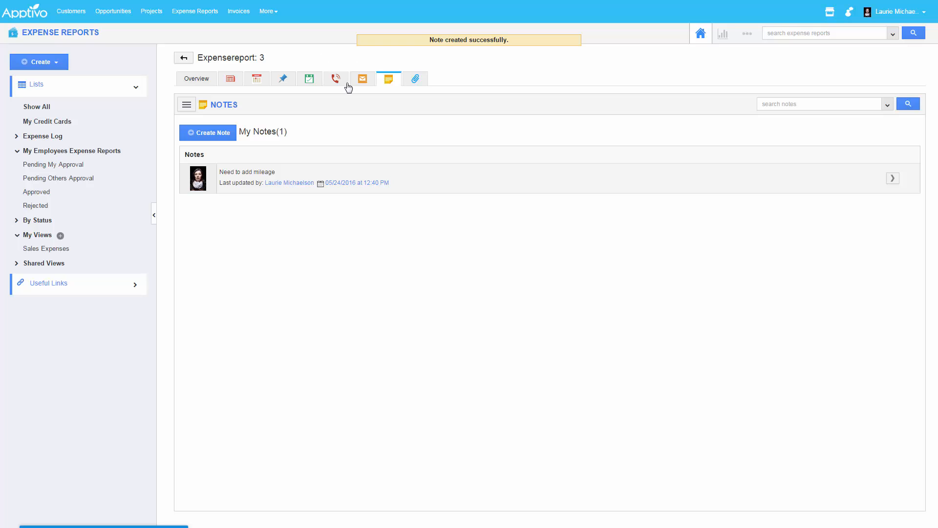
- View the report's emails and call logs, and open the form for logging a call
left_click(362, 80)
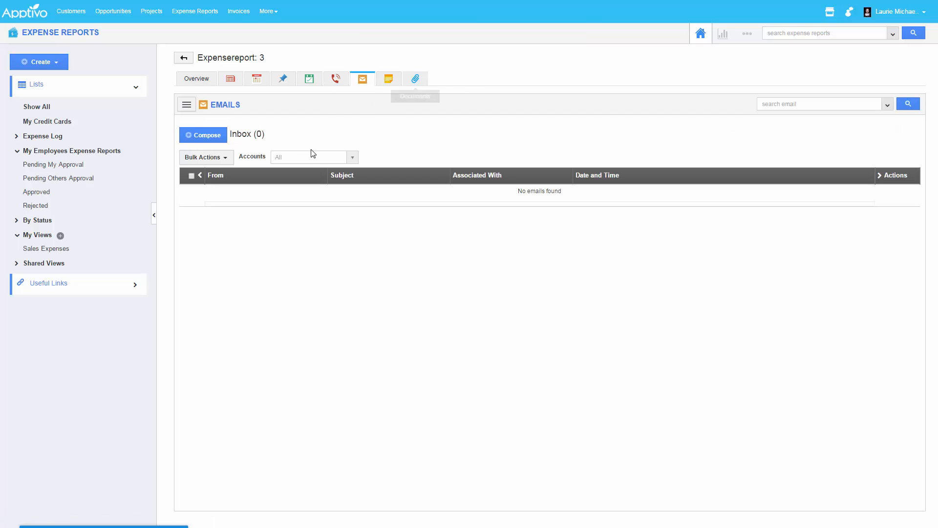
left_click(335, 80)
left_click(205, 133)
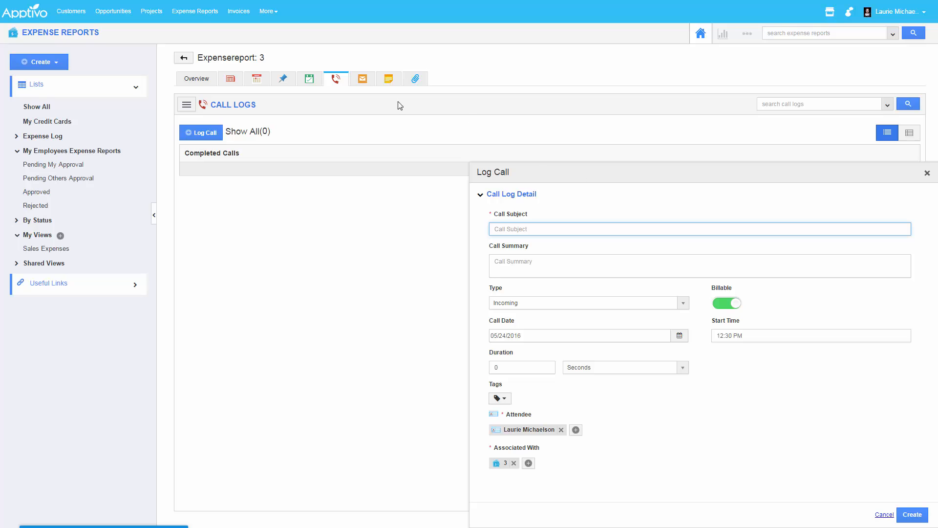
- Start an email from the report with sc as the recipient lookup, check the template choices, and close it unsent as a draft
left_click(362, 79)
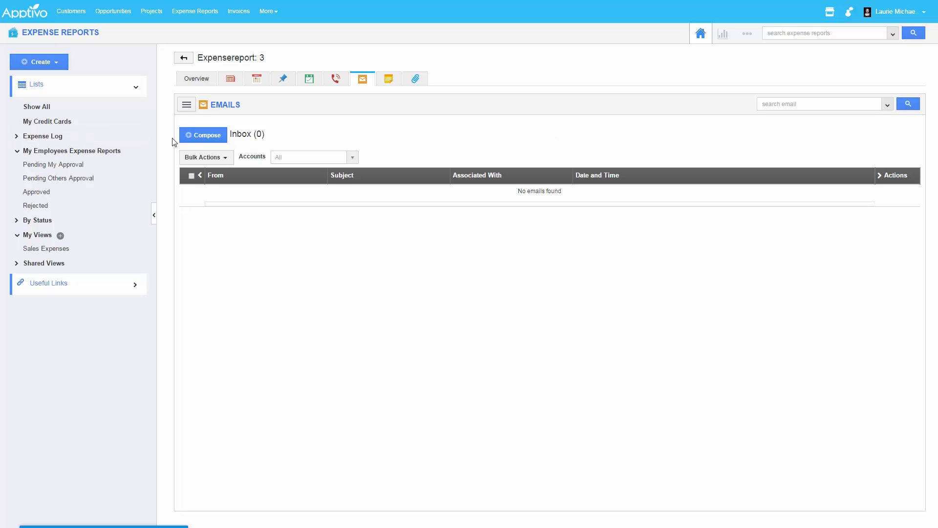
left_click(189, 136)
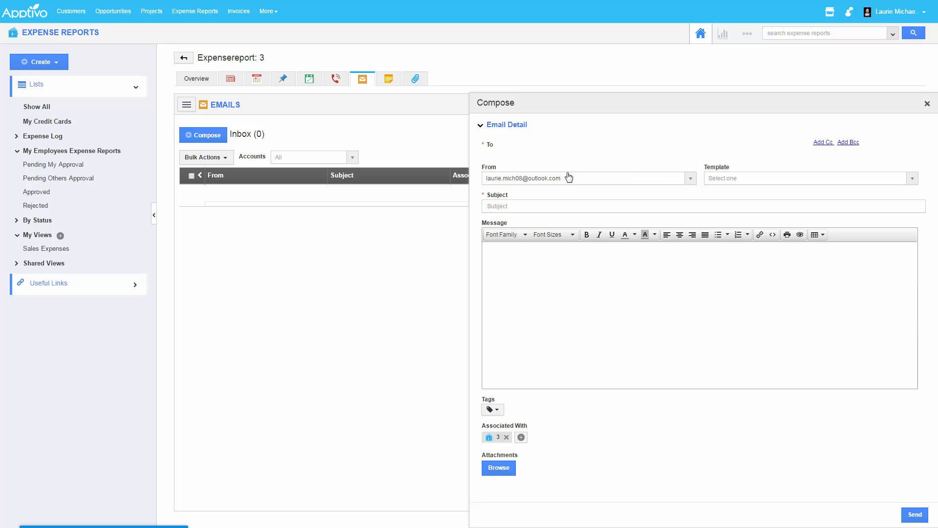
left_click(560, 149)
type("sc")
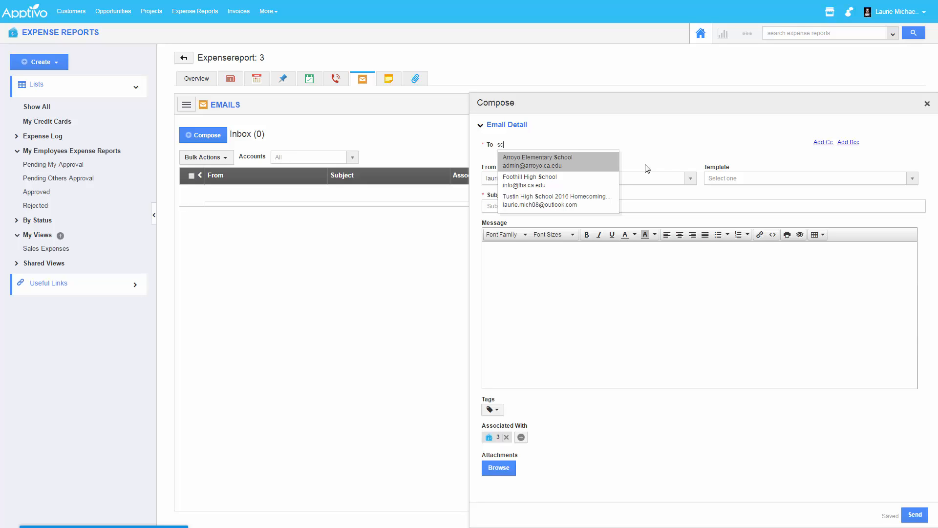
left_click(727, 179)
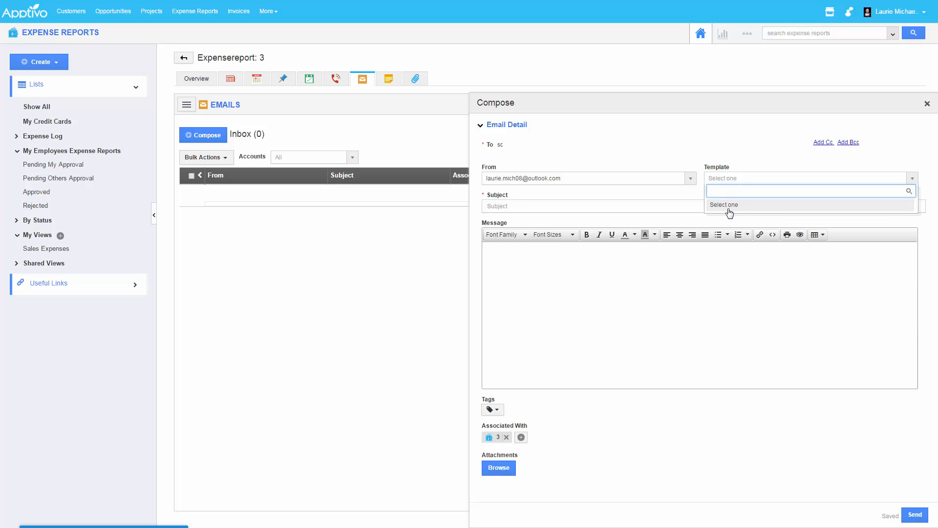
left_click(723, 178)
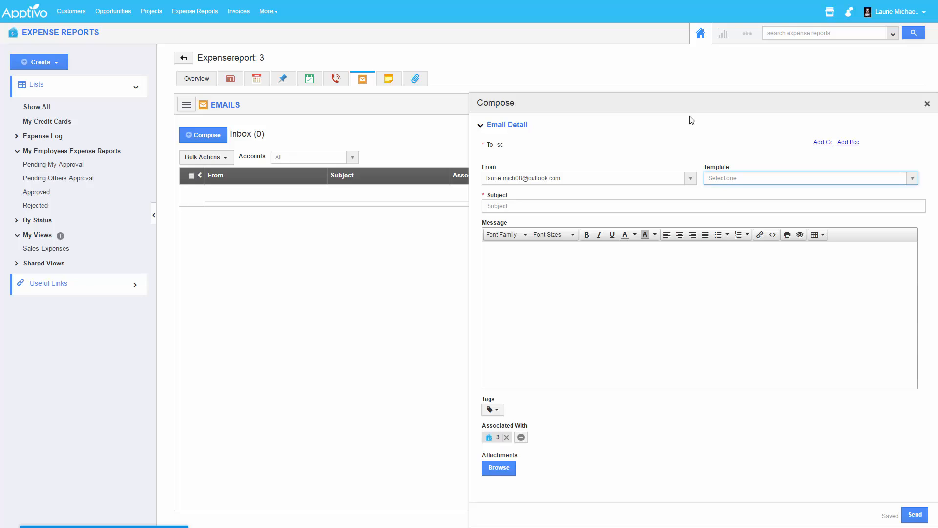
left_click(703, 265)
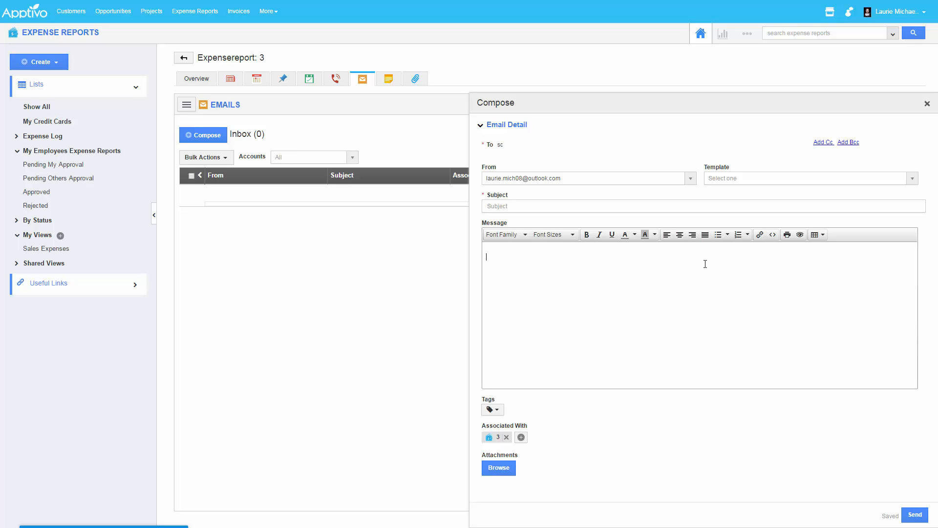
left_click(926, 104)
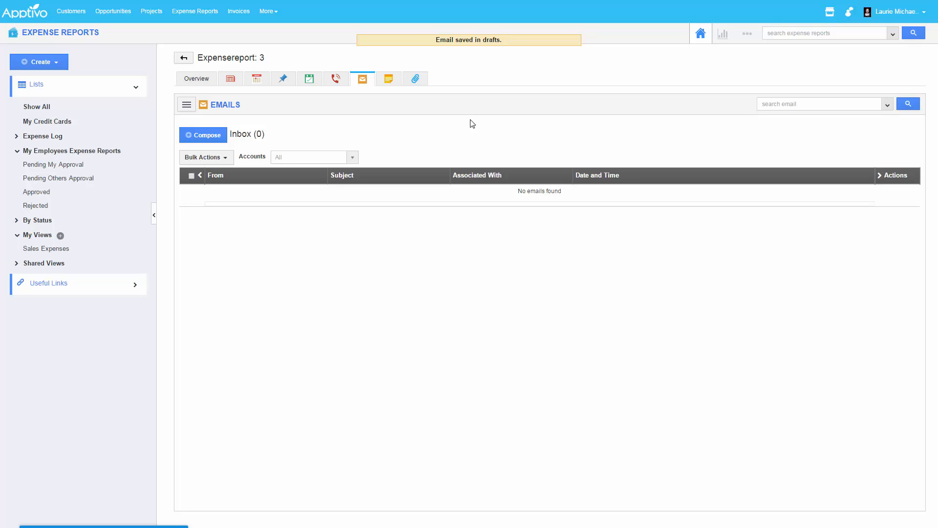
- Create a task named Get receipt from laptop bag on expense report 3
left_click(257, 79)
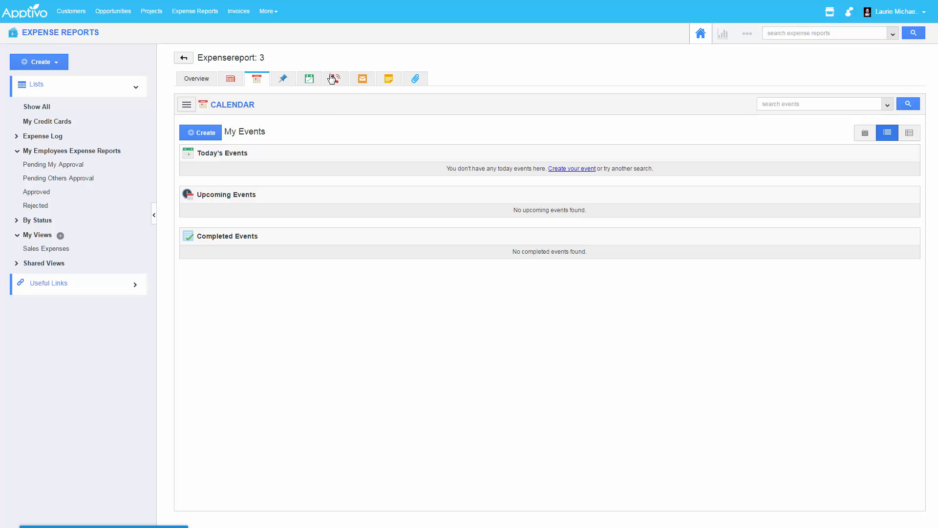
left_click(308, 79)
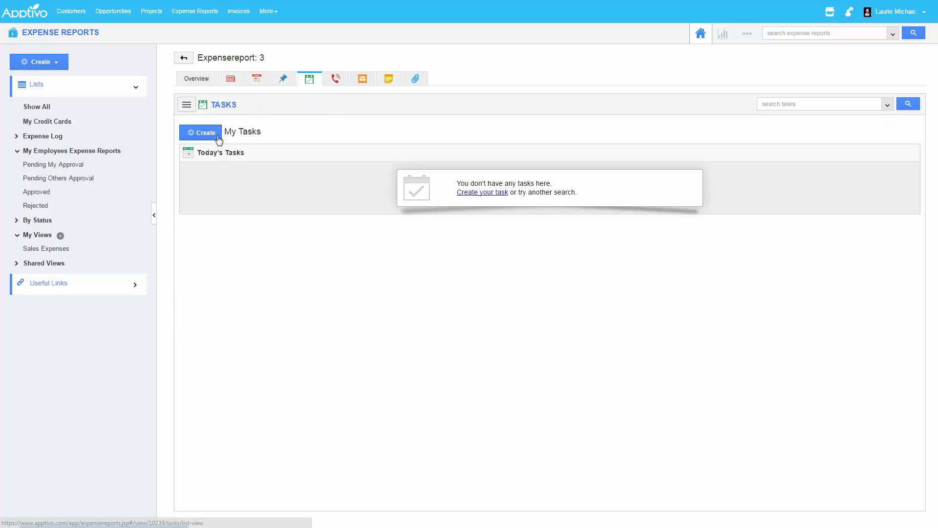
left_click(219, 140)
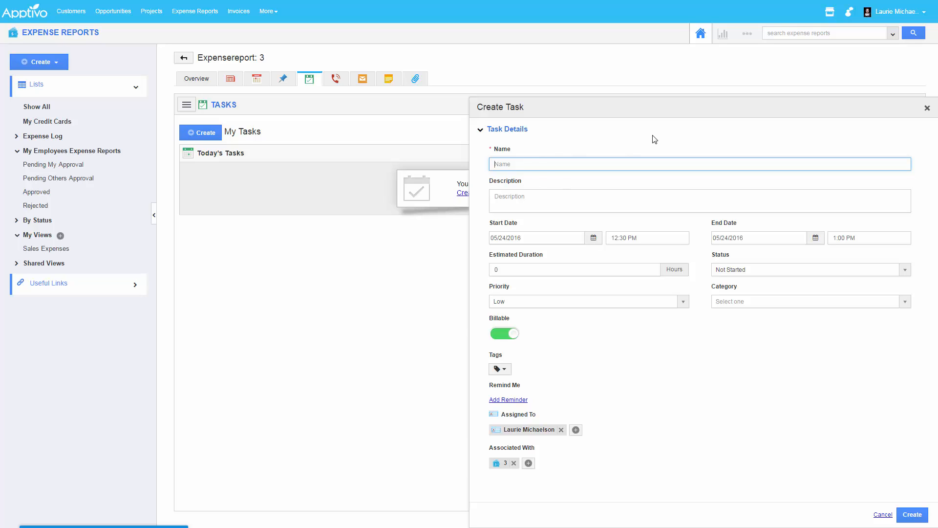
type("Get receipt from laptop bag")
left_click(911, 515)
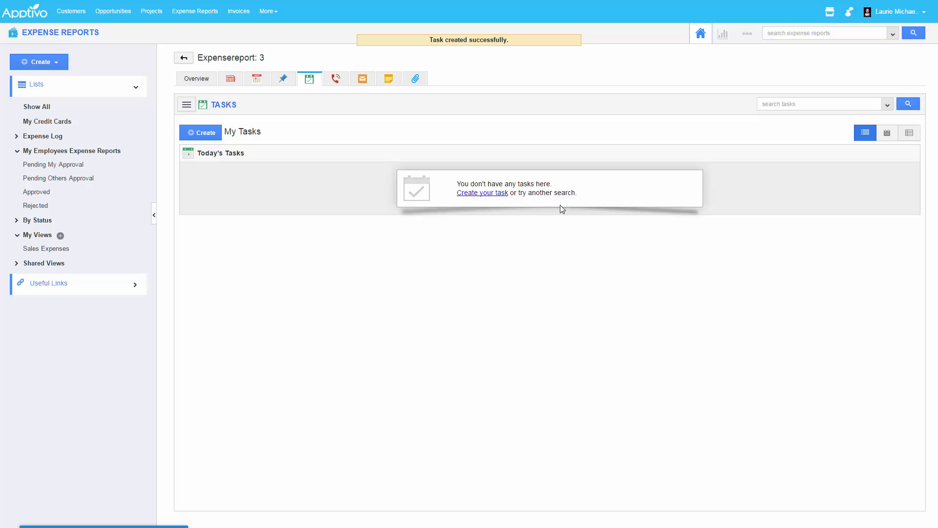
- View the laptop bag receipt task from My Agenda, and return through its association to expense report 3's documents and overview
left_click(33, 14)
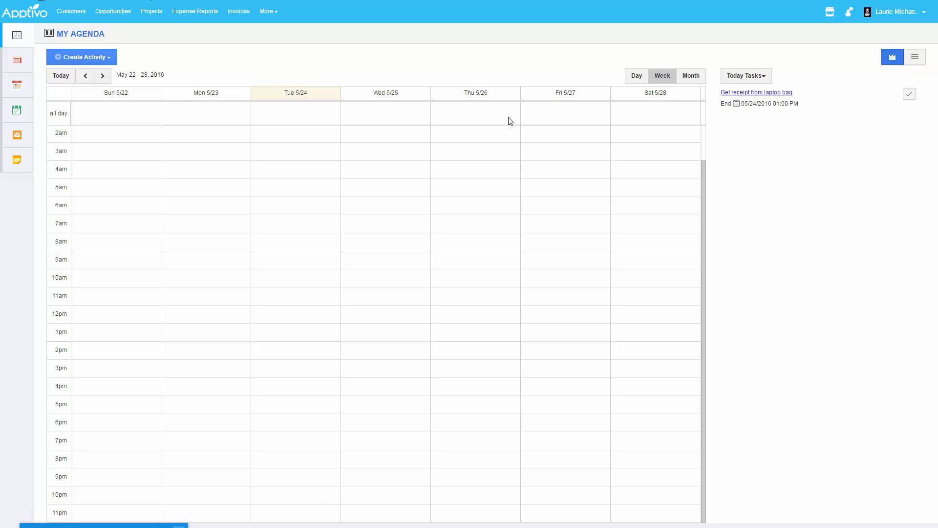
left_click(761, 93)
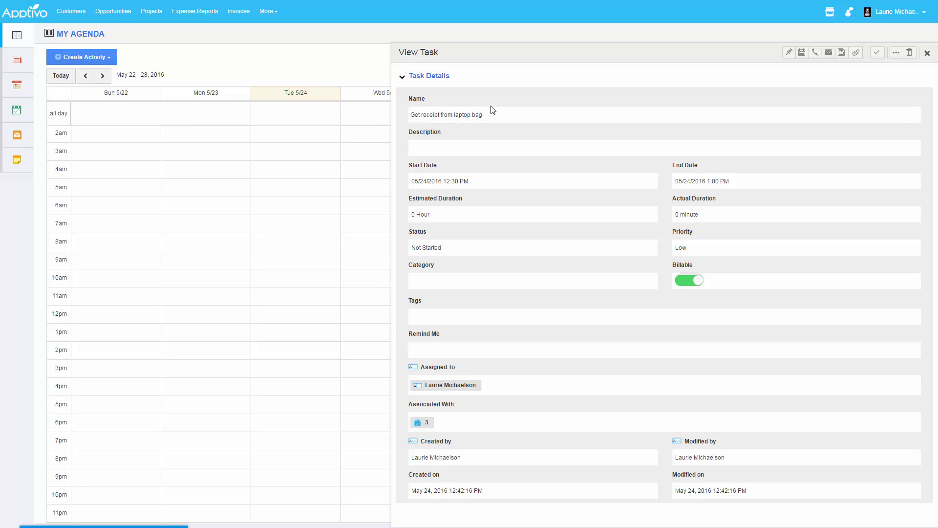
left_click(430, 425)
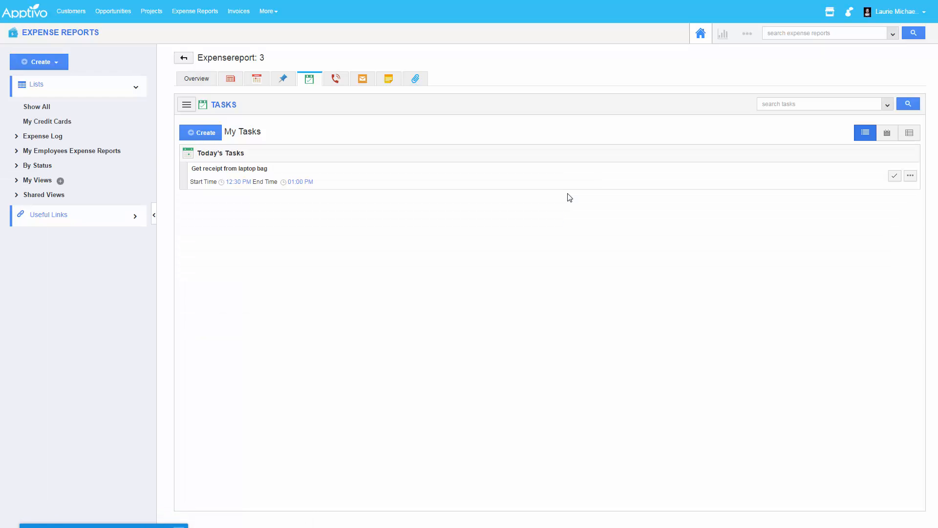
left_click(416, 80)
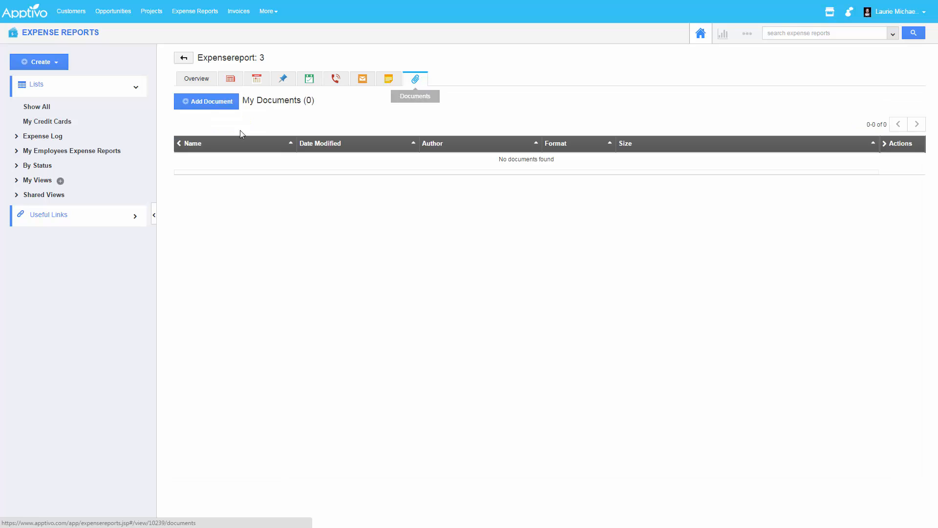
left_click(197, 78)
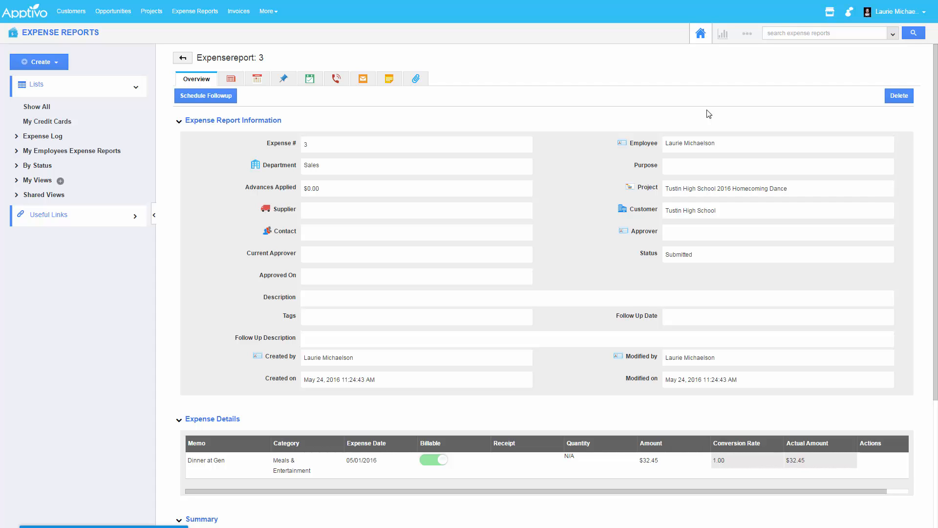
- Open the Sales Expense Approval flow from the approval flows in the Expense Reports settings
left_click(747, 34)
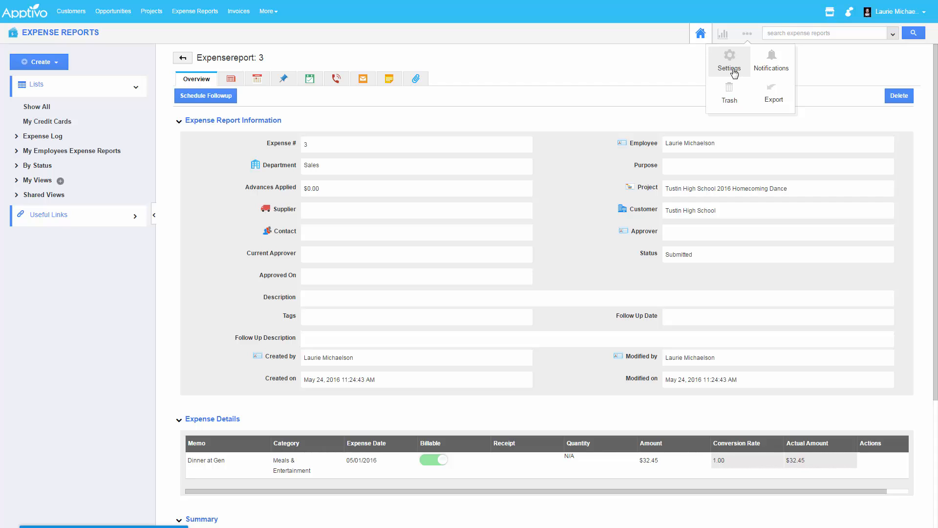
left_click(734, 73)
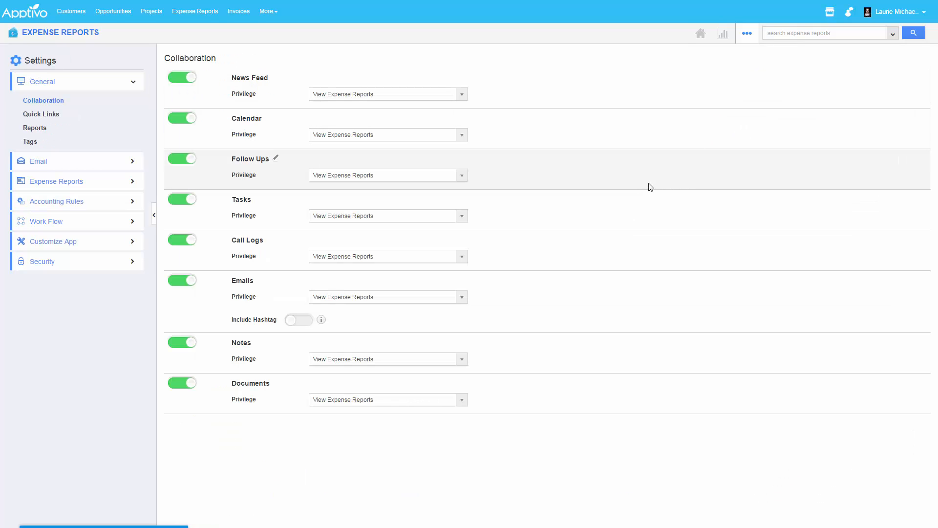
left_click(92, 184)
left_click(49, 263)
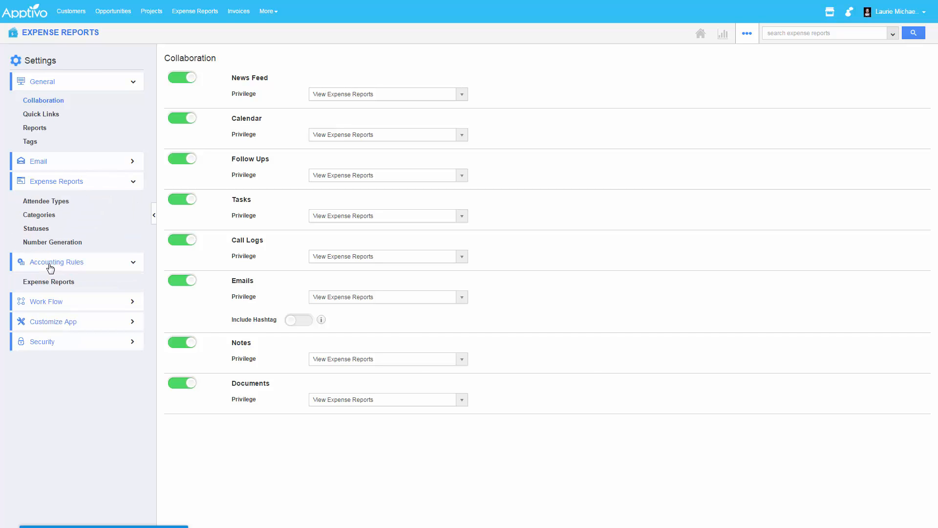
left_click(52, 302)
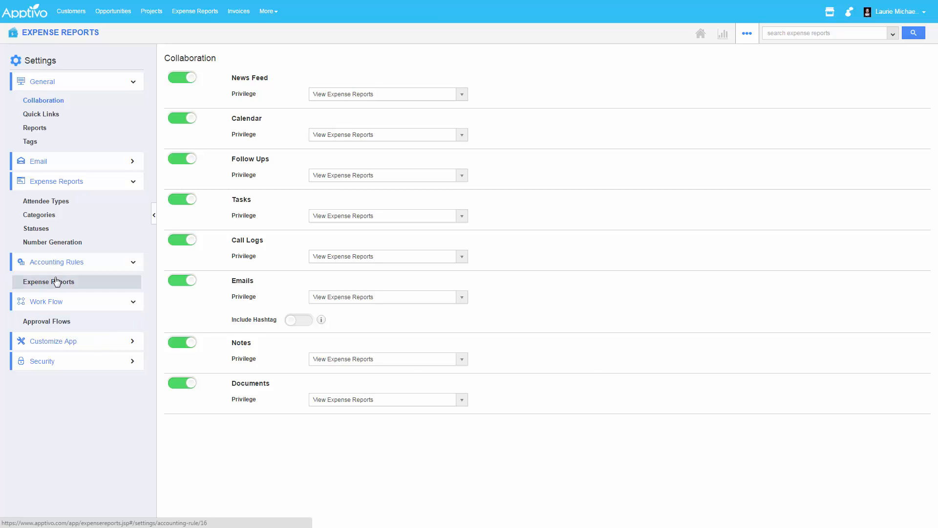
left_click(62, 327)
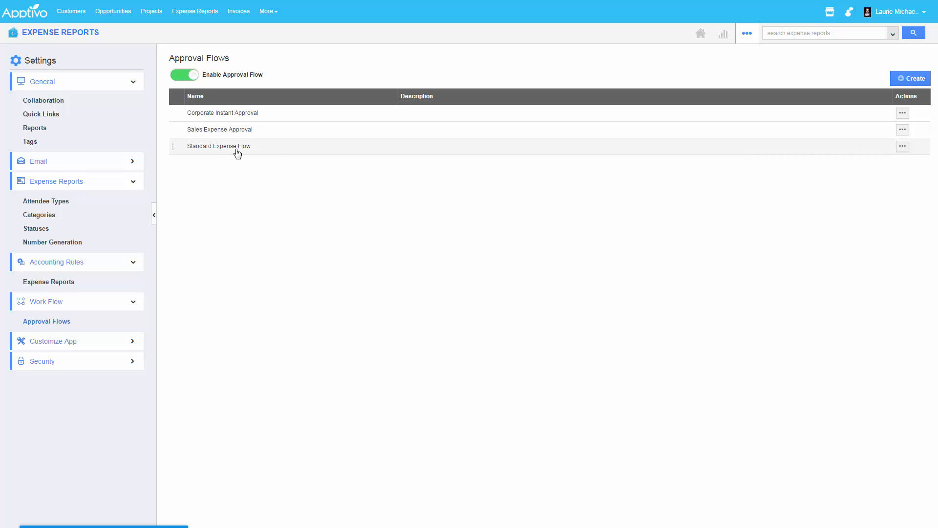
left_click(900, 133)
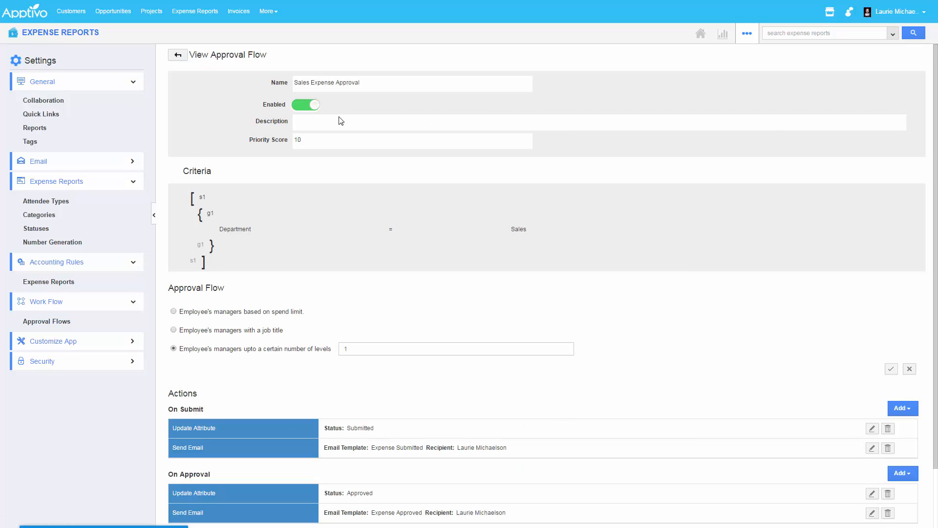
- Add a second condition to criteria group g1, examine its available Expense Report Information attributes, and remove the condition
left_click(308, 219)
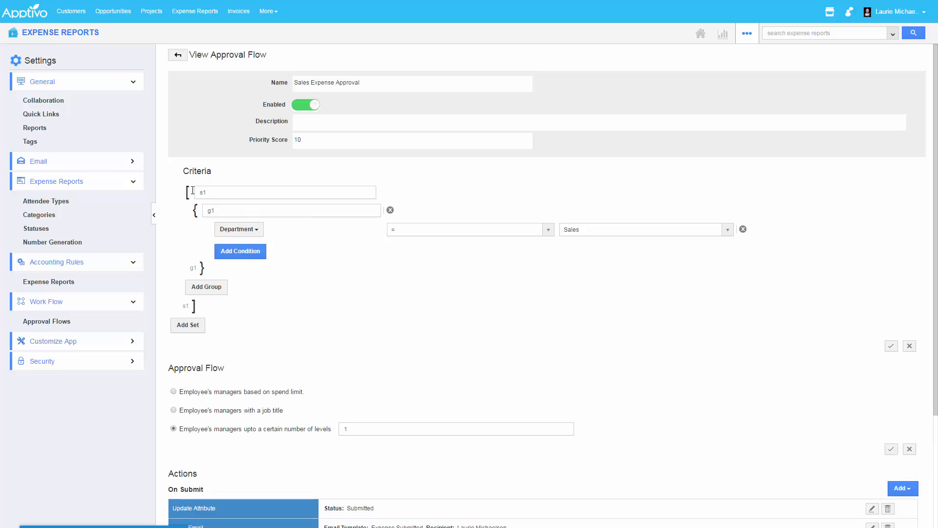
scroll(363, 283, "down", 1)
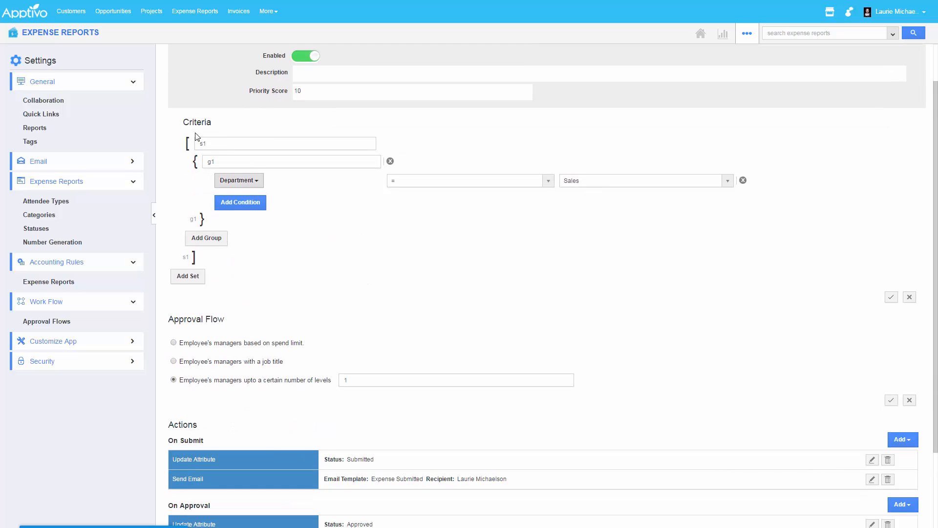
scroll(186, 149, "down", 1)
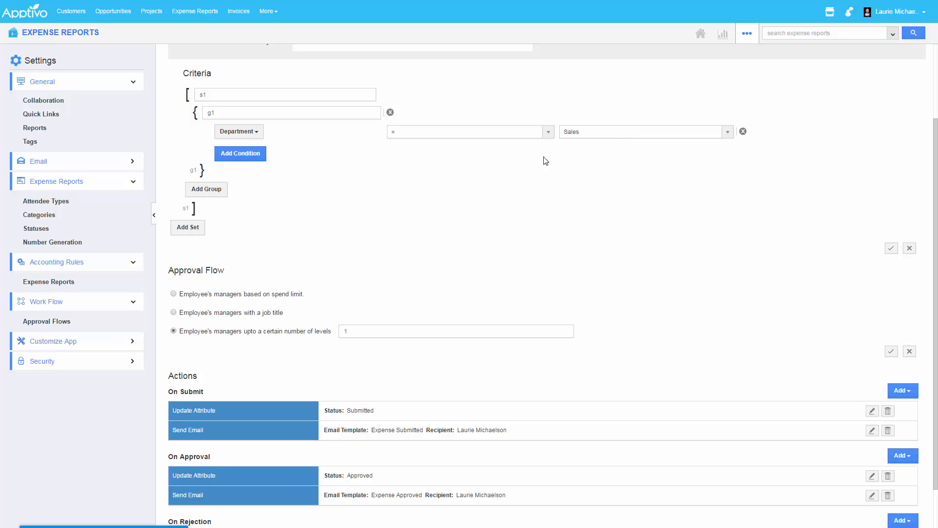
left_click(255, 155)
left_click(246, 152)
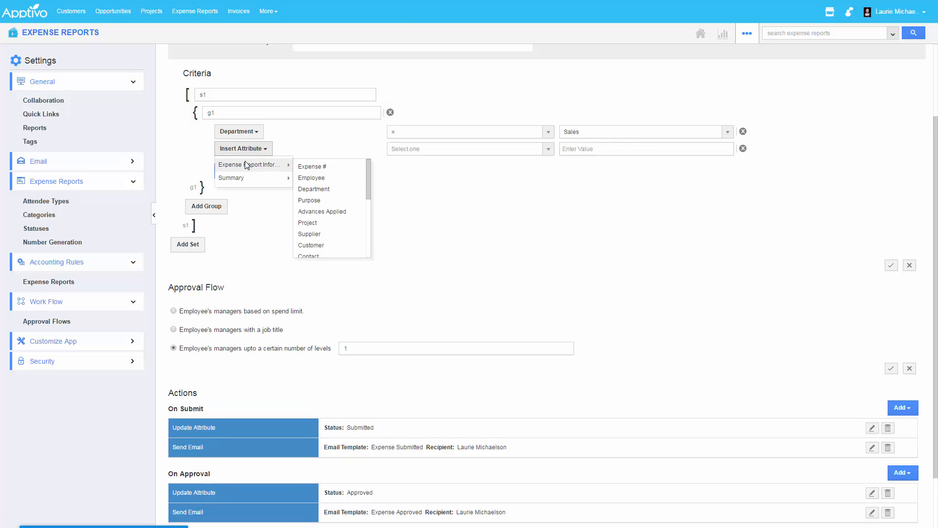
mouse_move(258, 164)
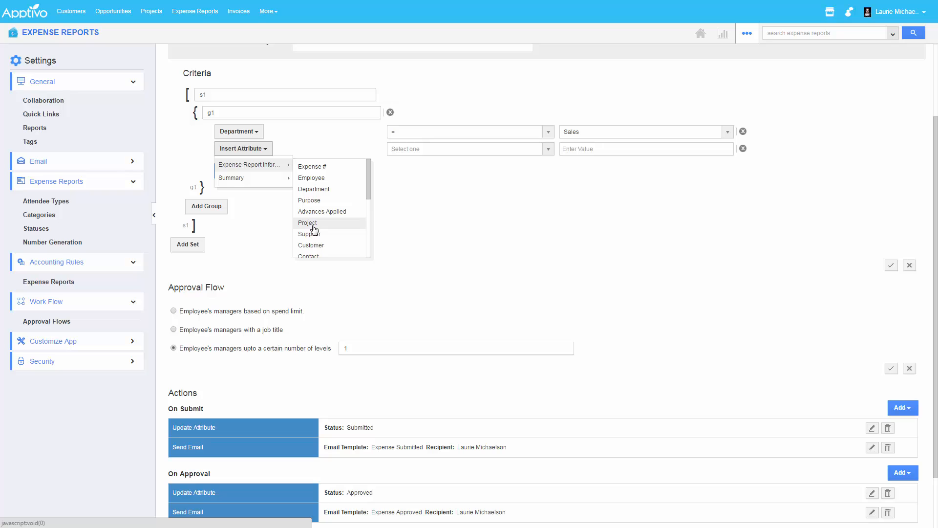
left_click(655, 268)
left_click(743, 149)
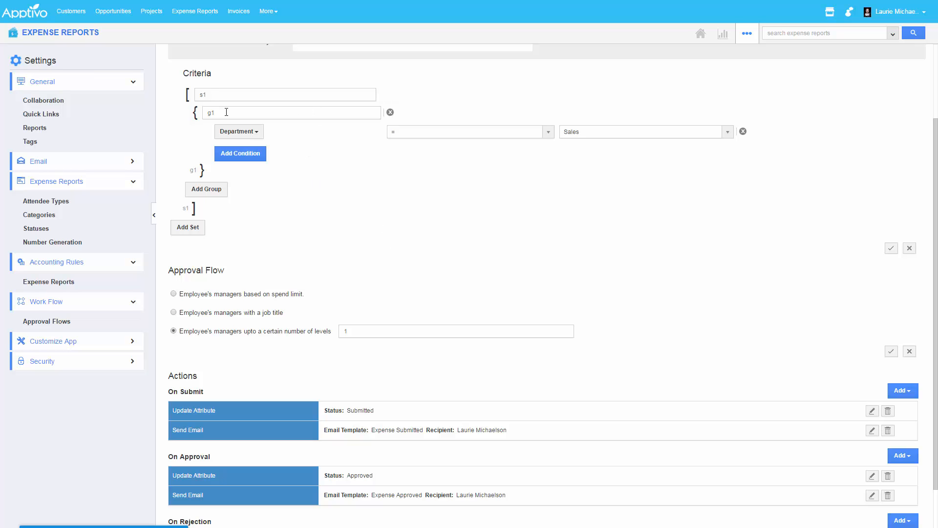
- Open the On Submit Update Attribute action of the Sales Expense Approval flow, examine its selectable Expense Report Information attributes, and close it
scroll(447, 155, "up", 2)
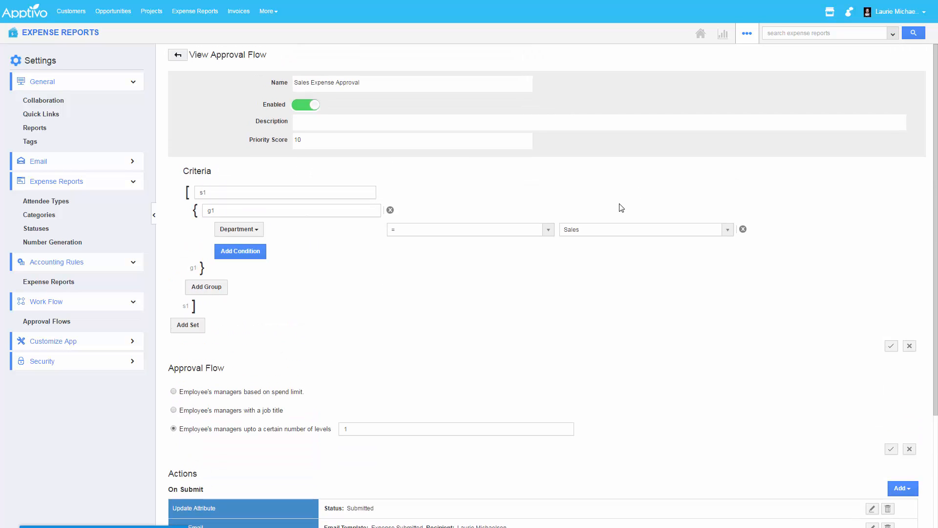
scroll(617, 205, "down", 3)
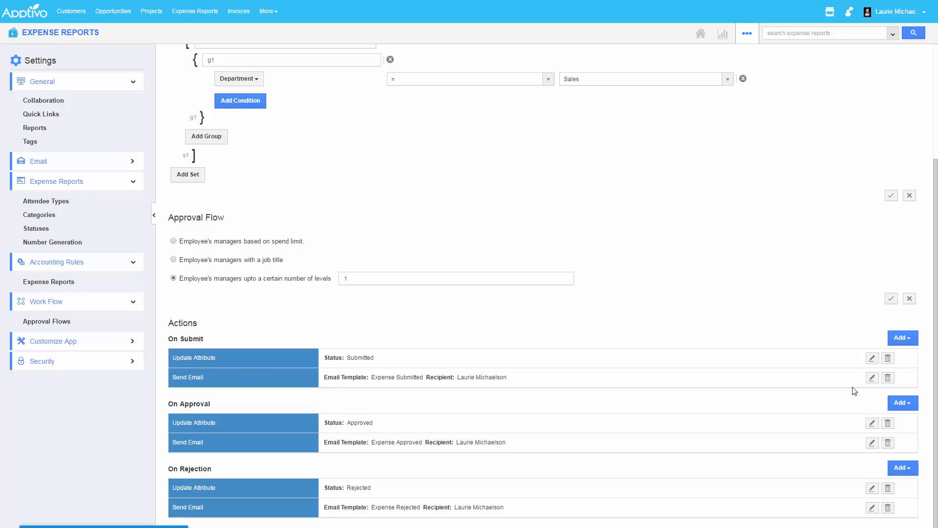
left_click(906, 339)
left_click(872, 358)
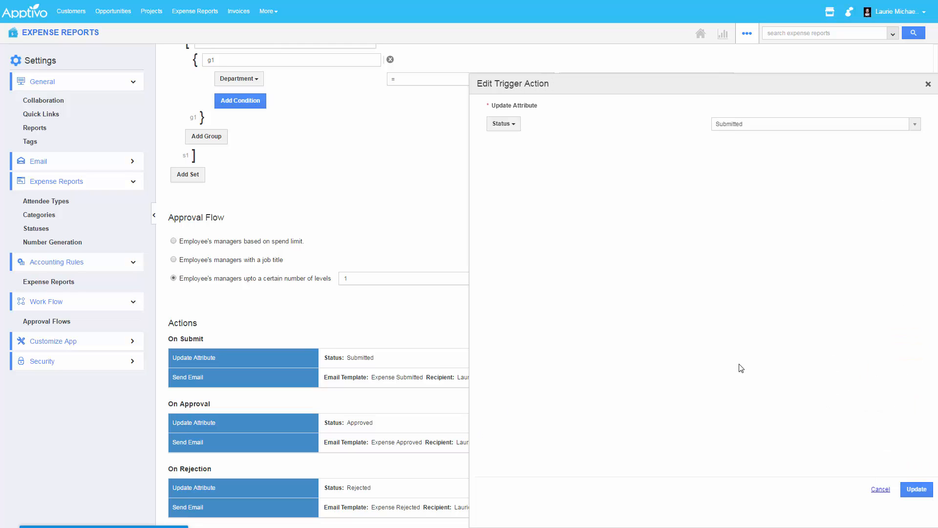
left_click(508, 122)
mouse_move(506, 139)
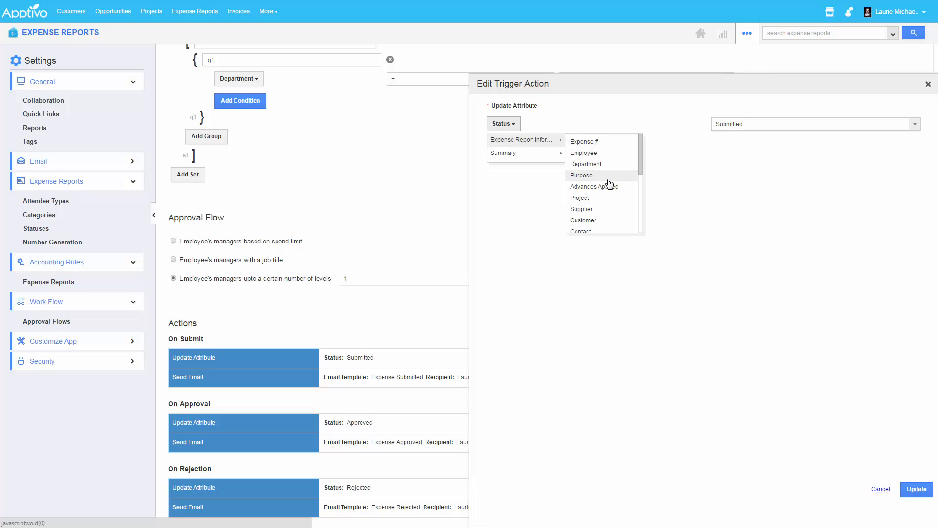
left_click(725, 195)
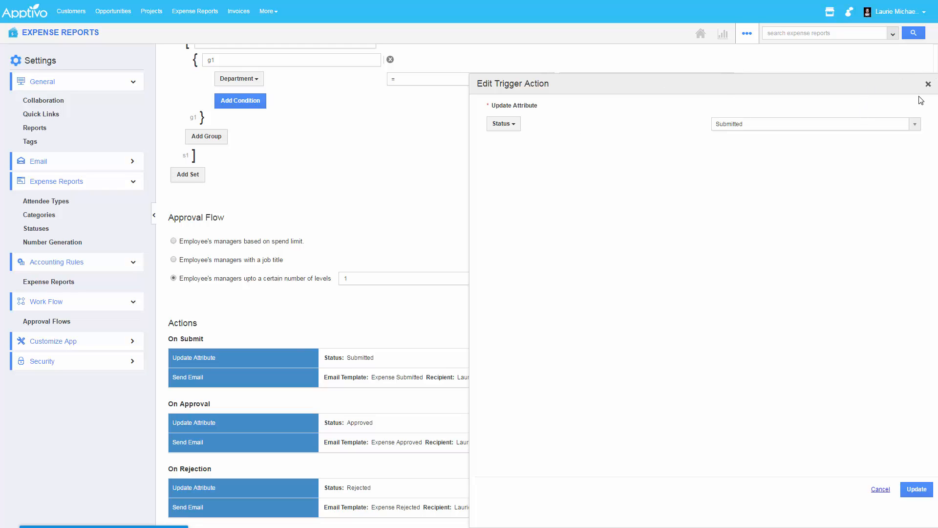
left_click(928, 84)
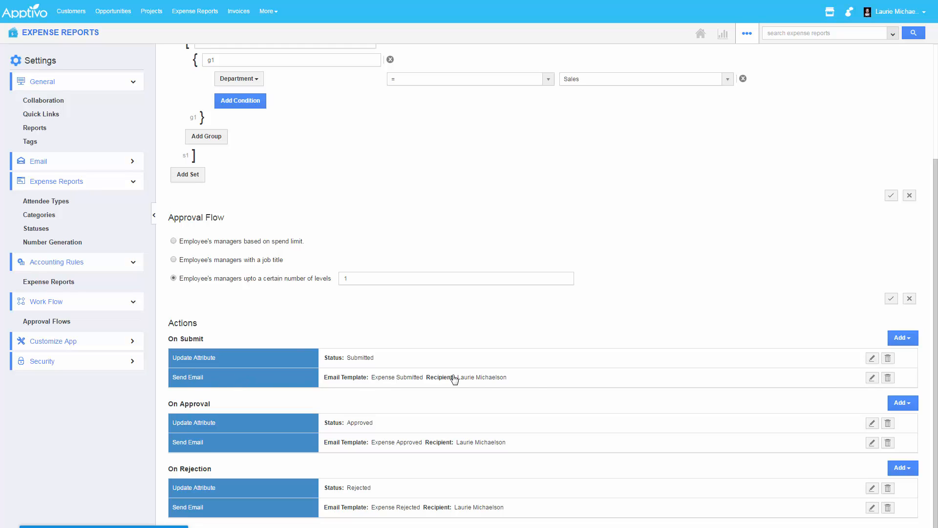
- Try triggering the On Submit email to the Employee attribute instead of a named employee, and discard the edit
left_click(872, 378)
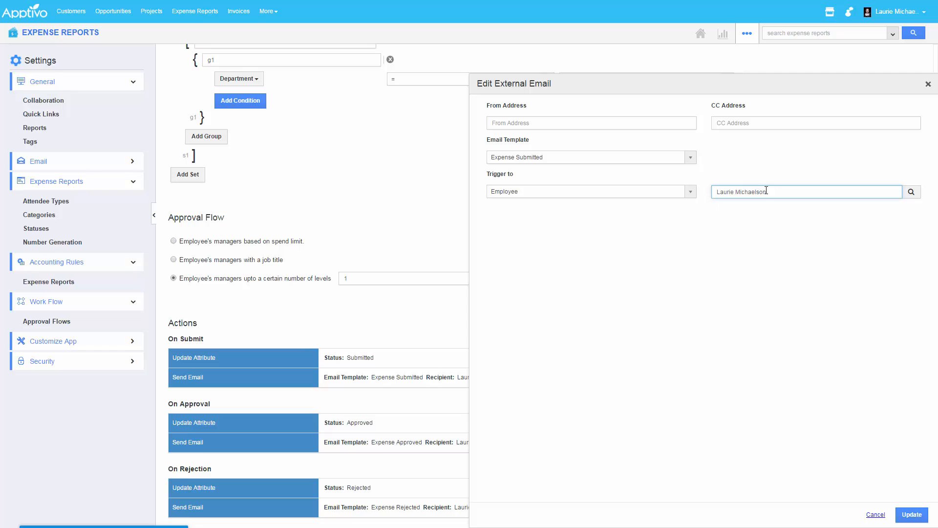
left_click(525, 196)
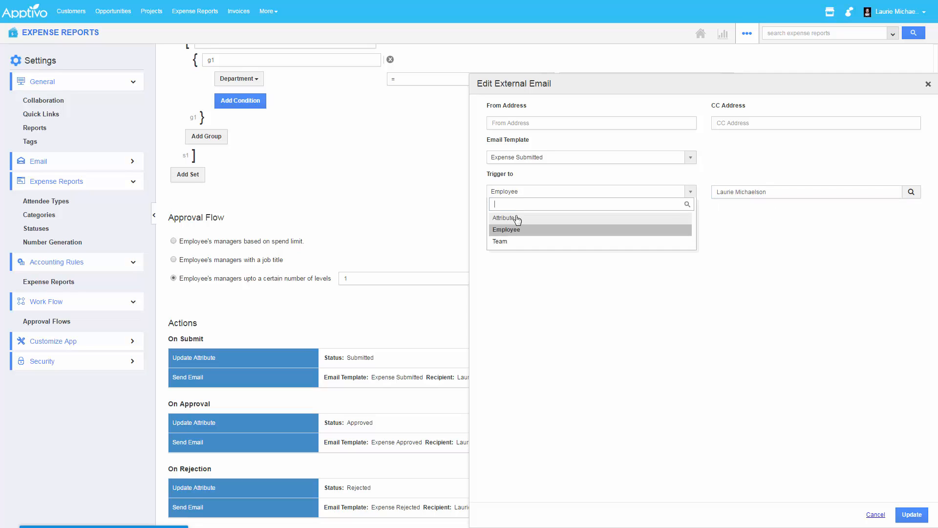
left_click(510, 216)
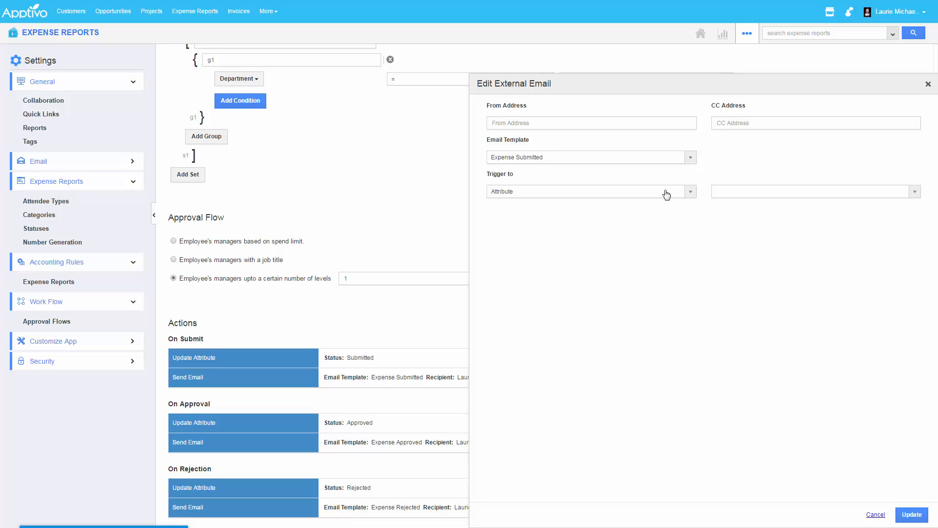
left_click(731, 193)
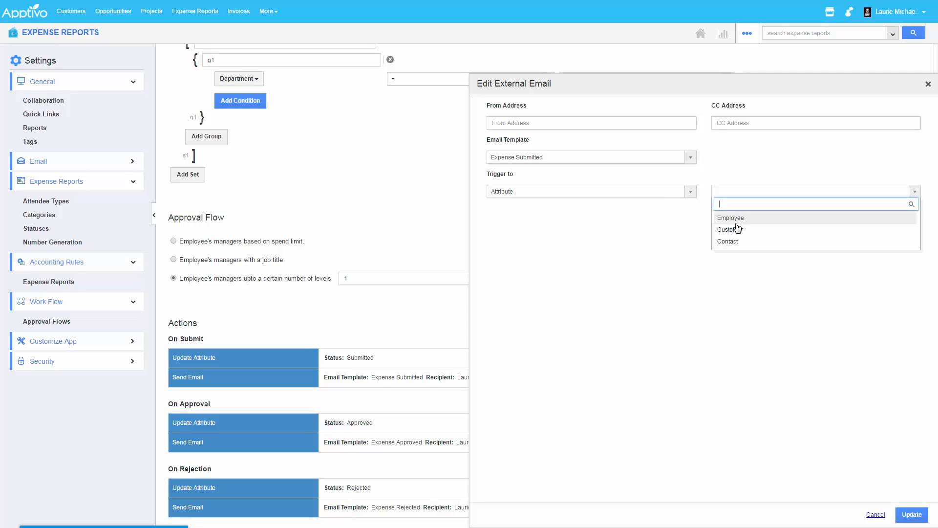
left_click(743, 219)
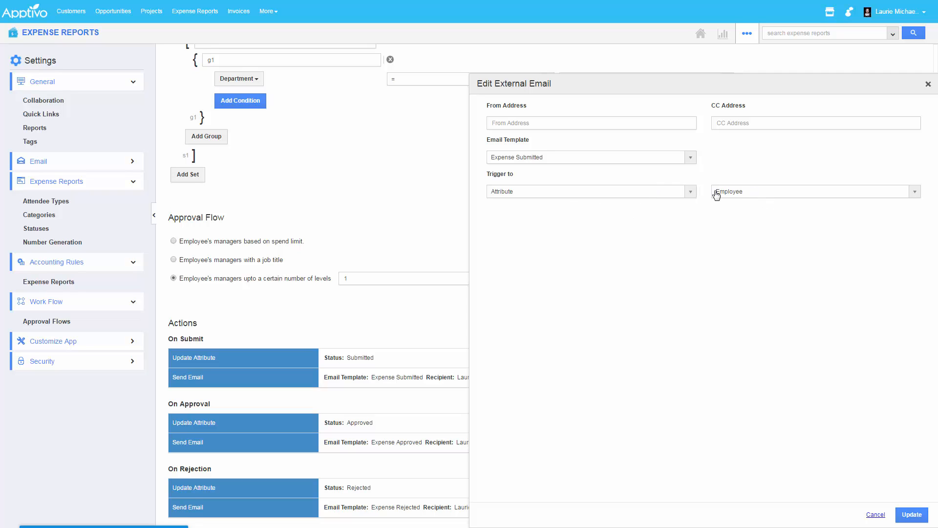
left_click(738, 193)
left_click(748, 235)
left_click(928, 84)
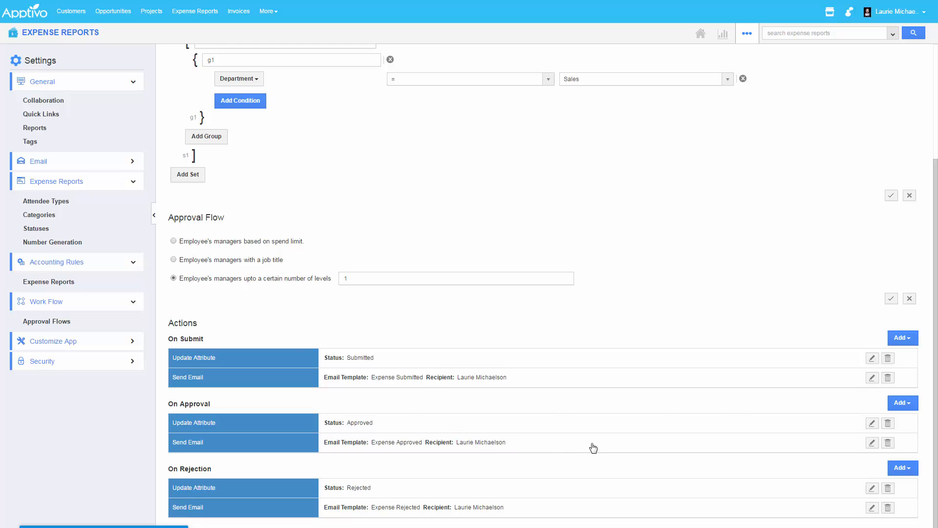
- Add an On Approval email action using the Expense Approved template, triggered to the Employee attribute
left_click(902, 403)
left_click(869, 418)
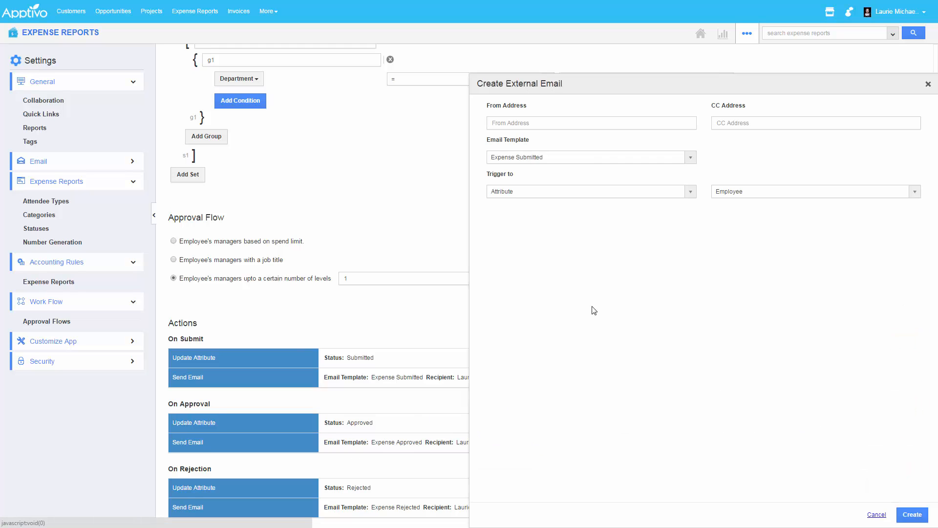
left_click(569, 195)
left_click(772, 192)
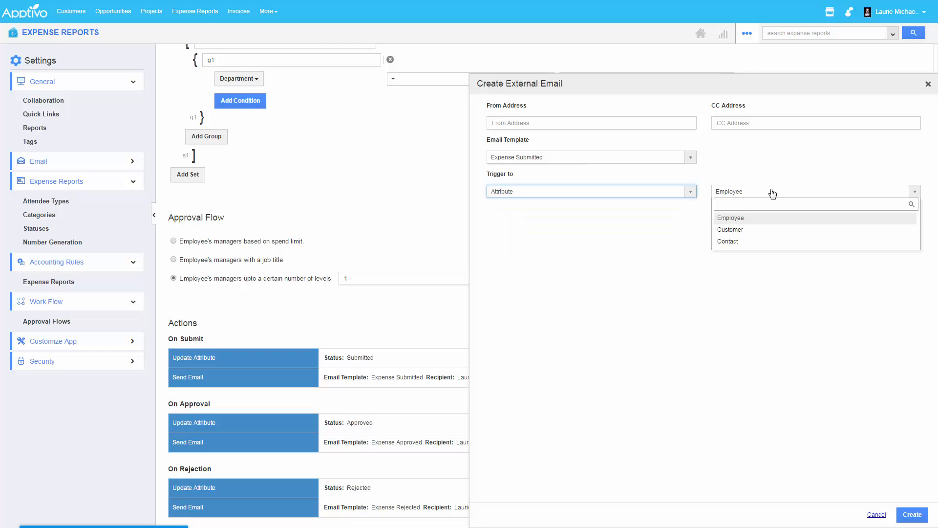
left_click(558, 175)
left_click(563, 160)
left_click(536, 195)
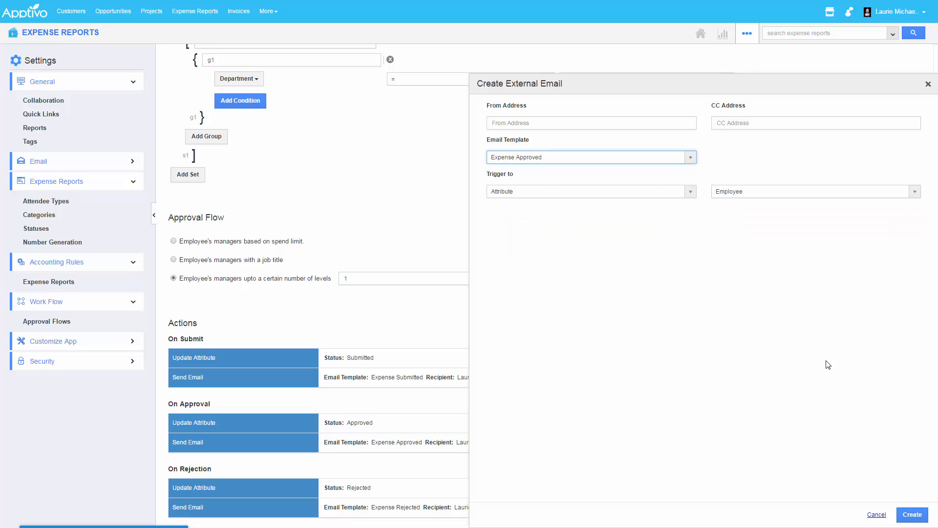
left_click(908, 515)
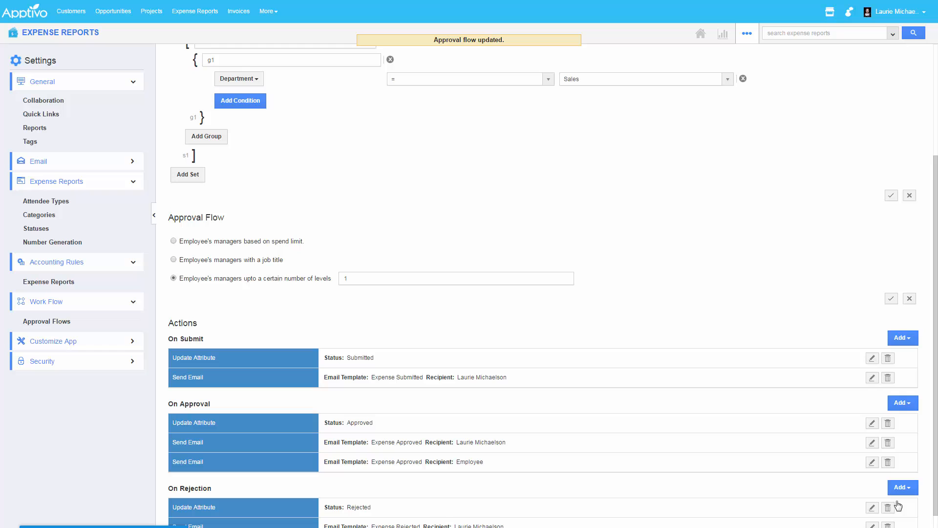
- Add another On Approval email action using the Expense Approved template, triggered to the Customer attribute
left_click(901, 402)
left_click(862, 419)
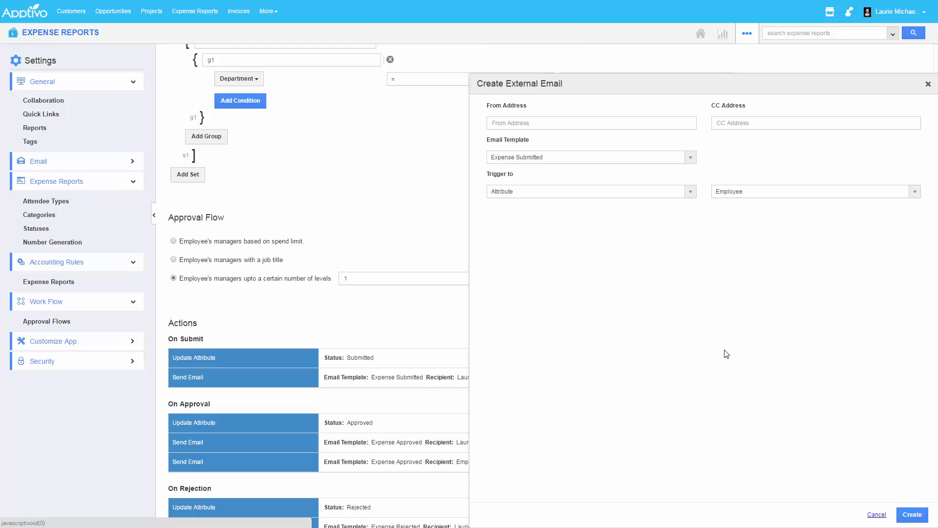
left_click(588, 160)
left_click(531, 195)
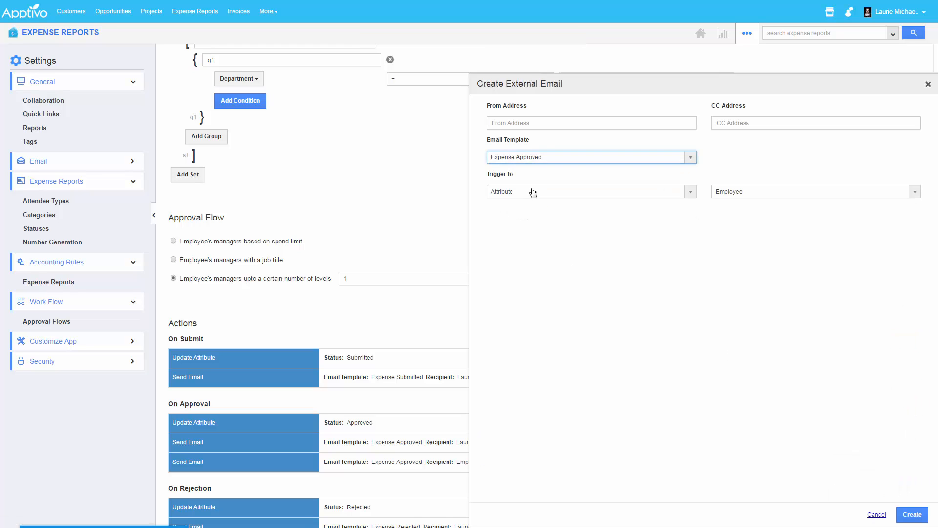
left_click(537, 192)
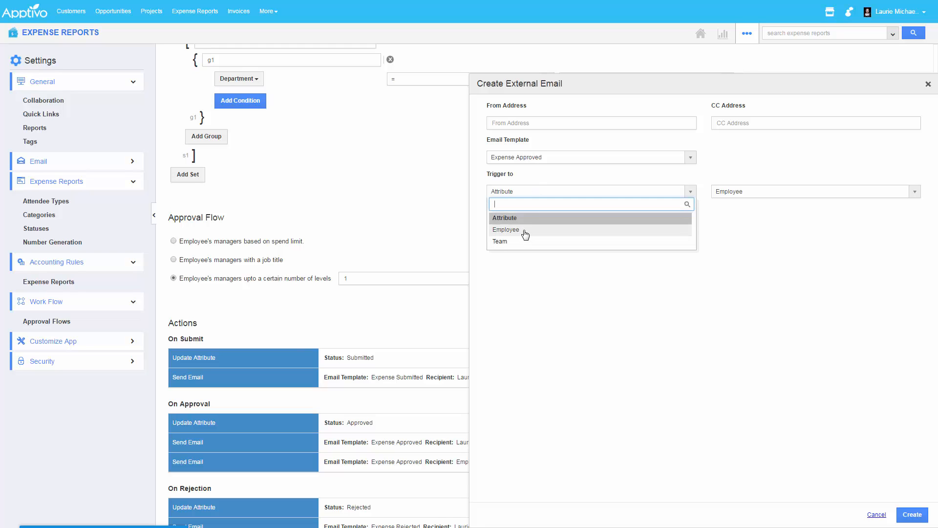
left_click(782, 196)
left_click(782, 193)
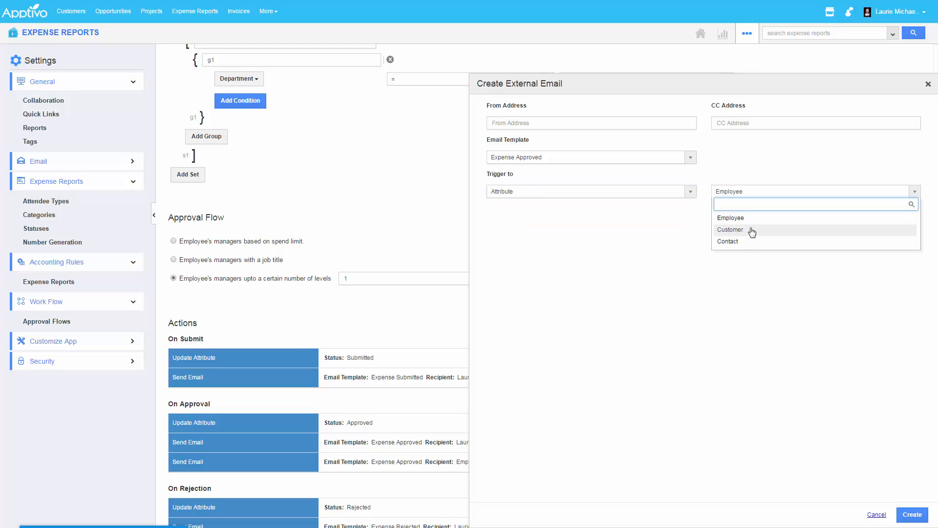
left_click(750, 228)
left_click(912, 514)
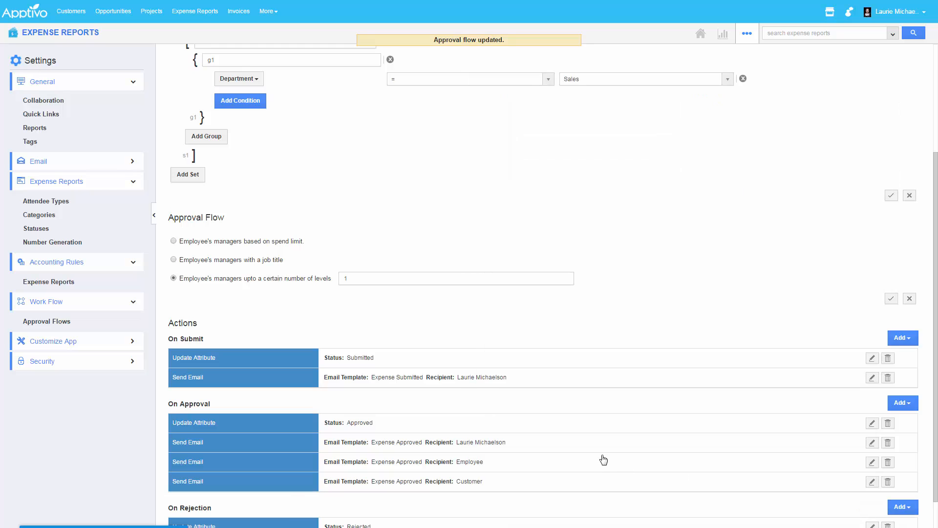
scroll(607, 458, "down", 1)
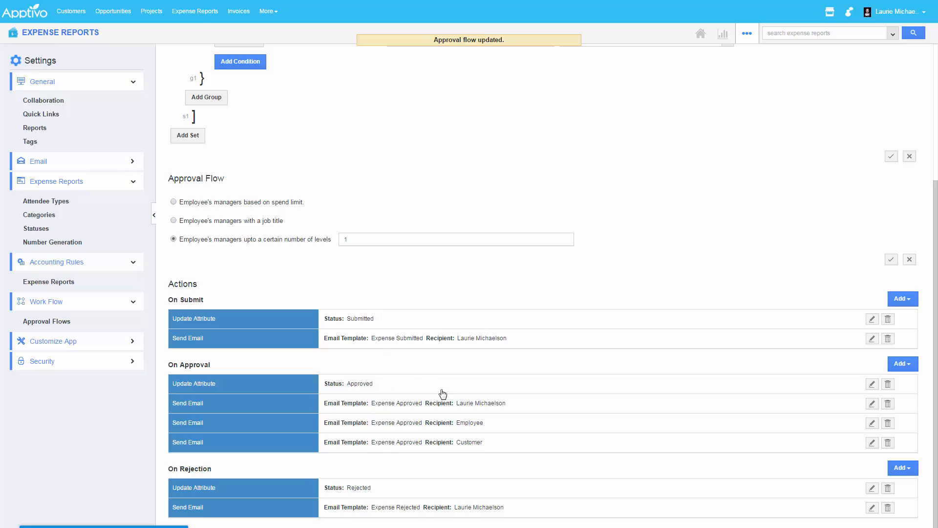
- Return to the Expense Reports home and reject expense report 6 from the employees' reports pending my approval
scroll(440, 333, "up", 4)
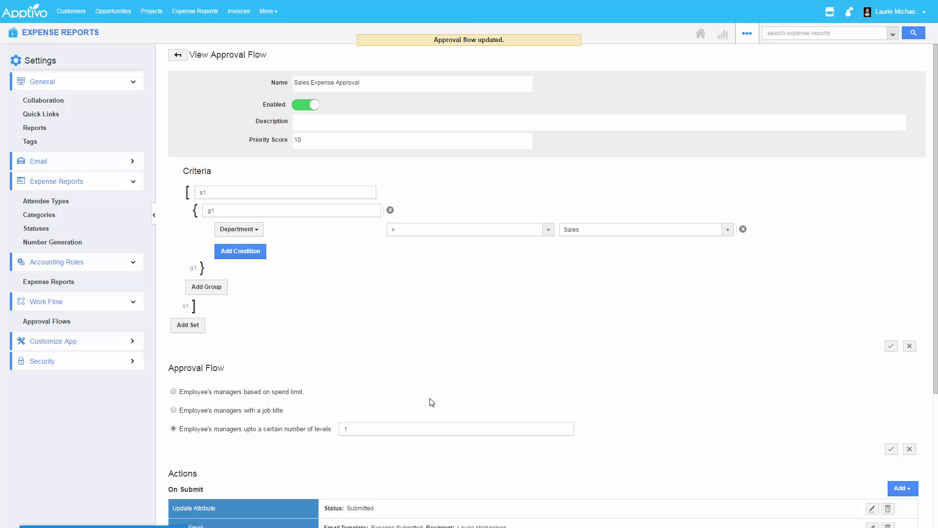
left_click(47, 33)
left_click(83, 151)
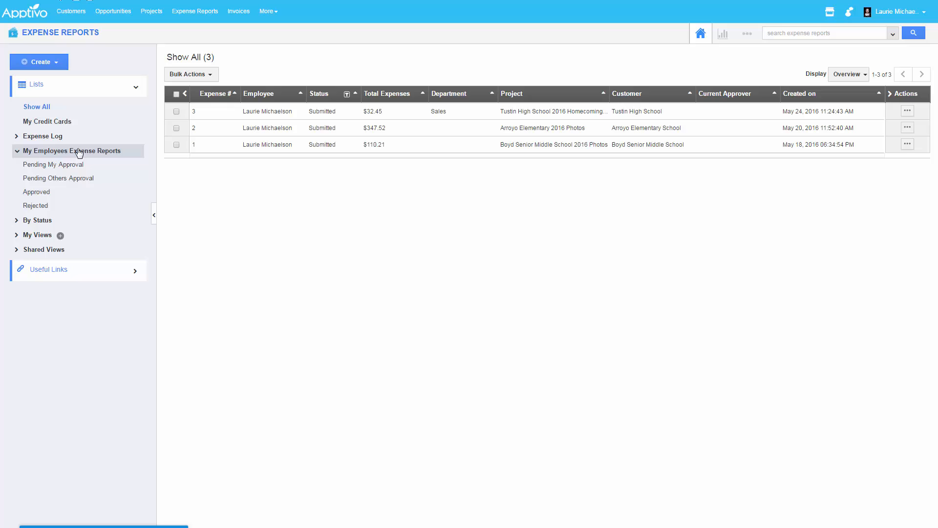
left_click(144, 165)
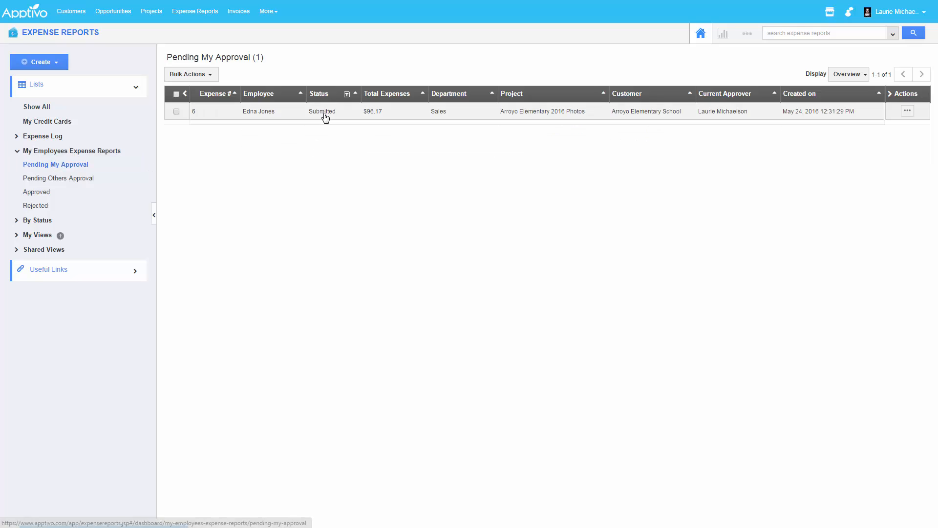
left_click(907, 112)
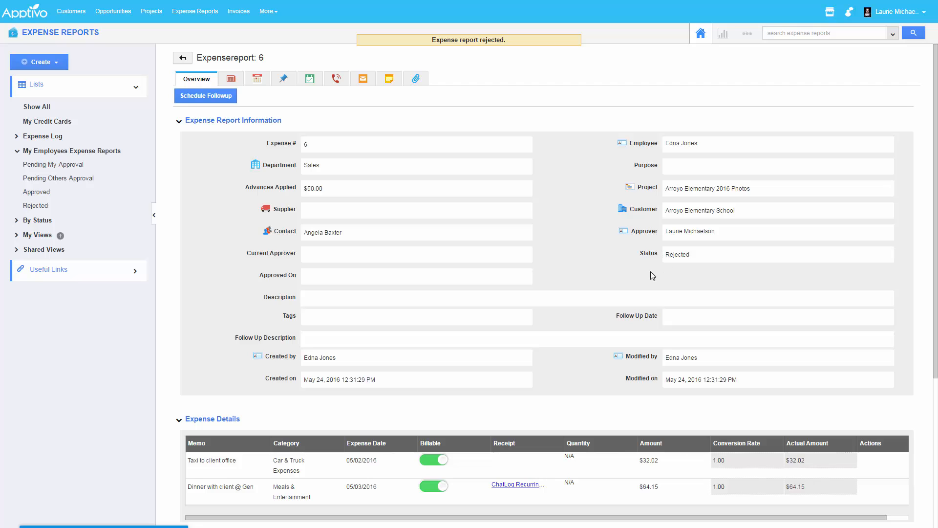
scroll(650, 272, "down", 5)
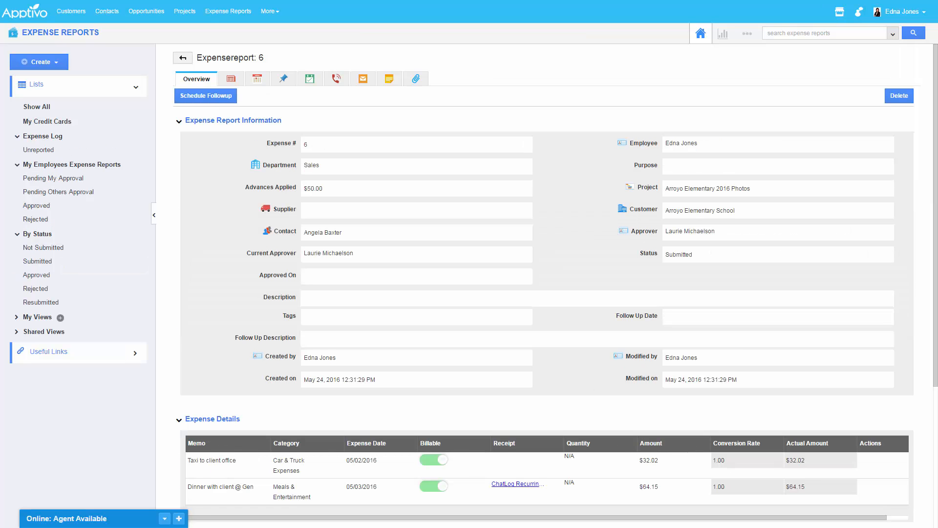
- List the rejected reports in the employee's account, and in Outlook Mail mark the Expense Report #6 Was Rejected email as not spam
left_click(41, 292)
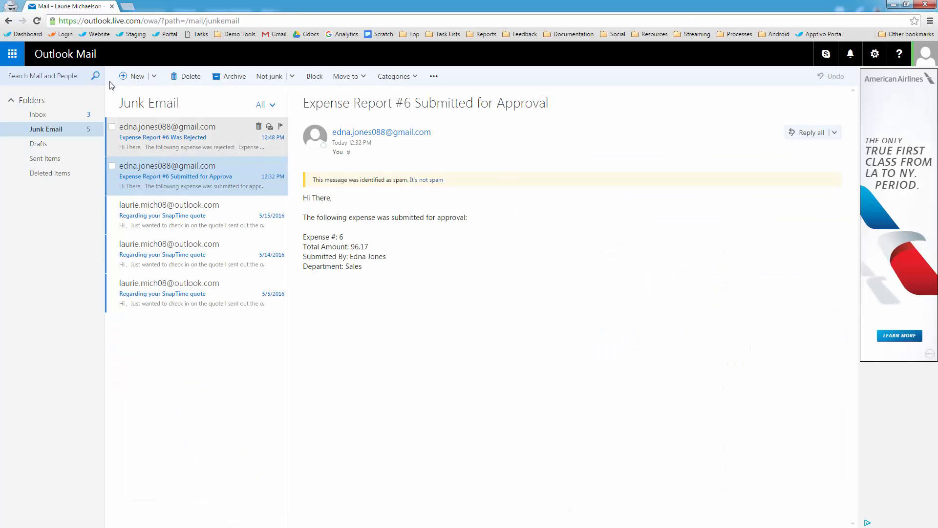
left_click(215, 144)
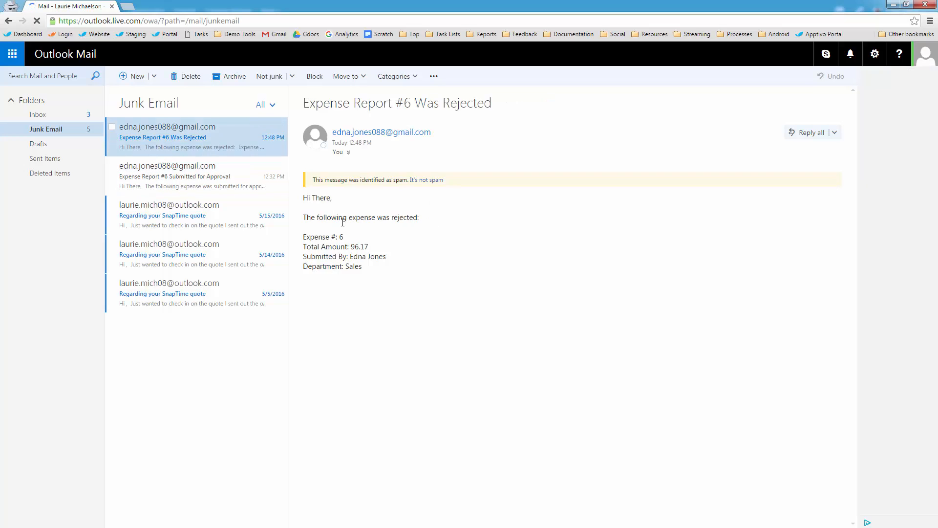
left_click(428, 181)
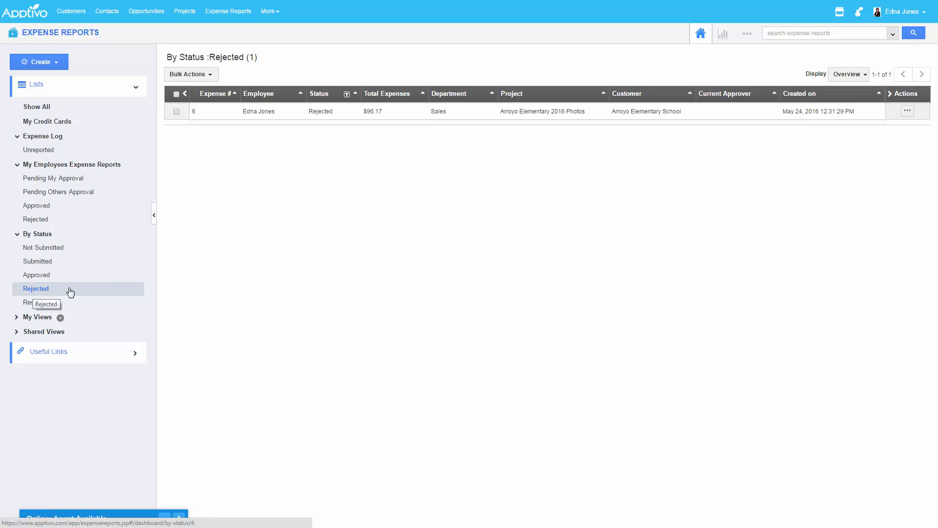
- Open rejected expense report 6 for editing, and add and delete a blank line in its expense details
left_click(917, 108)
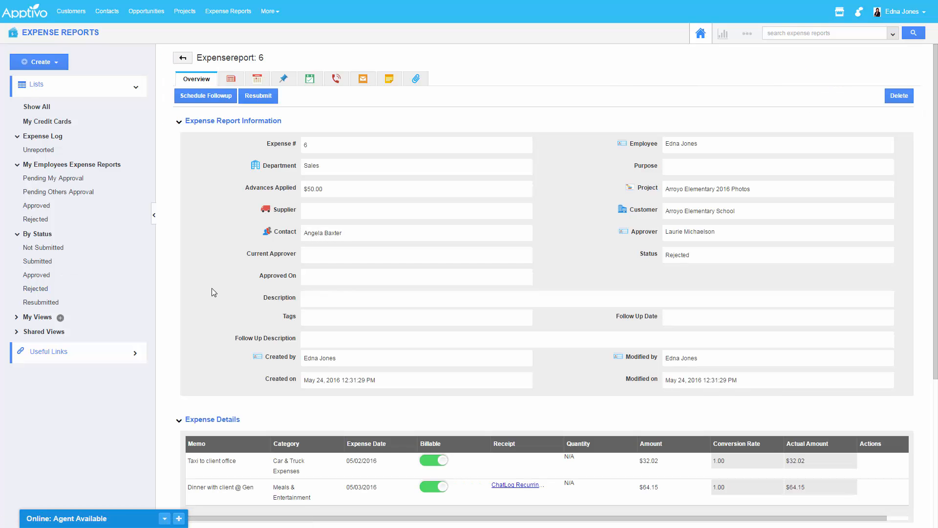
scroll(367, 396, "down", 3)
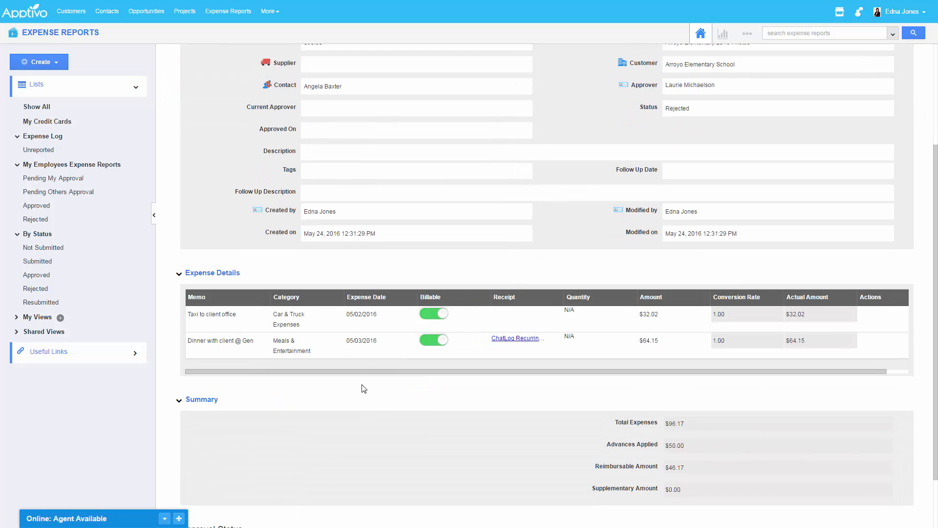
left_click(366, 341)
left_click(895, 458)
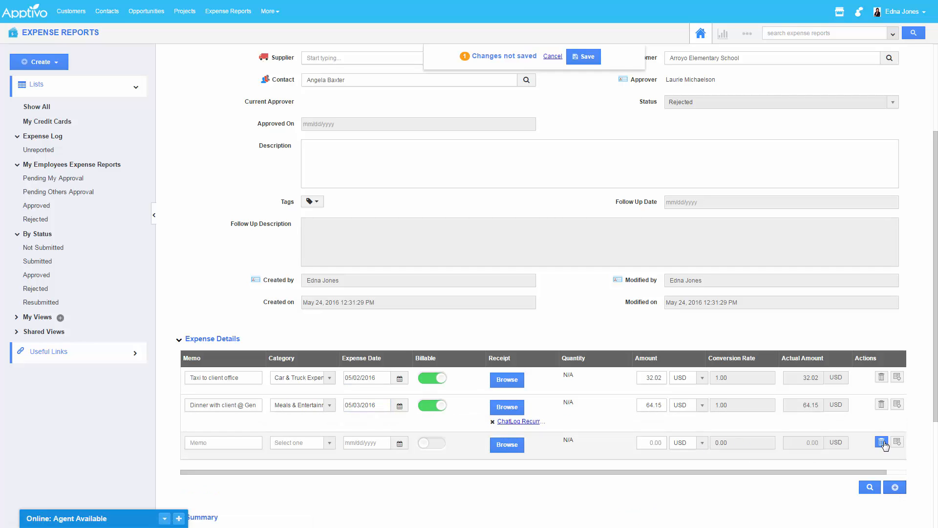
left_click(883, 443)
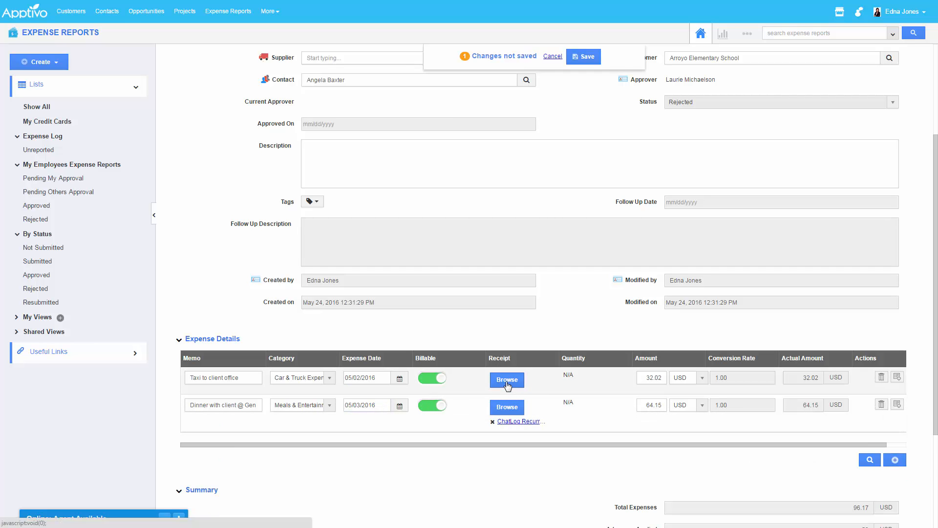
- Save expense report 6 and resubmit it for approval
scroll(507, 386, "up", 3)
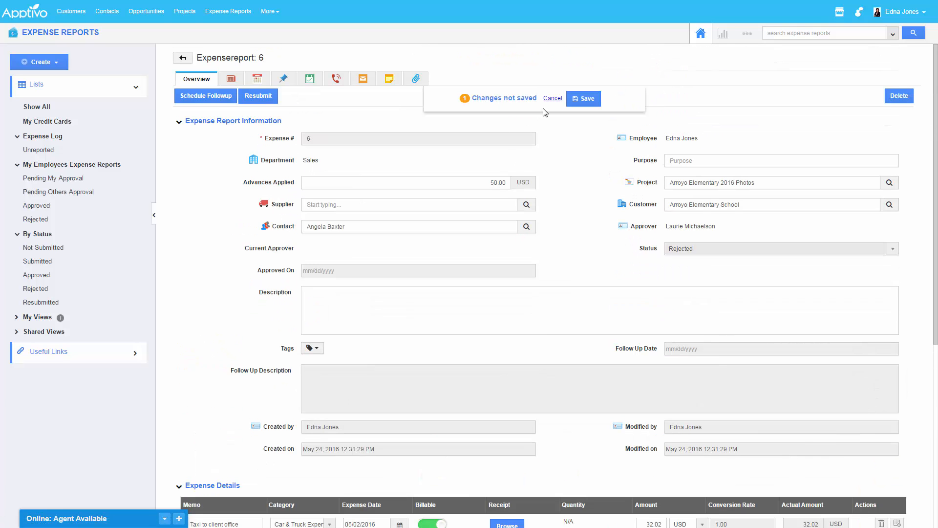
left_click(572, 106)
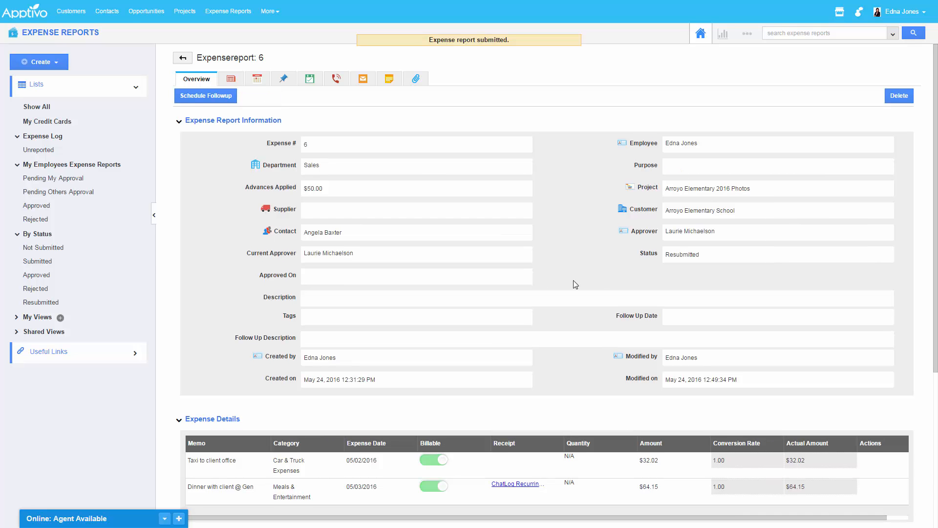
scroll(576, 284, "down", 5)
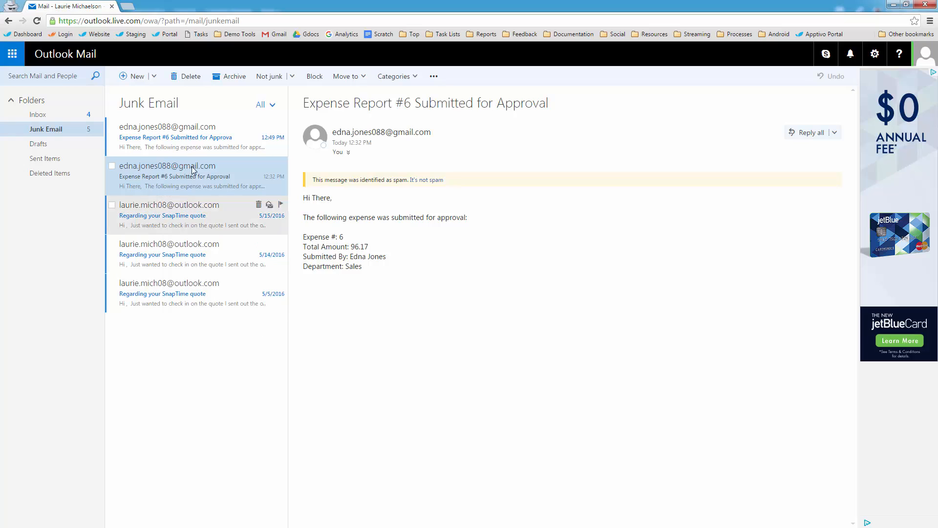
- In Outlook Mail, open the newest Expense Report #6 Submitted for Approval email, and approve the resubmitted report in the approver's Apptivo account
left_click(229, 139)
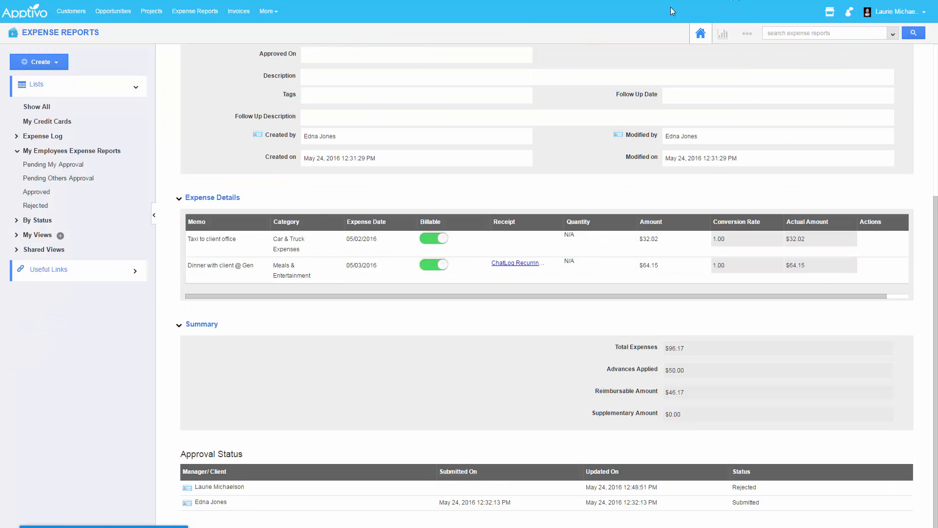
scroll(514, 359, "up", 5)
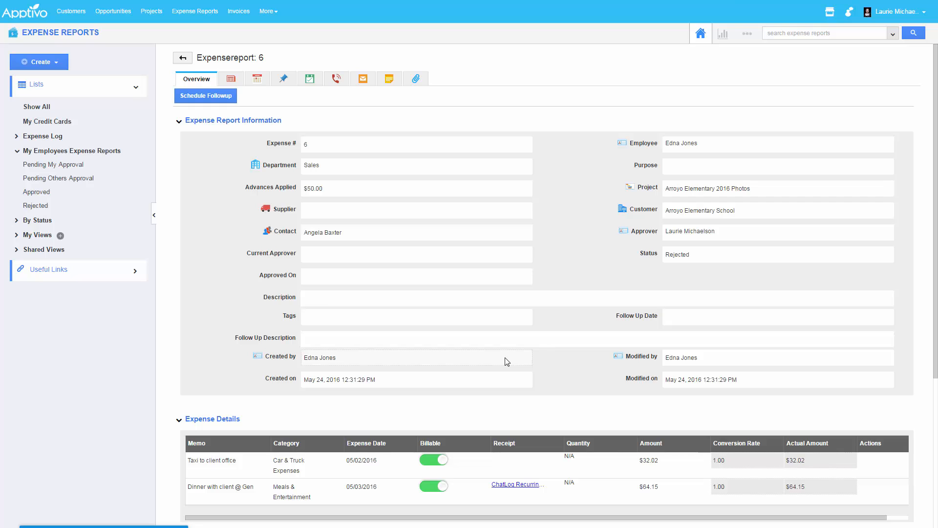
left_click(49, 165)
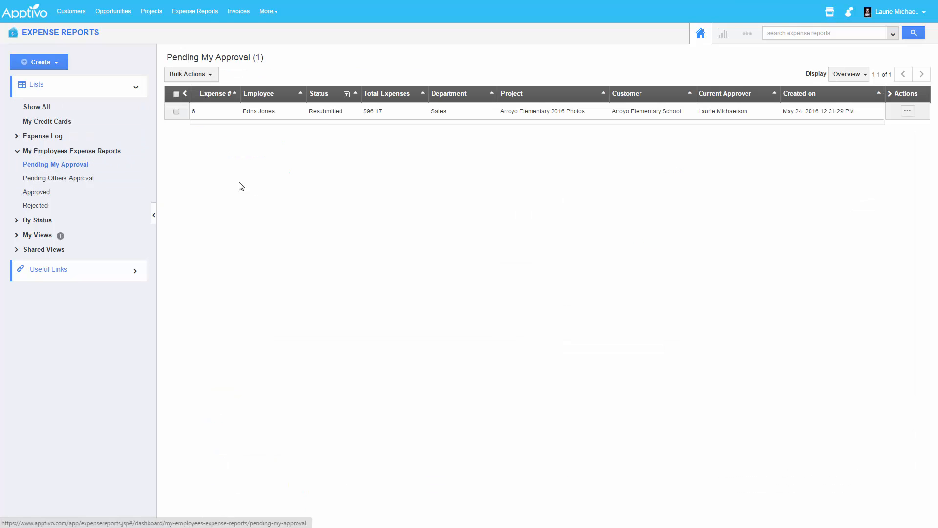
left_click(908, 112)
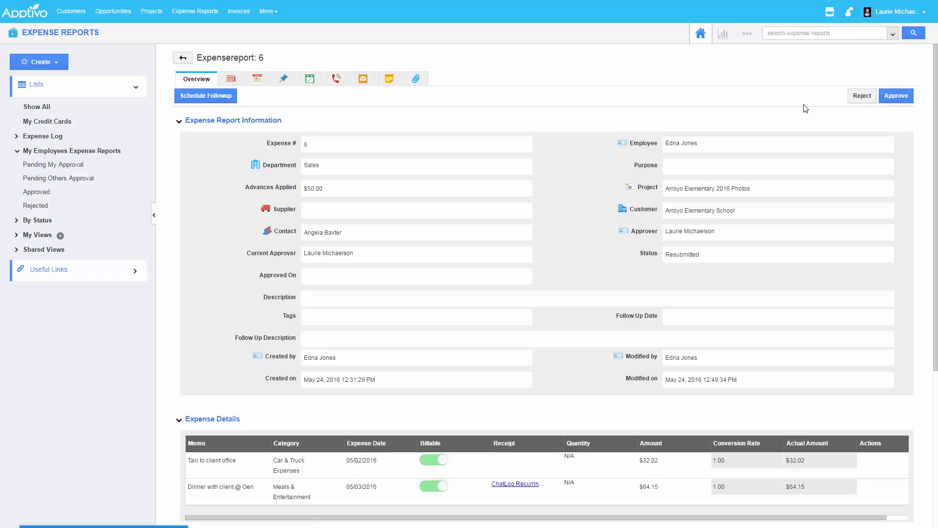
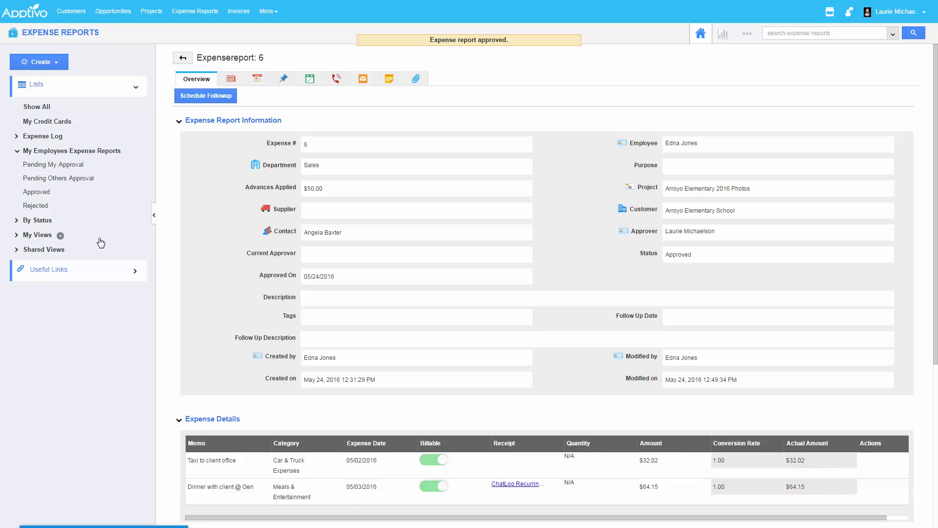
- Examine the approved expense report's information, expense details, summary and Approval Status history
scroll(439, 252, "down", 4)
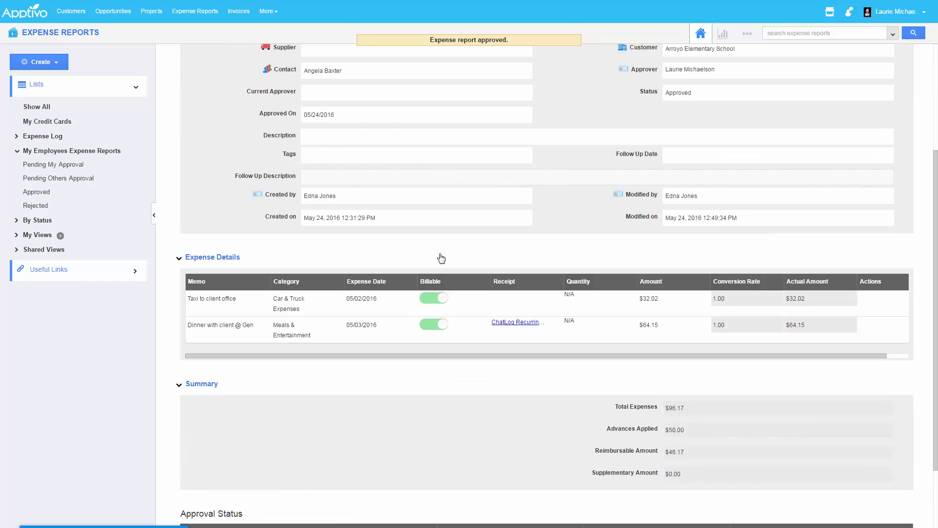
scroll(587, 272, "up", 3)
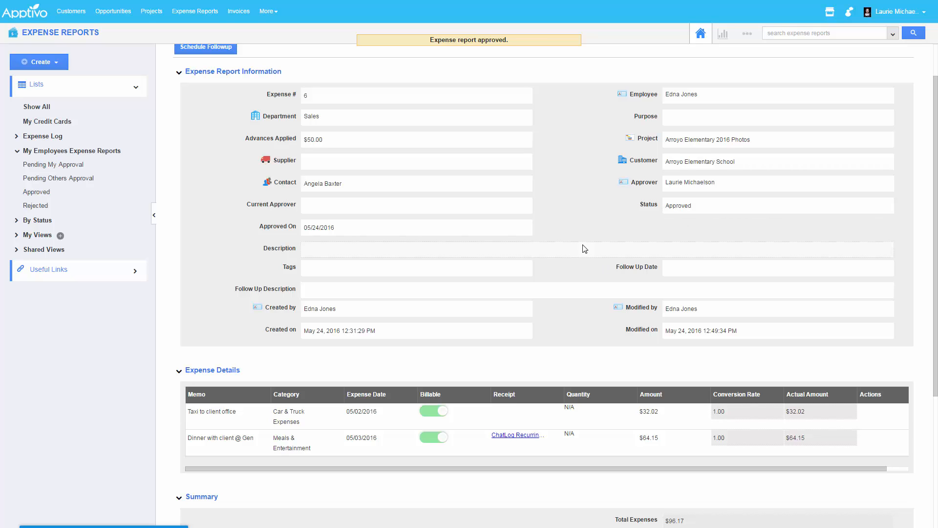
scroll(585, 249, "down", 4)
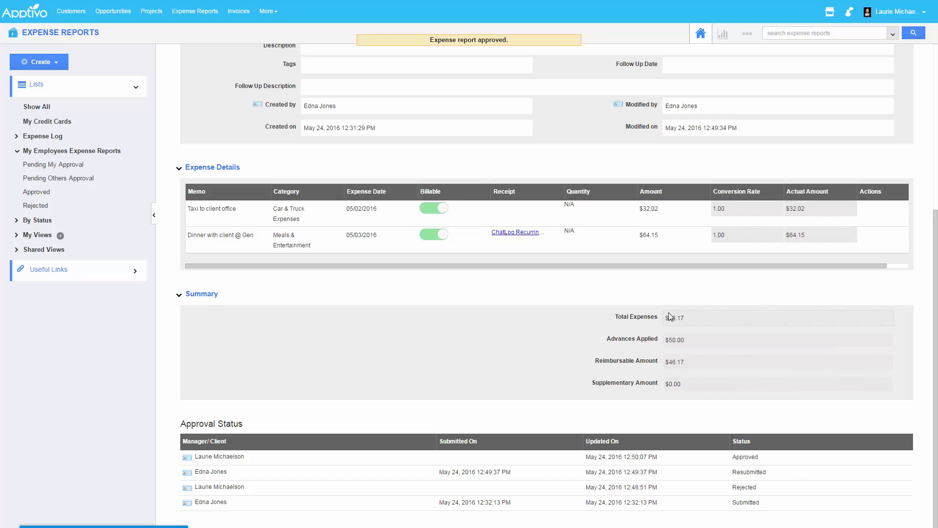
scroll(655, 371, "up", 1)
scroll(657, 375, "up", 5)
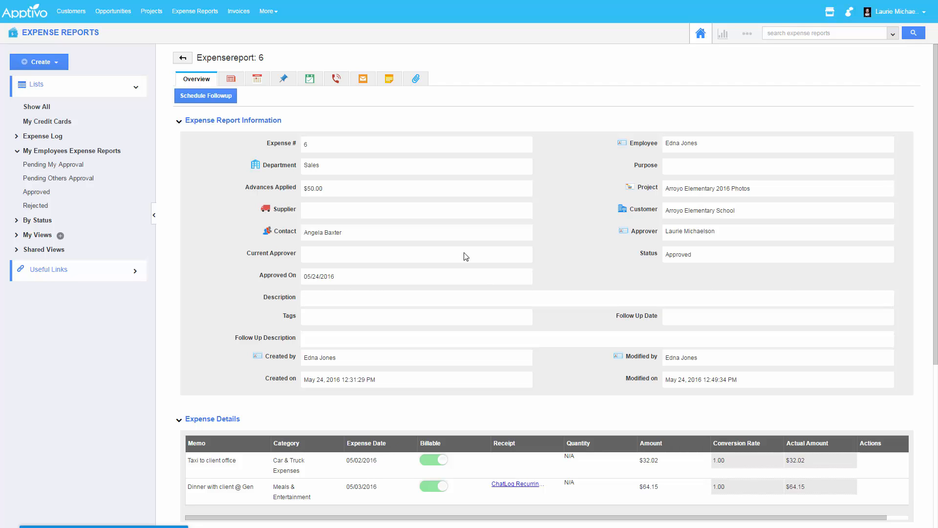
- Open the Expense Reports accounting rules in the app settings and edit the Post Expense On Approval rule
left_click(747, 34)
left_click(740, 66)
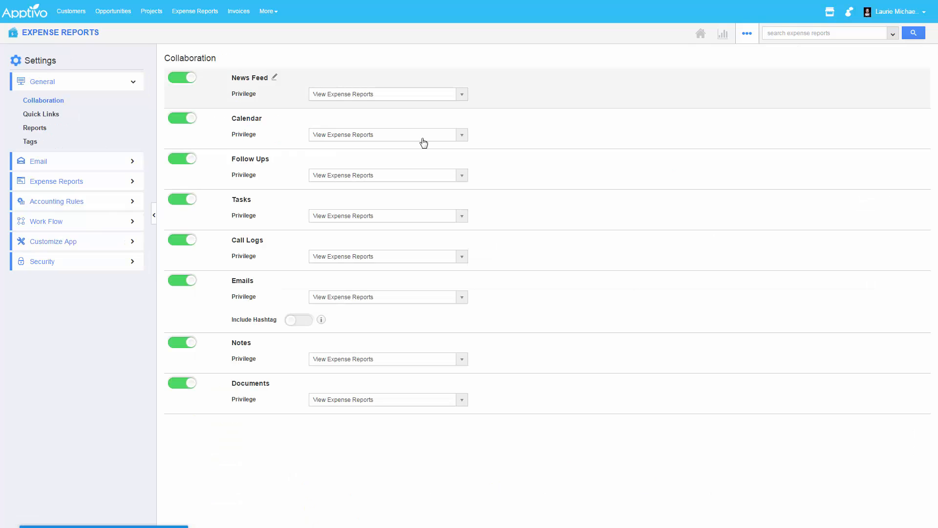
left_click(84, 203)
left_click(42, 226)
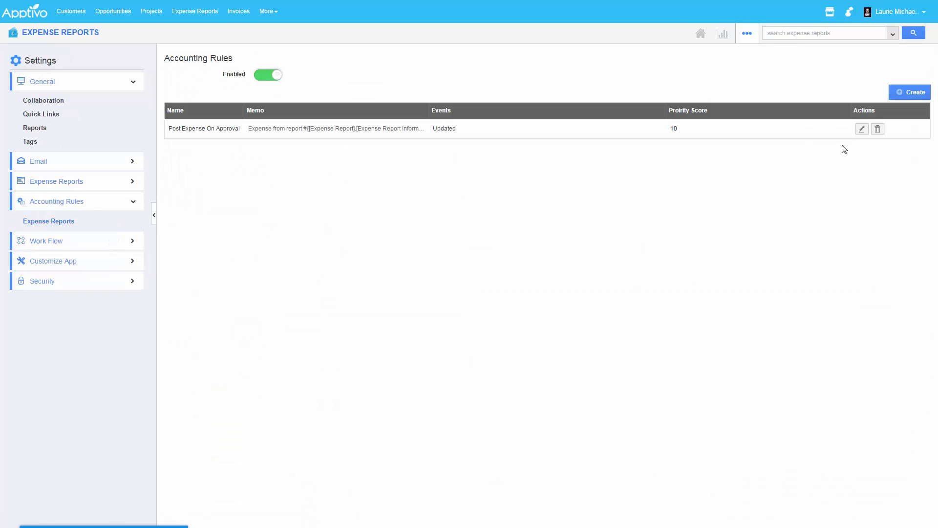
left_click(862, 130)
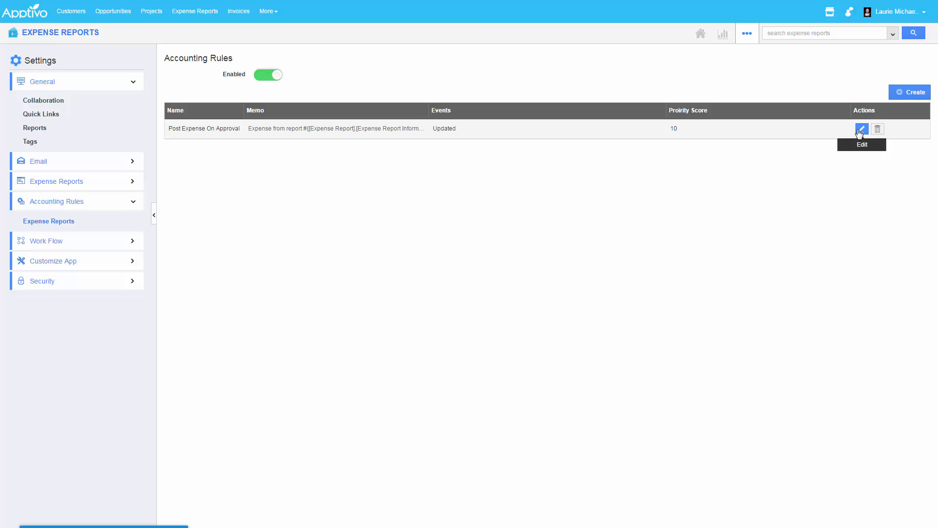
left_click(860, 131)
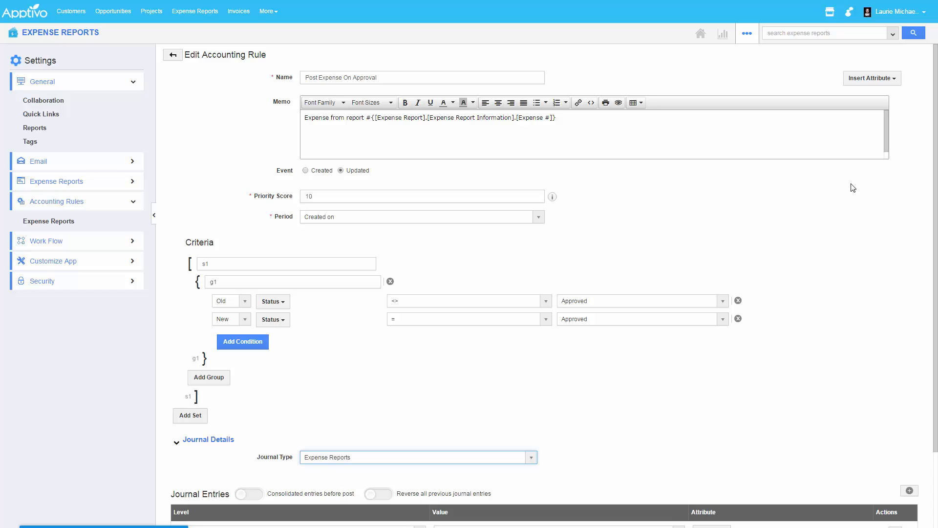
- Examine the rule's memo, Period options, criteria and journal entries, keeping the period at Created on, and return to the Accounting Rules list
left_click(585, 121)
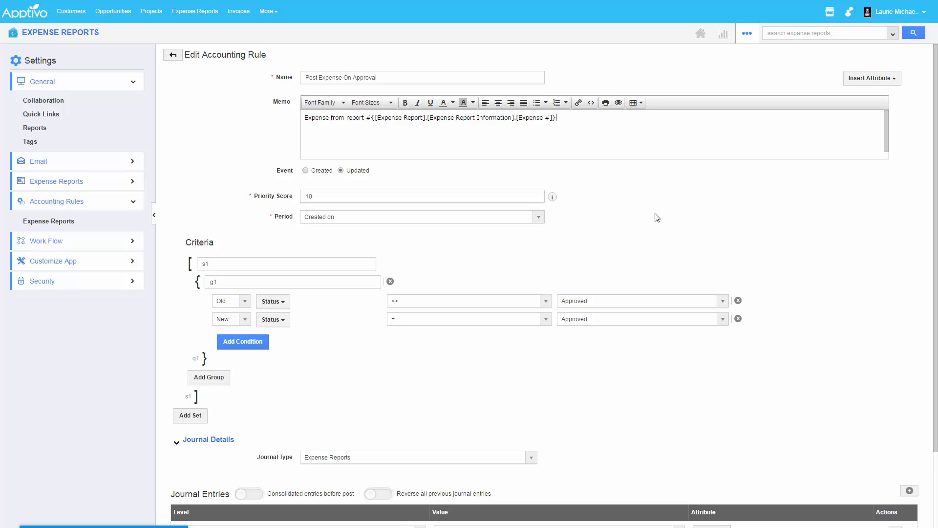
scroll(674, 175, "down", 1)
scroll(673, 175, "down", 1)
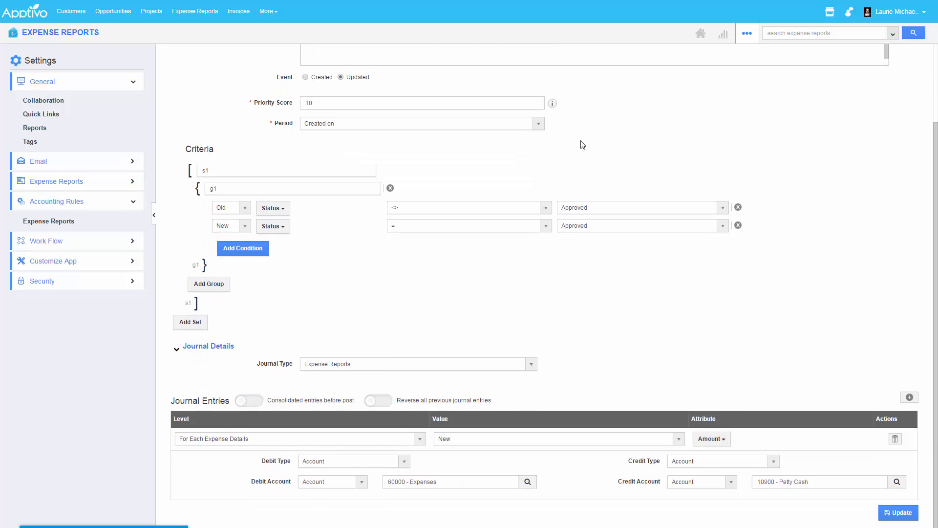
left_click(401, 128)
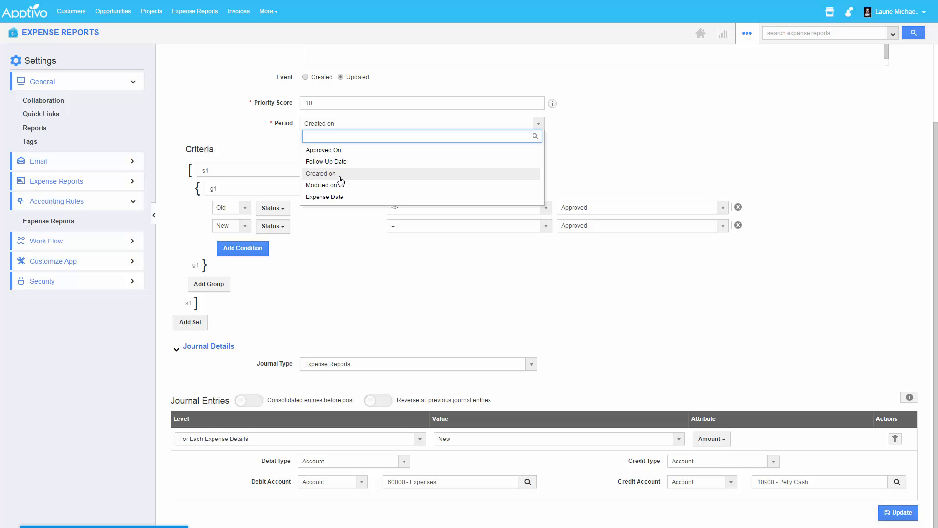
left_click(360, 174)
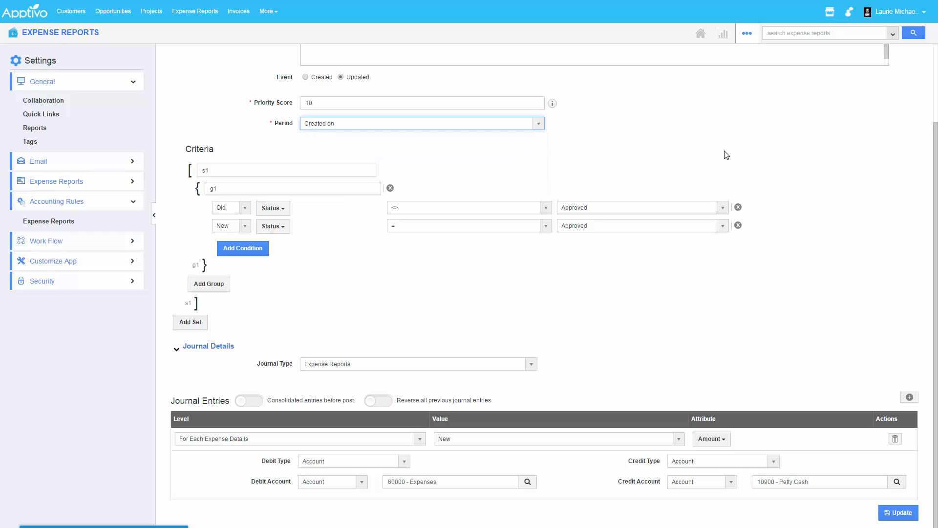
left_click(703, 172)
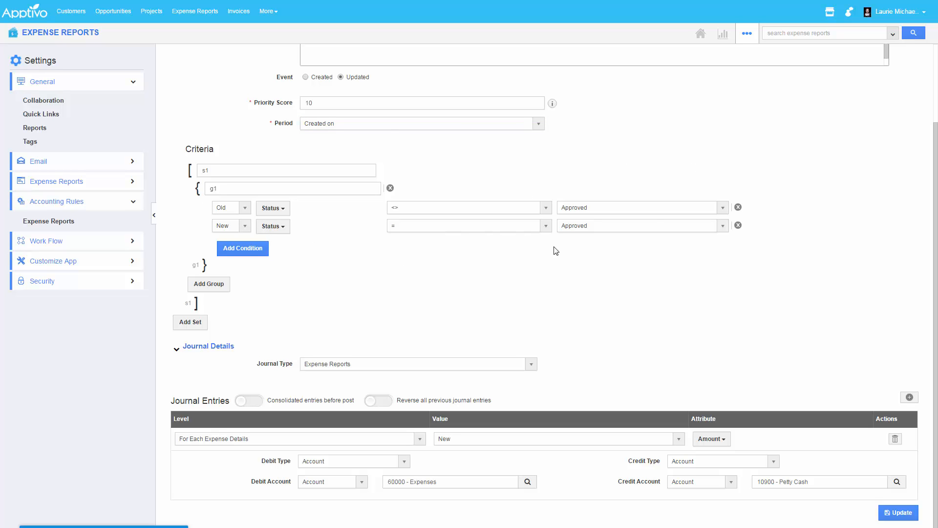
scroll(556, 251, "up", 2)
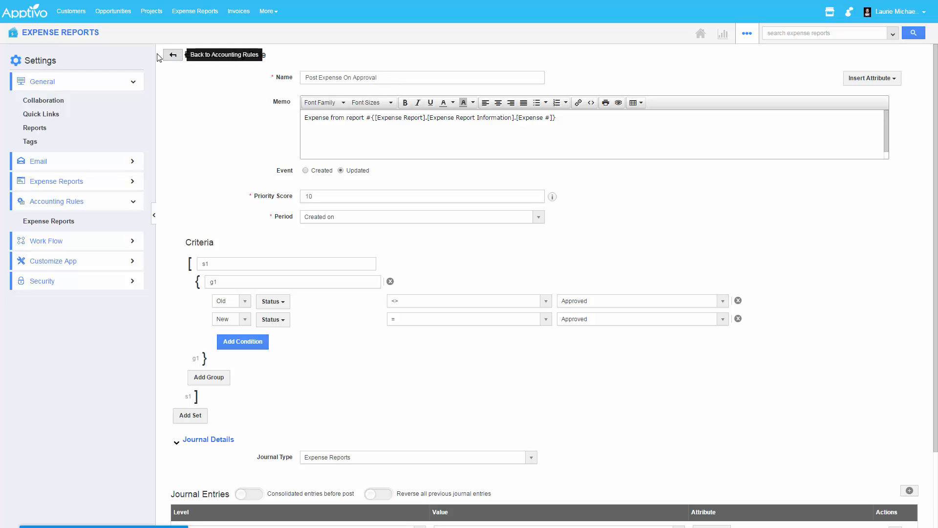
left_click(173, 55)
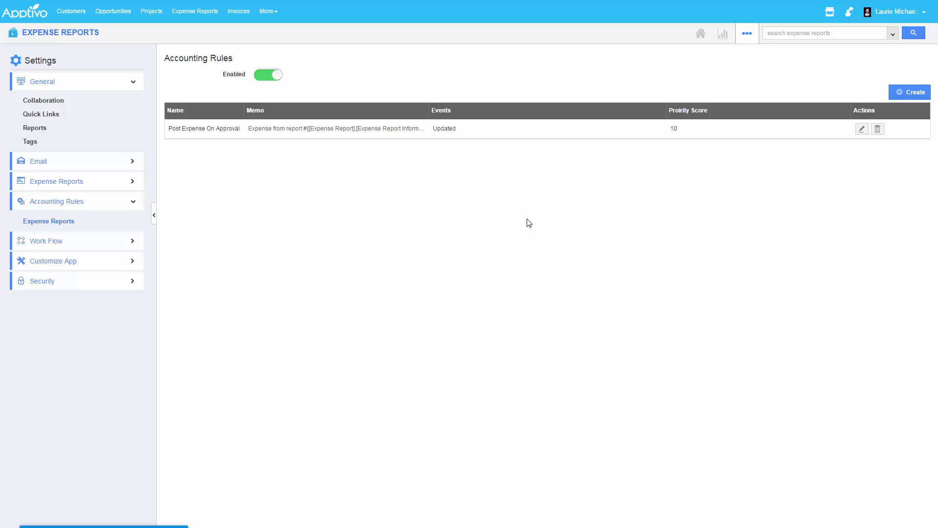
- Reopen the Post Expense On Approval rule and examine its Old and New status conditions, their operators and the journal entry accounts
left_click(863, 128)
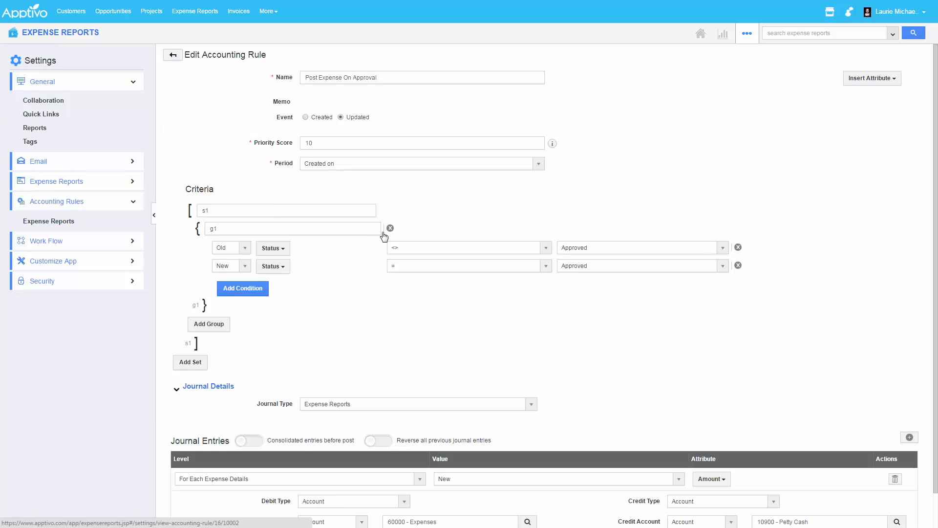
scroll(493, 247, "down", 2)
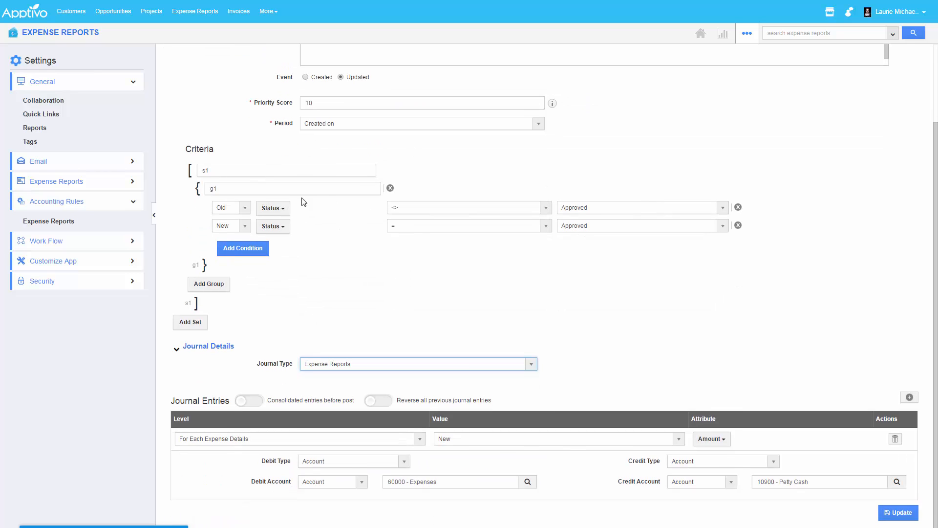
scroll(239, 280, "up", 1)
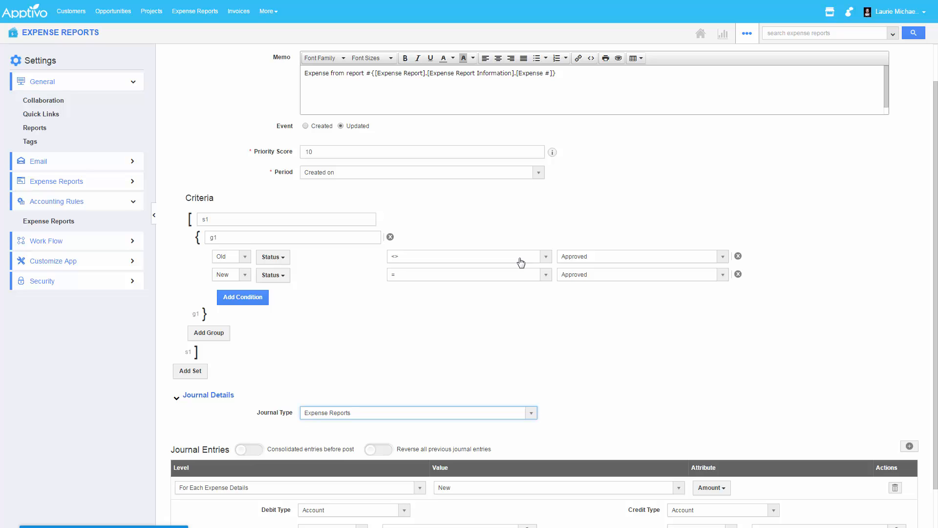
left_click(237, 263)
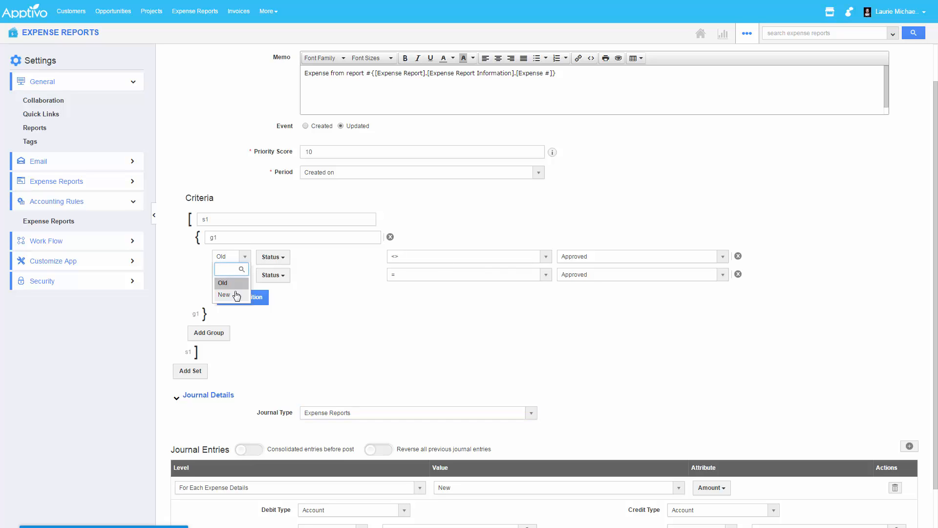
left_click(329, 319)
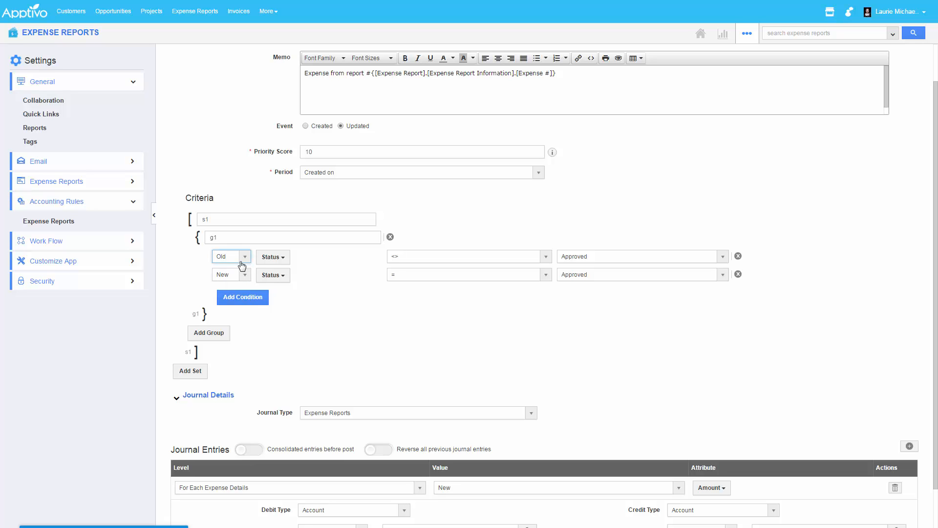
left_click(399, 257)
left_click(420, 295)
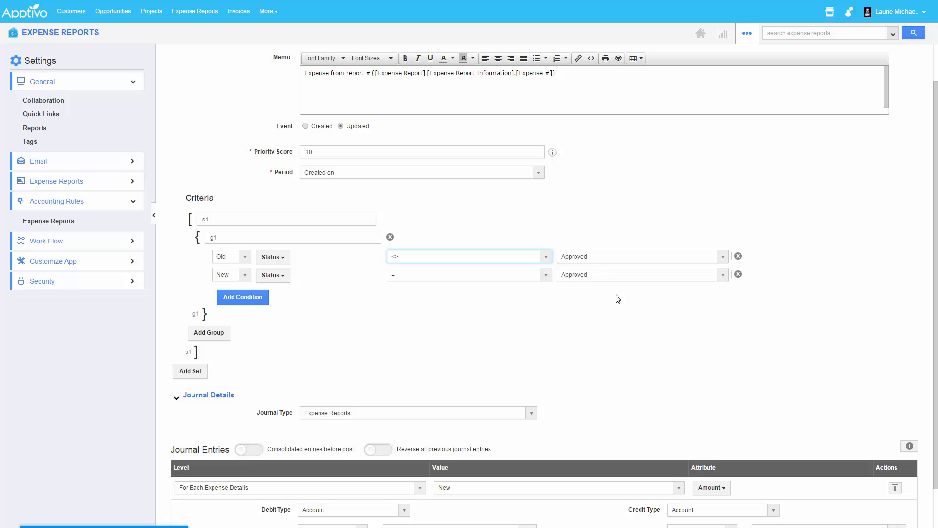
scroll(599, 323, "down", 1)
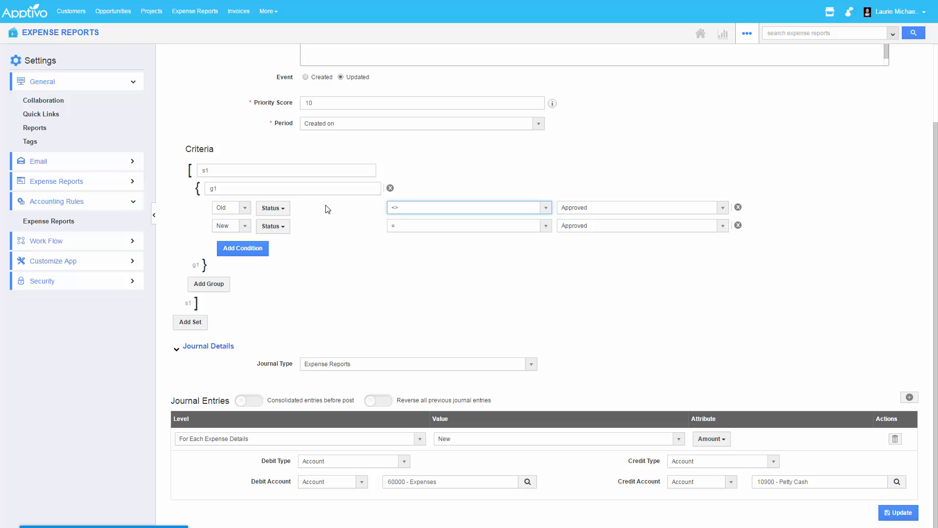
left_click(594, 326)
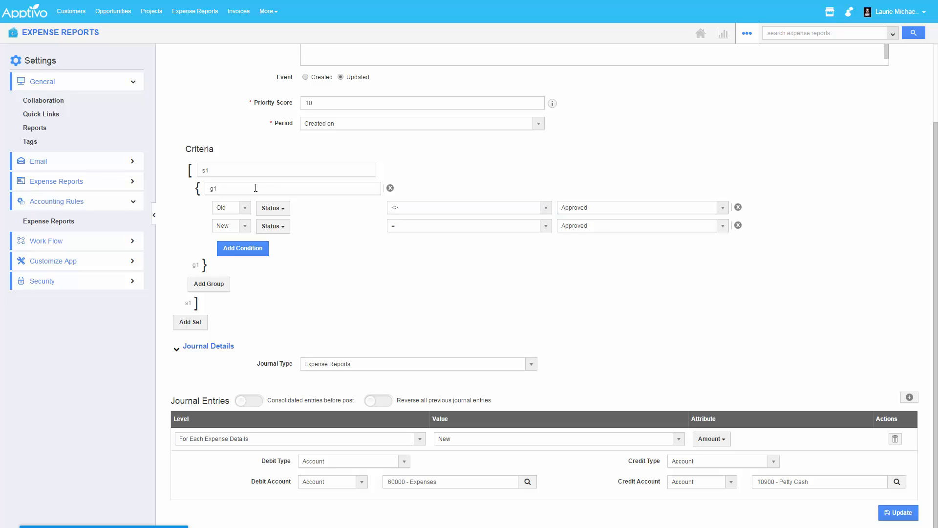
- Examine the rule's Journal Type options and reselect For Each Expense Details as the journal entry's level
left_click(355, 366)
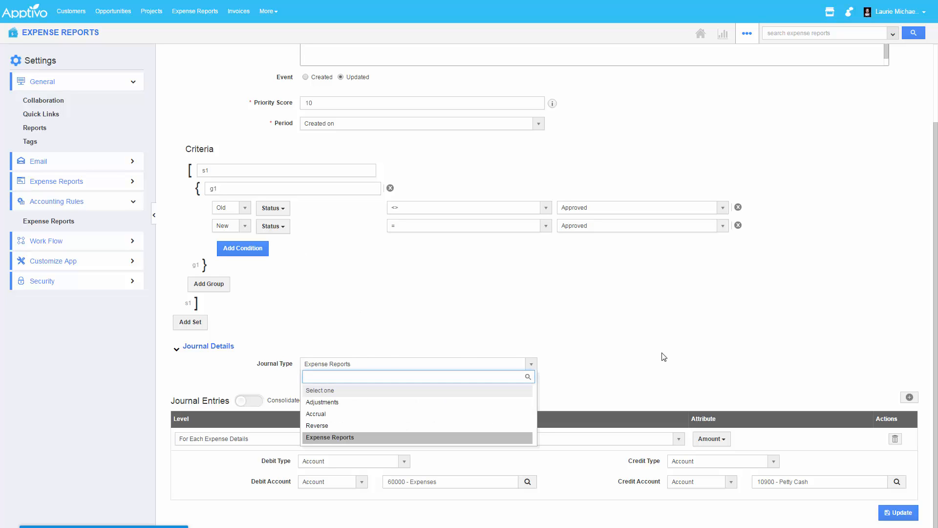
left_click(469, 366)
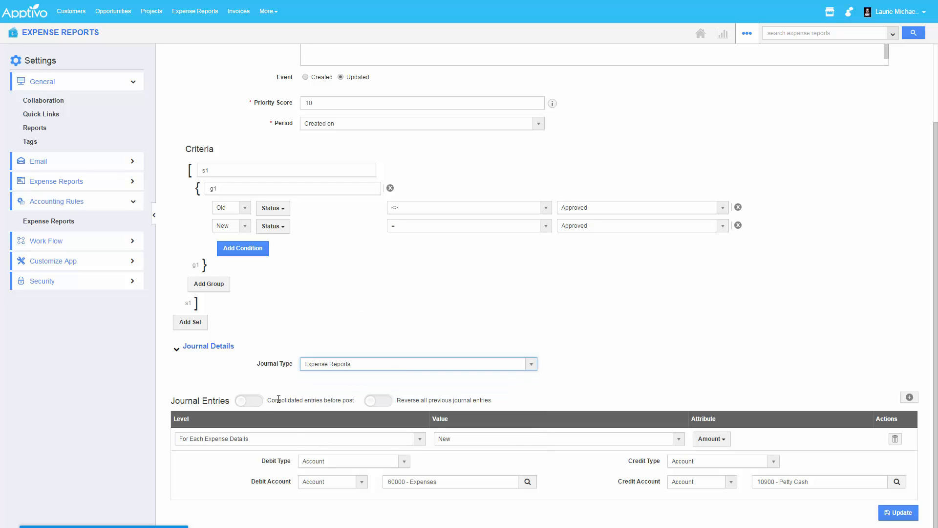
left_click(250, 439)
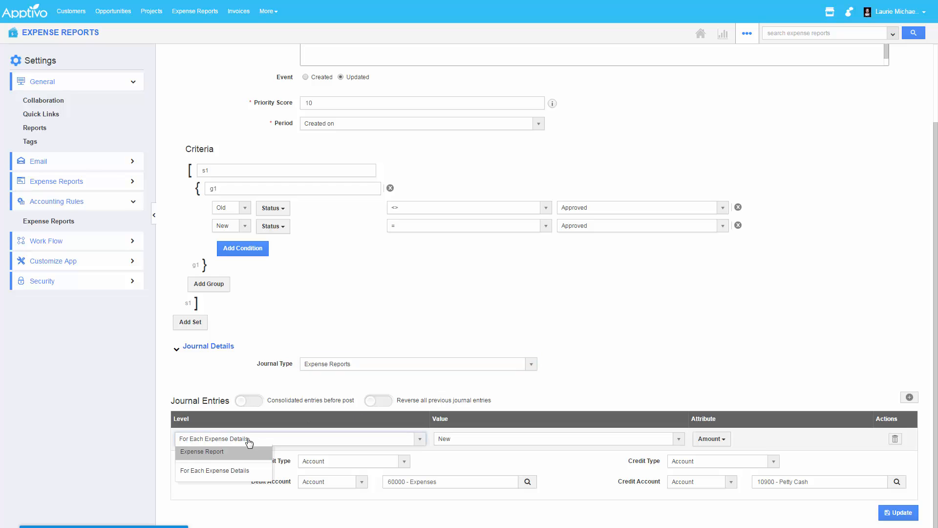
left_click(219, 472)
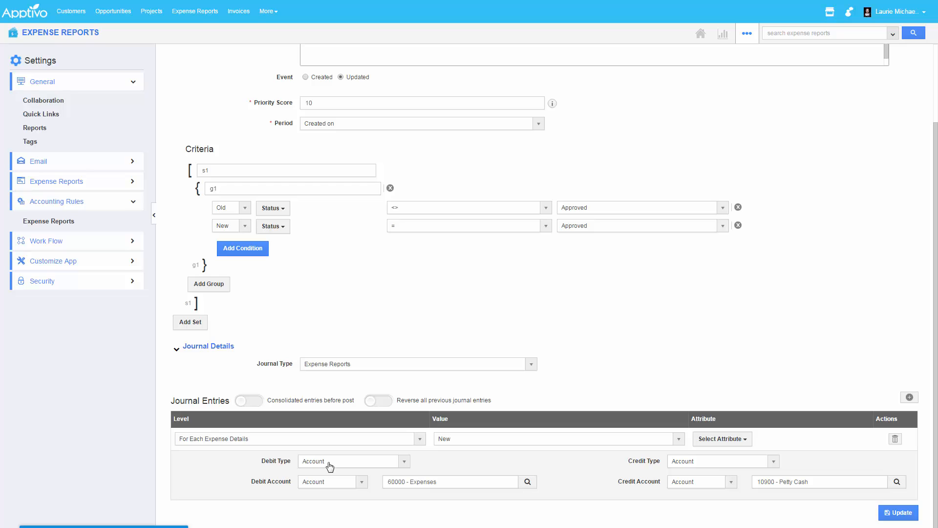
left_click(284, 442)
left_click(223, 471)
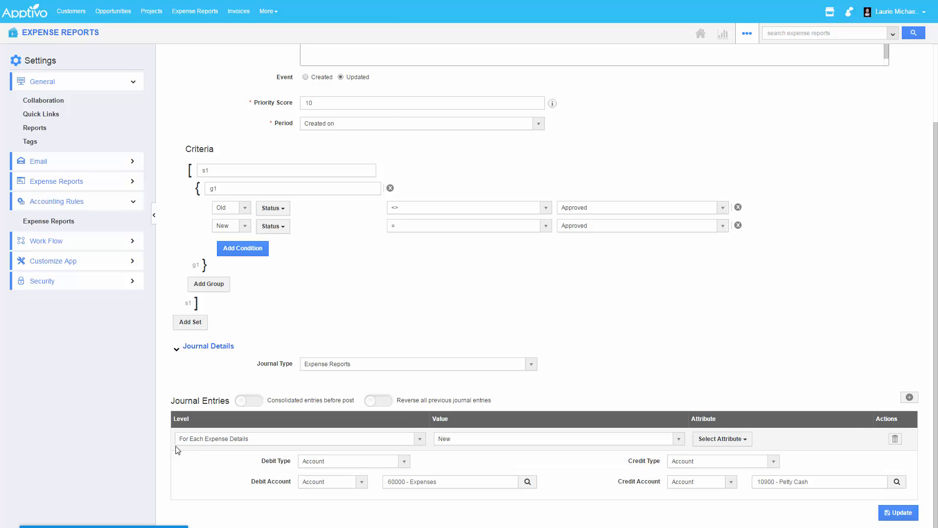
- Set the journal entry's level to Expense Report and its attribute to Total Expenses from the Summary attributes
left_click(289, 442)
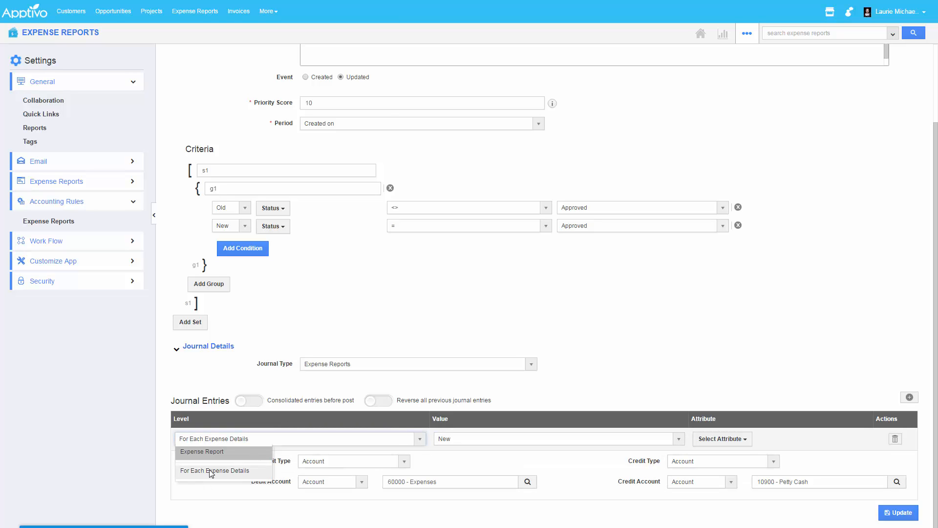
left_click(210, 452)
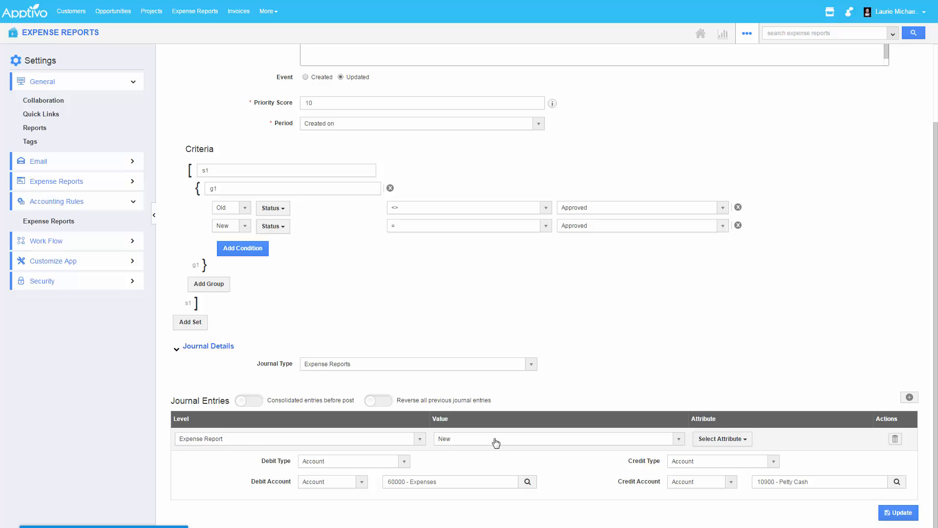
left_click(718, 438)
mouse_move(713, 454)
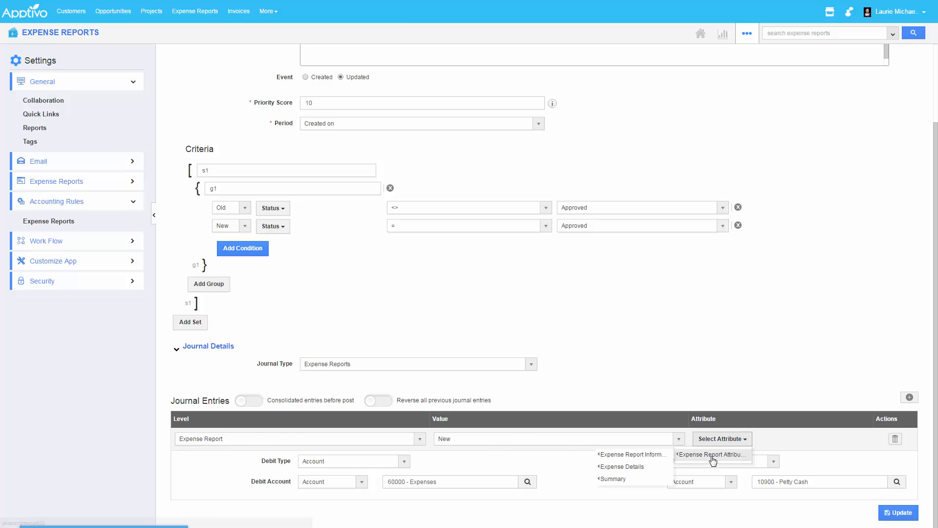
mouse_move(622, 479)
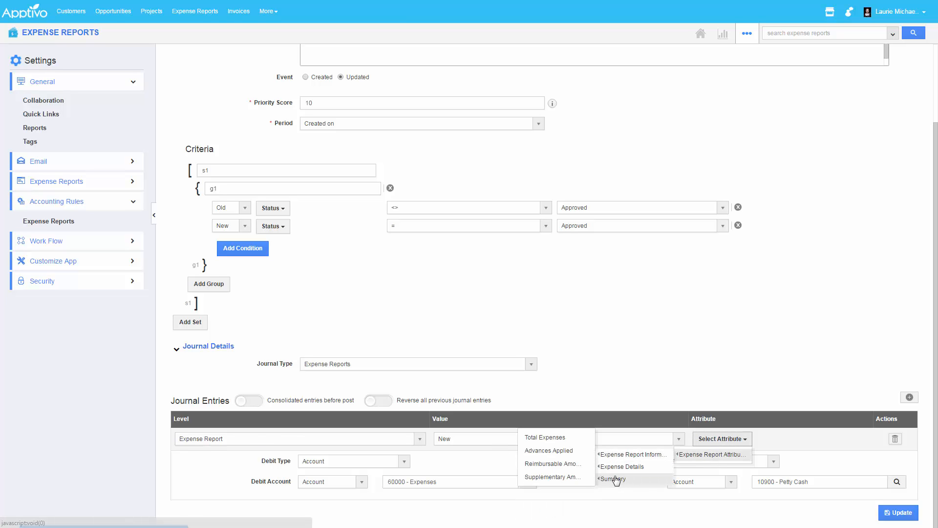
left_click(548, 437)
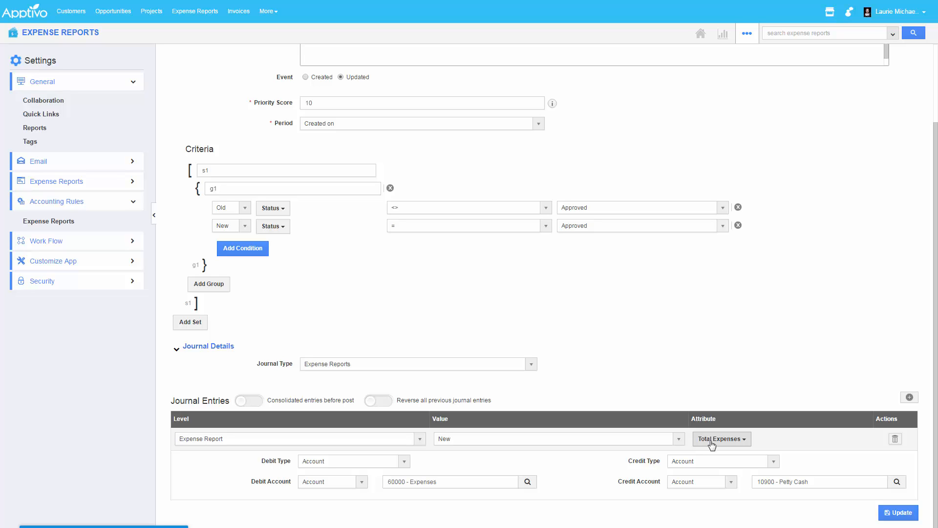
- Add a second journal entry, look through its level, value and attribute choices, and delete that entry
left_click(910, 398)
scroll(562, 350, "down", 2)
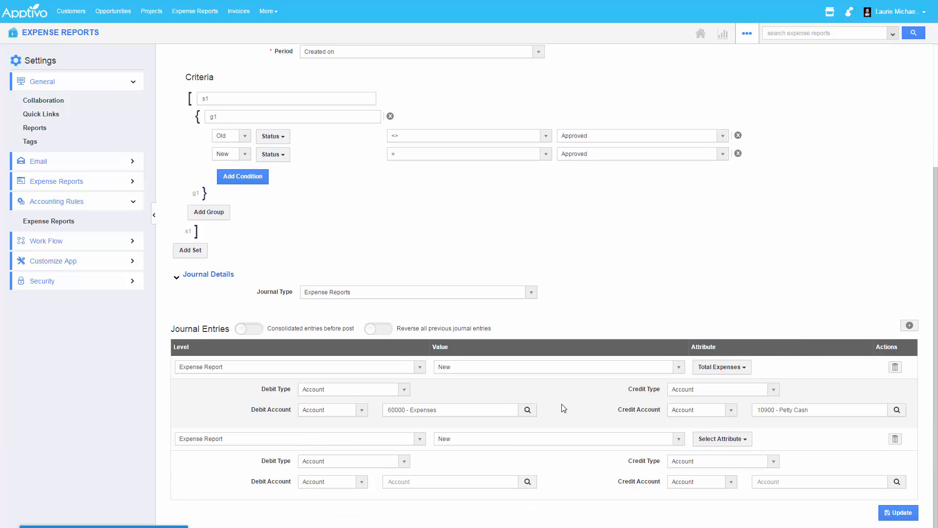
left_click(268, 440)
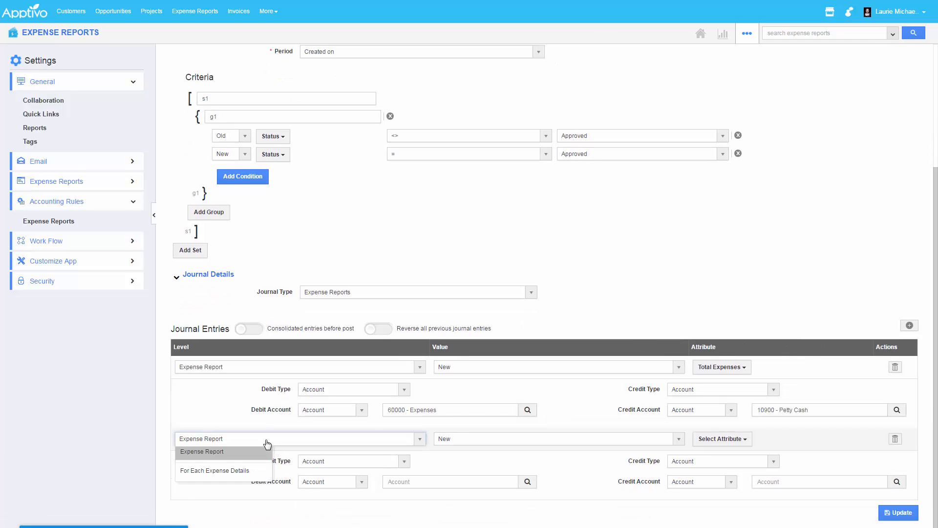
left_click(454, 439)
left_click(718, 439)
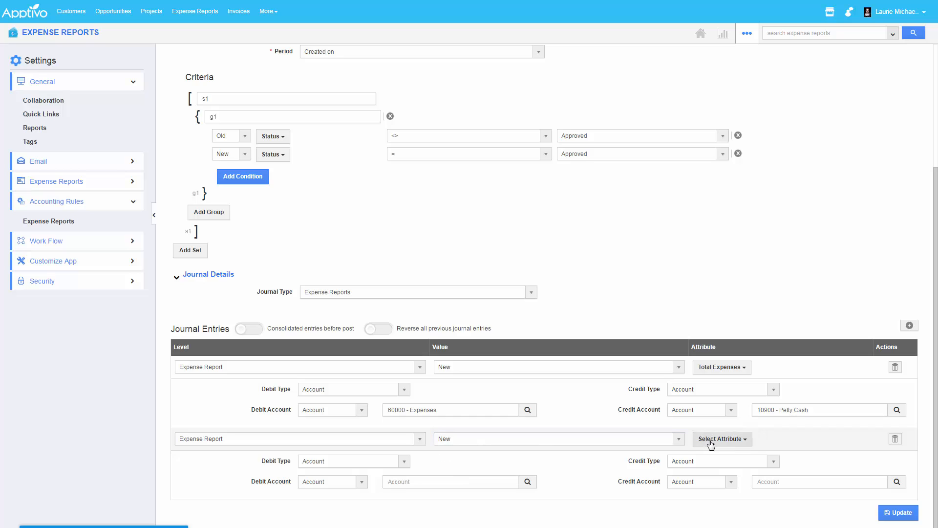
left_click(713, 439)
mouse_move(705, 457)
left_click(614, 481)
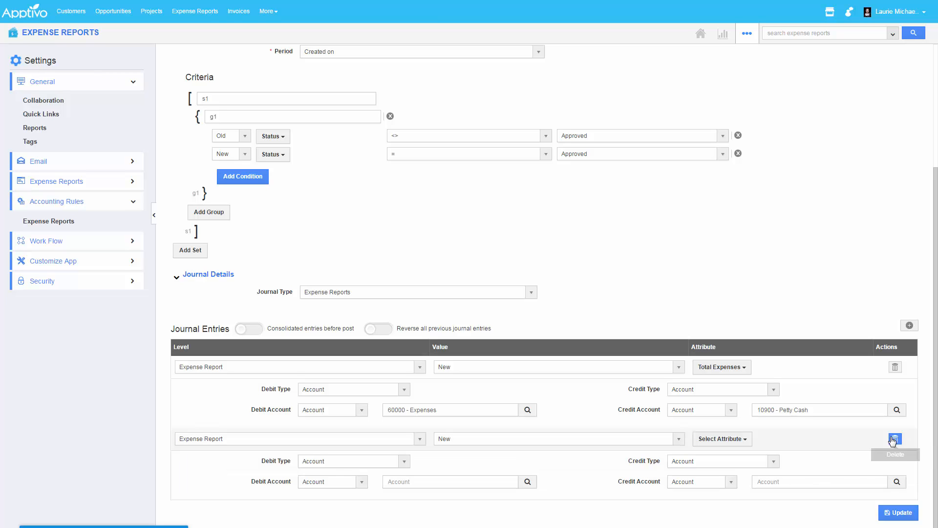
left_click(896, 439)
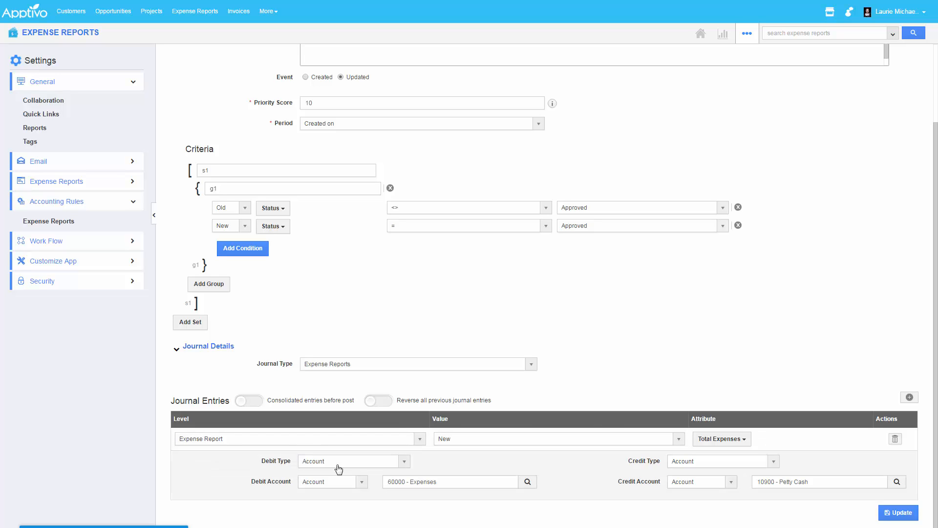
- Examine the accounts available for the journal entry's debit side and the Account or Attribute choice for Debit Account
triple_click(430, 483)
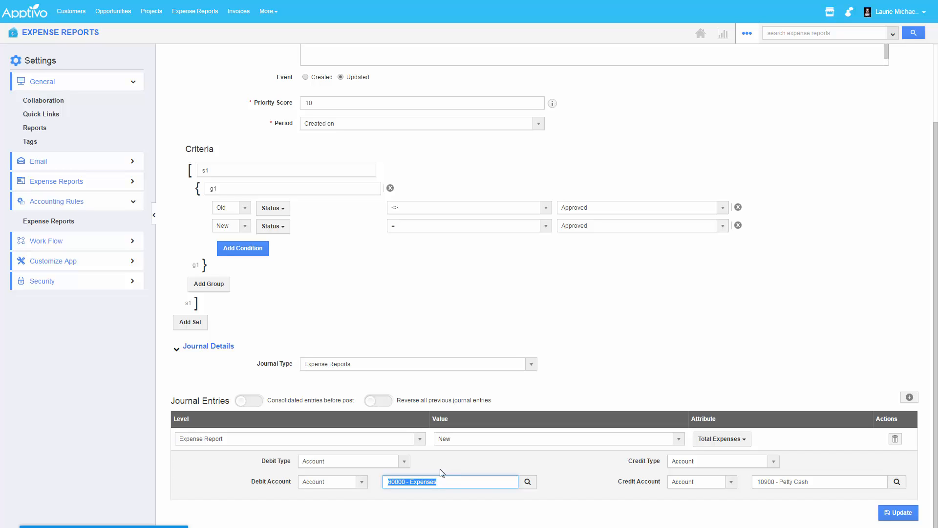
left_click(525, 485)
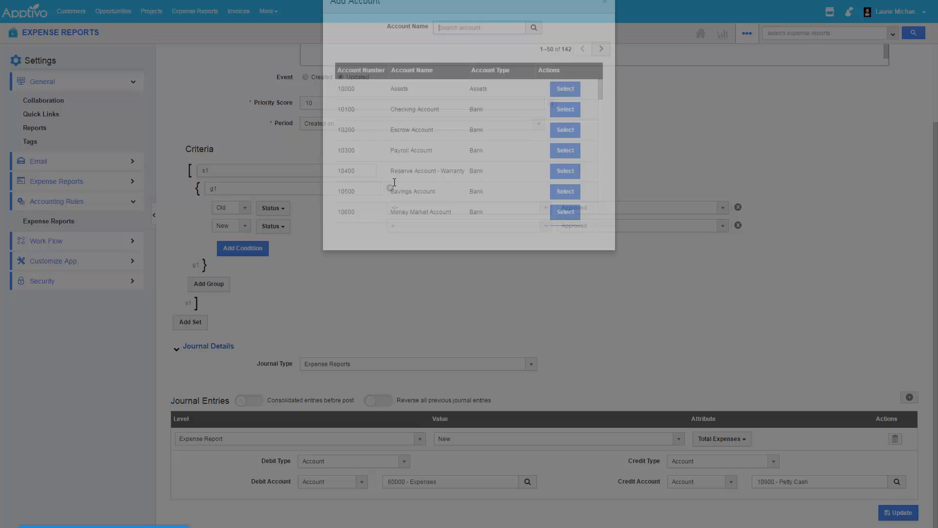
scroll(558, 182, "down", 10)
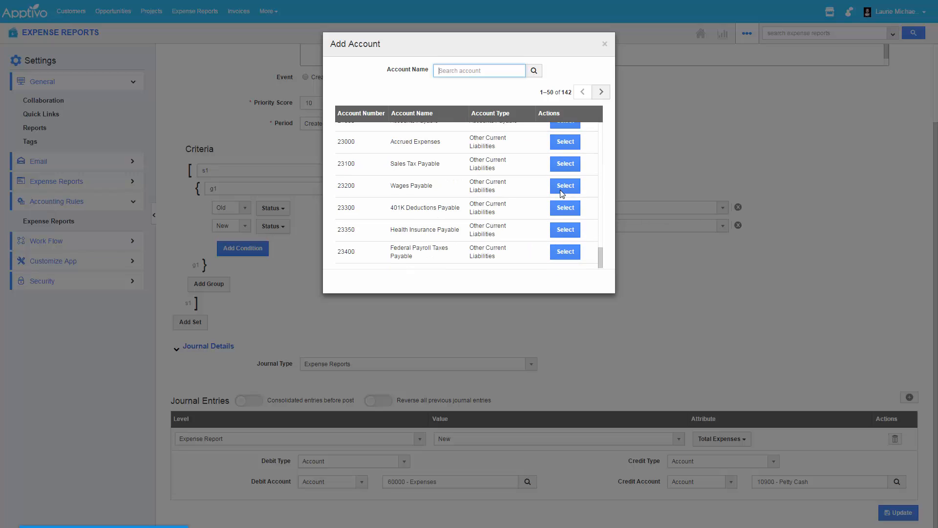
left_click(604, 47)
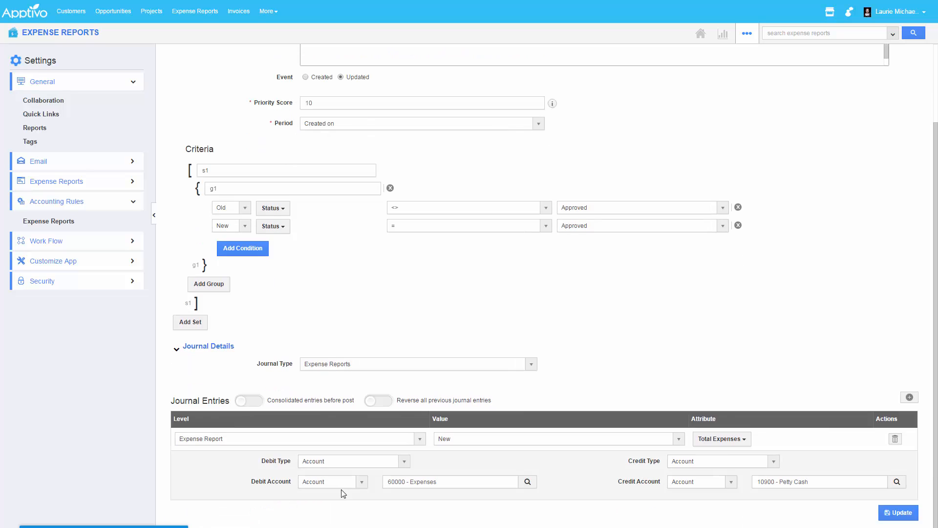
left_click(342, 484)
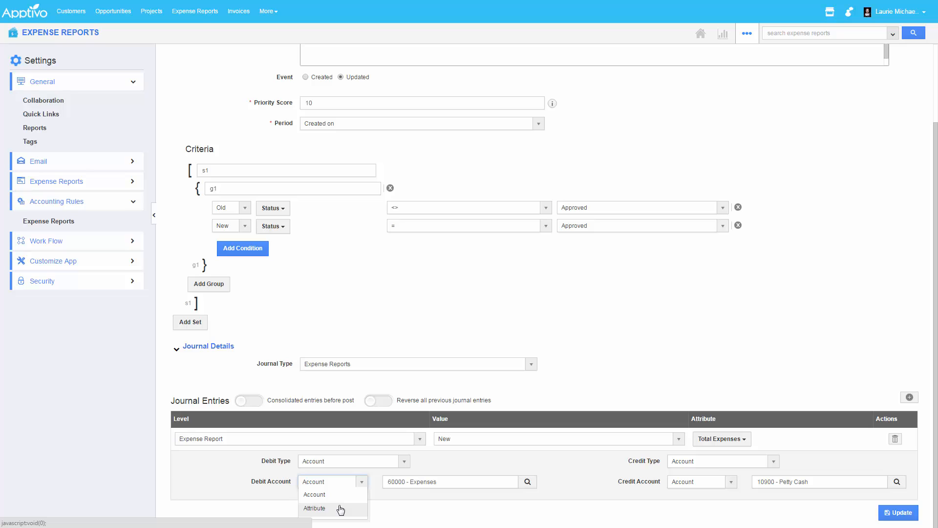
left_click(591, 464)
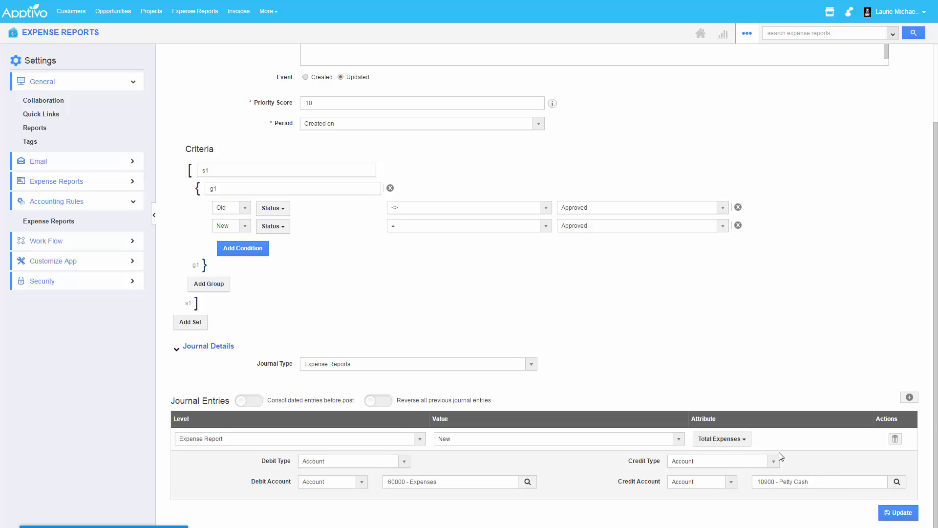
- Open a new QuickBooks Desktop (IIF) export and examine its Date and Status filter options
scroll(728, 345, "up", 2)
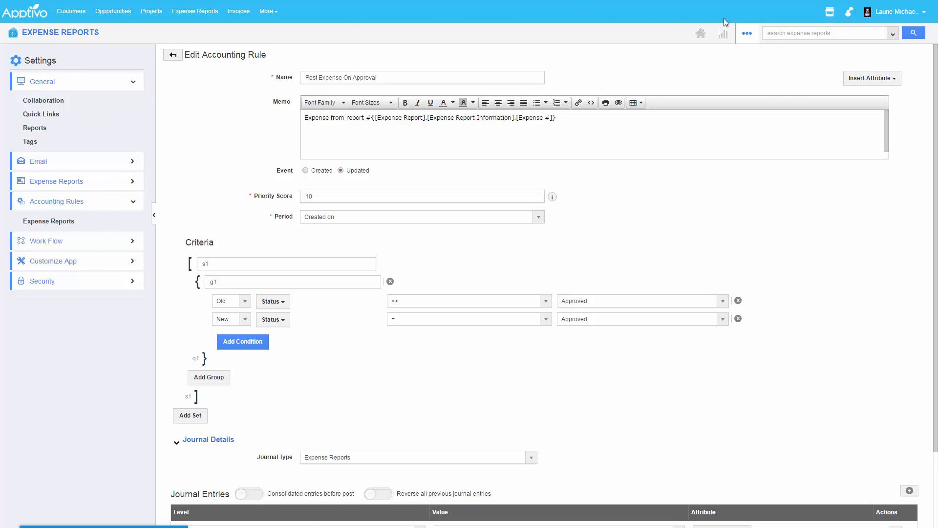
left_click(747, 36)
left_click(771, 97)
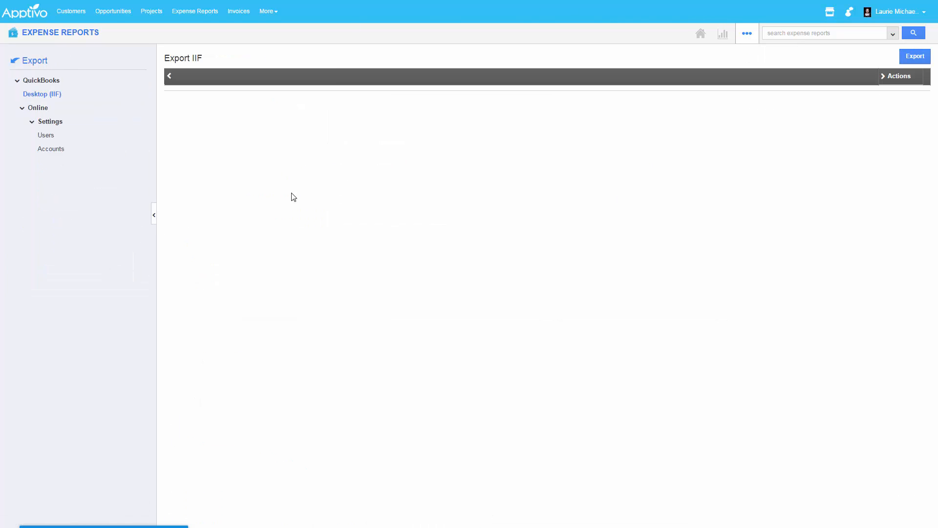
left_click(915, 57)
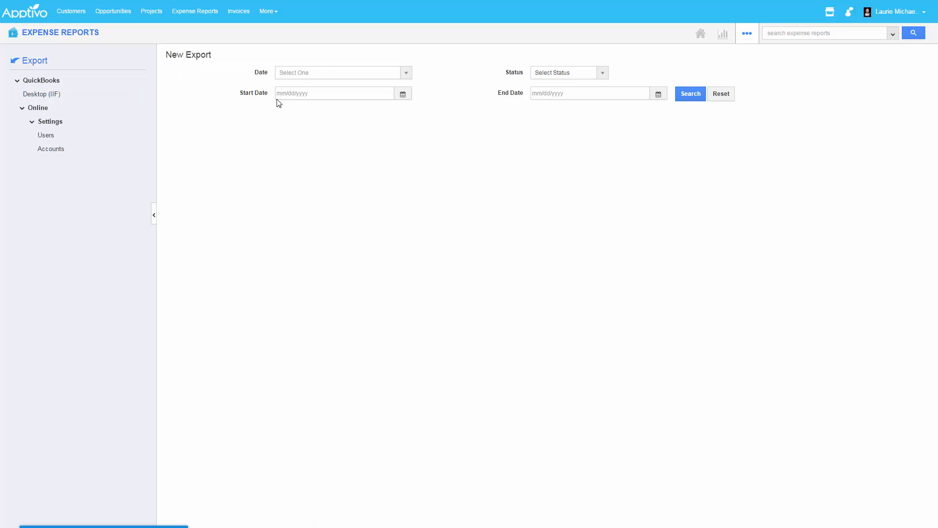
left_click(327, 79)
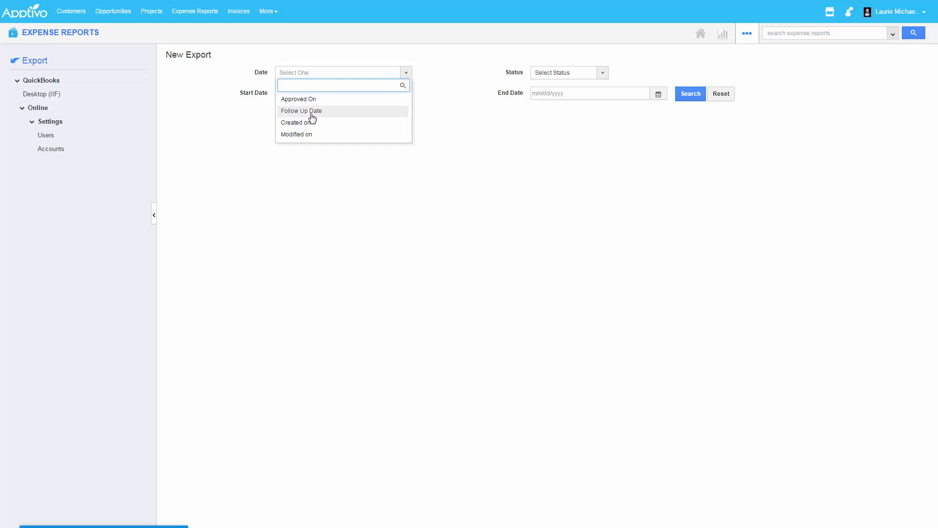
left_click(546, 120)
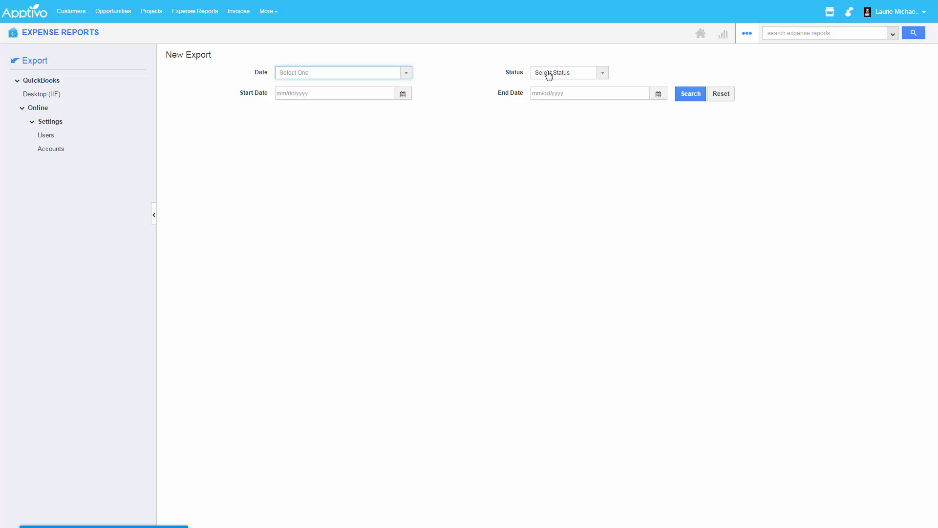
left_click(549, 75)
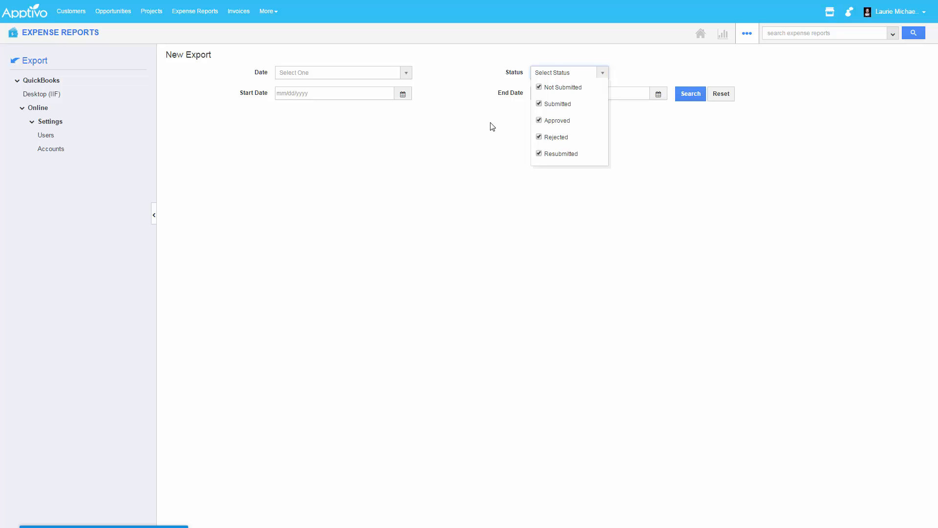
left_click(383, 190)
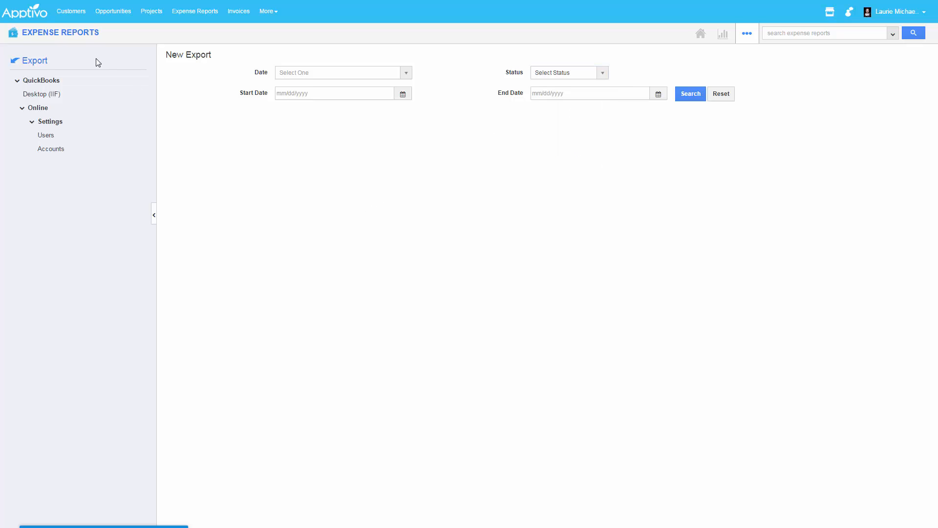
- Return to the expense reports list and open the Expense Reports app settings
left_click(58, 36)
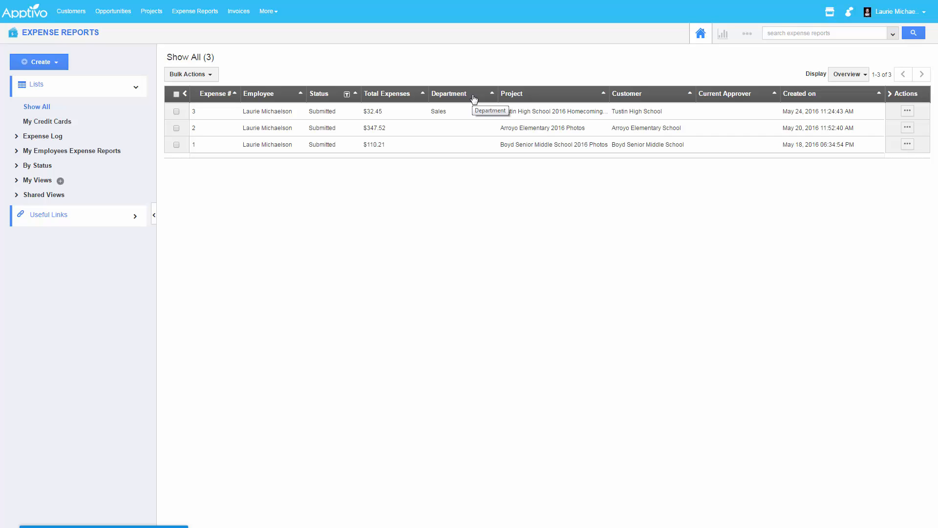
left_click(742, 38)
left_click(730, 64)
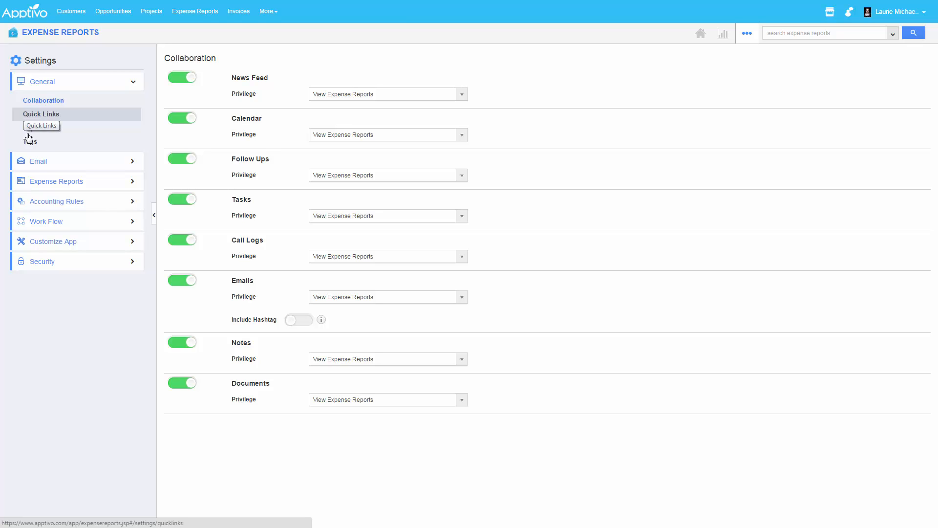
- Expand the Email, Expense Reports, Accounting Rules, Work Flow, Customize App and Security settings sections
left_click(32, 163)
left_click(51, 201)
left_click(55, 282)
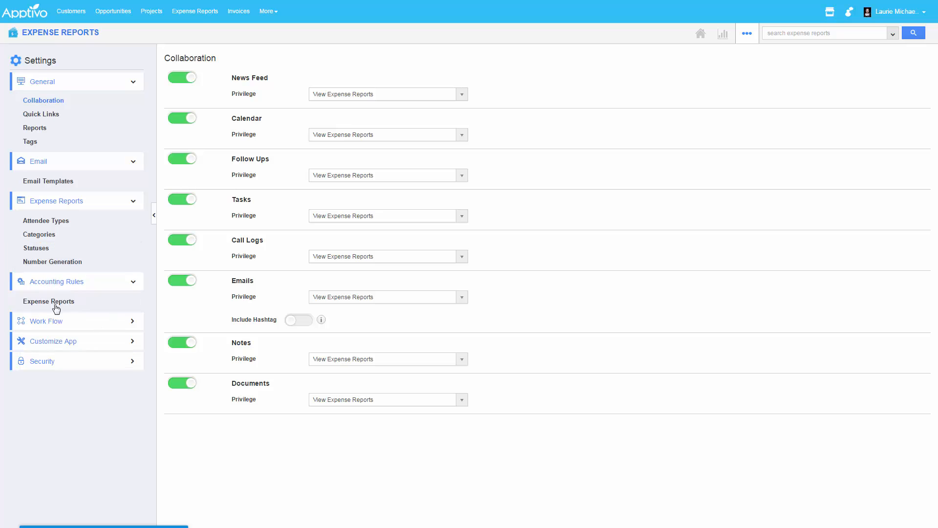
left_click(62, 323)
left_click(62, 361)
left_click(59, 424)
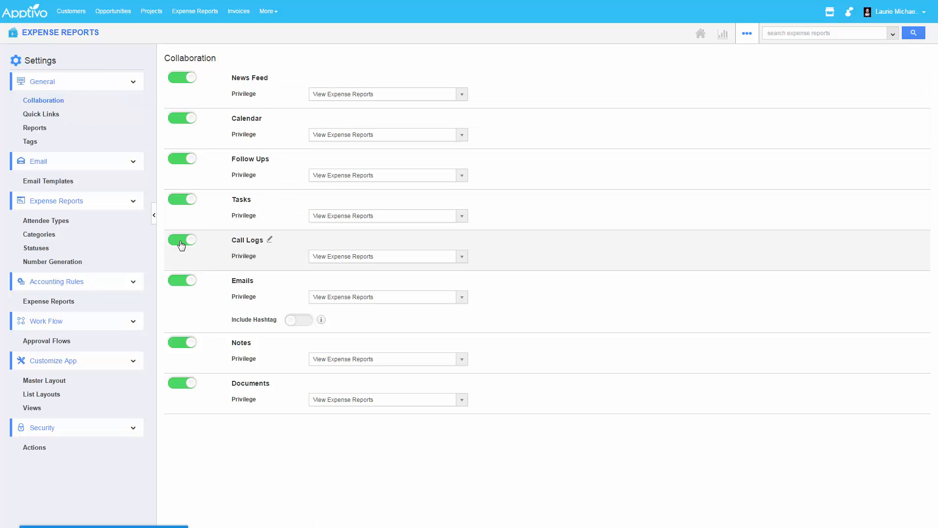
- Turn off Call Logs collaboration, and create a privilege named Email for the Emails feature
left_click(181, 242)
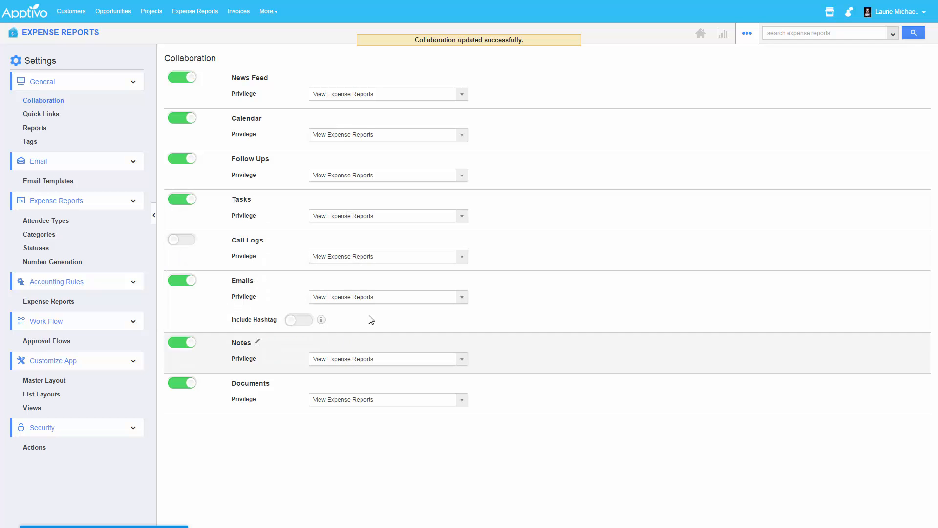
left_click(385, 298)
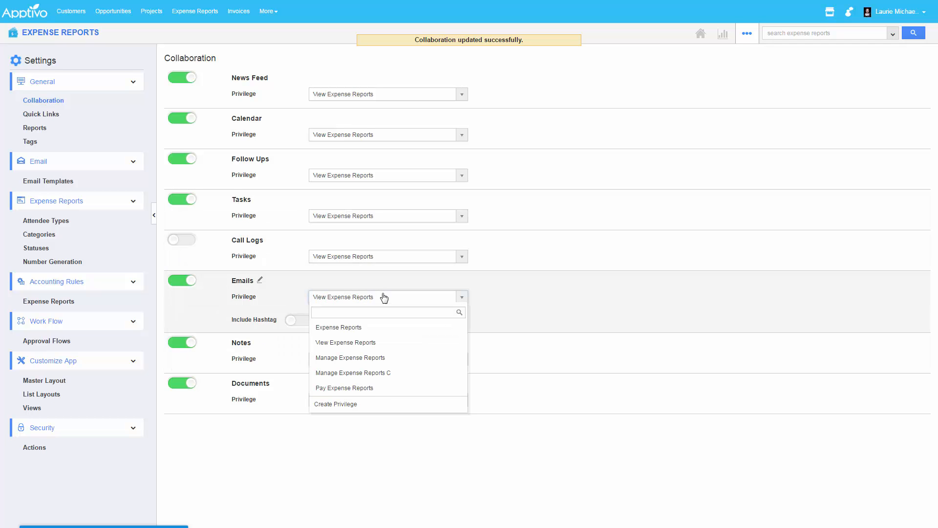
left_click(342, 406)
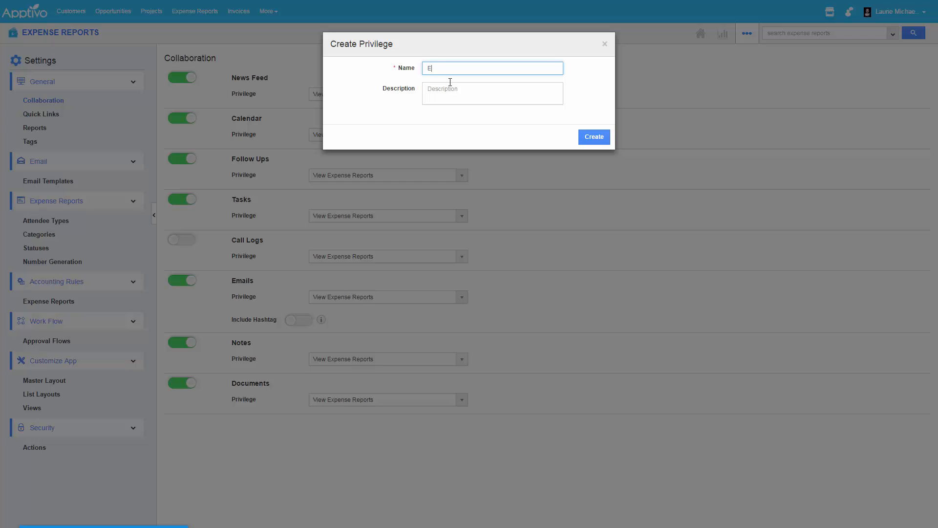
left_click(594, 139)
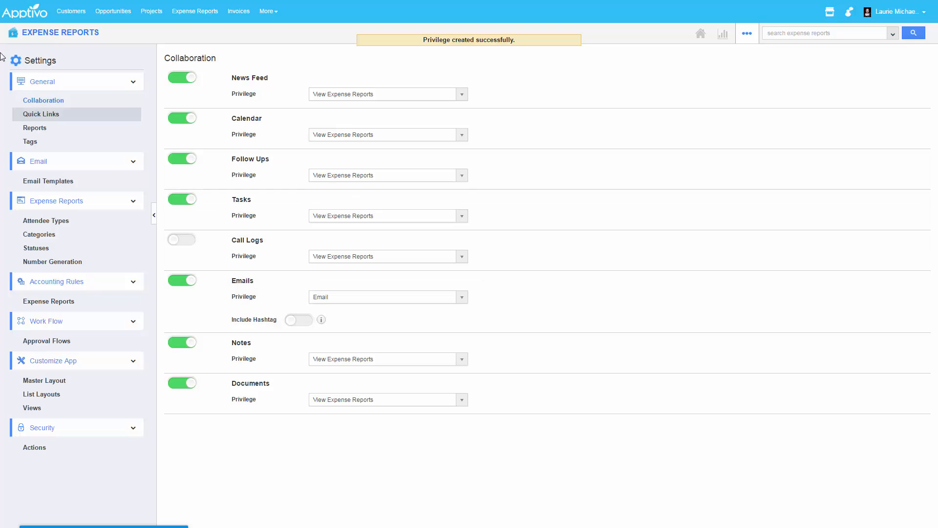
- Review the Quick Links, Reports, Categories and Statuses settings of the Expense Reports app
left_click(41, 114)
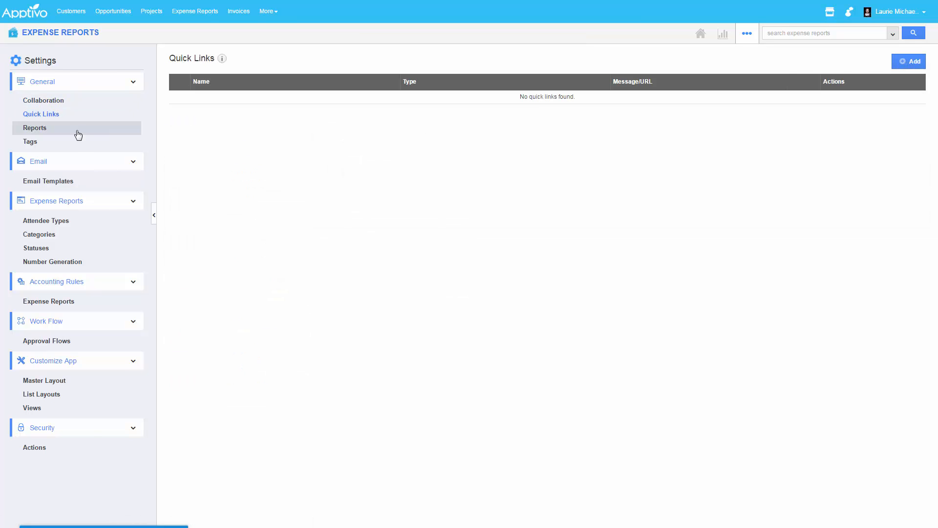
left_click(27, 133)
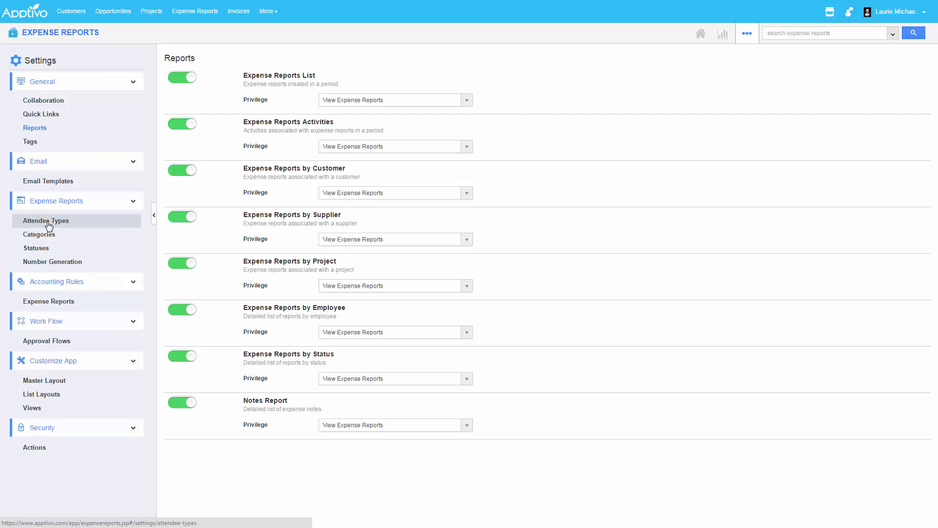
left_click(45, 235)
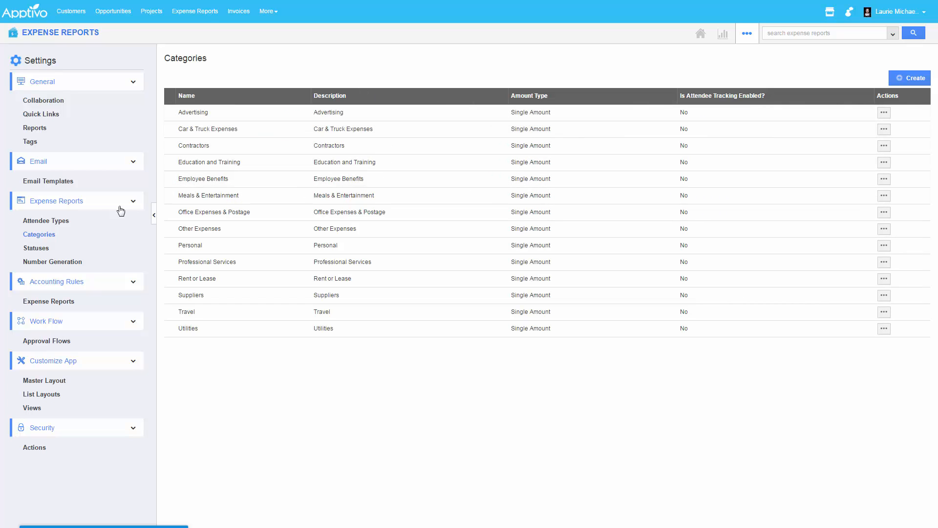
left_click(39, 249)
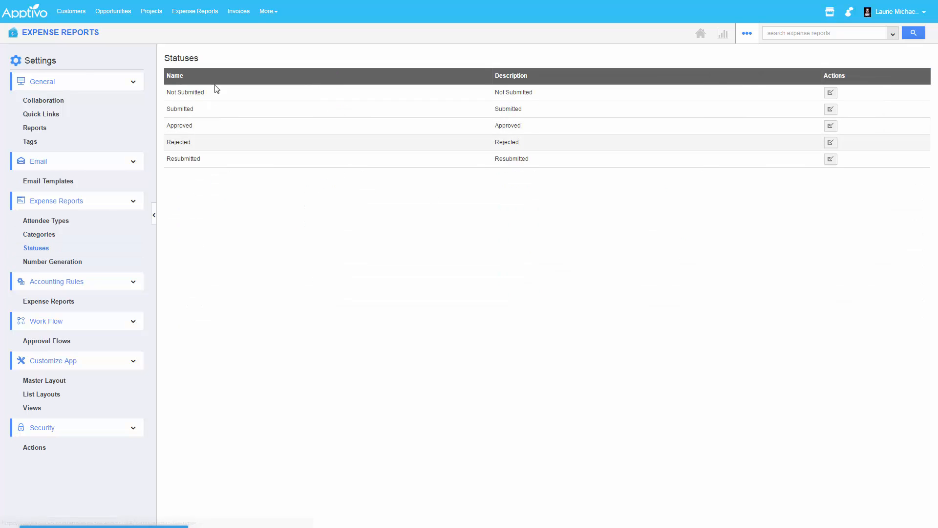
- Add a "Current approver:" line with the Current Approver attribute to the Expense Submitted email template's body and update the template
left_click(47, 182)
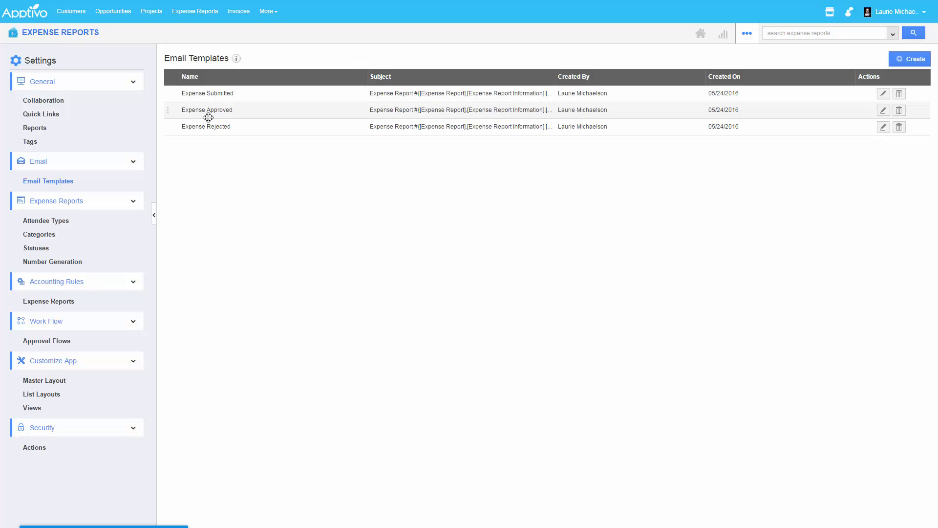
left_click(885, 95)
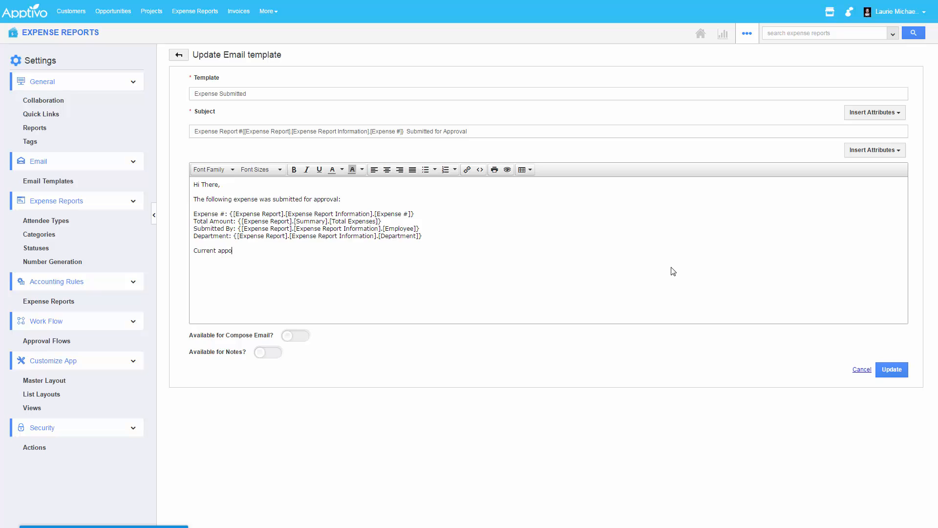
left_click(882, 154)
mouse_move(865, 190)
mouse_move(806, 193)
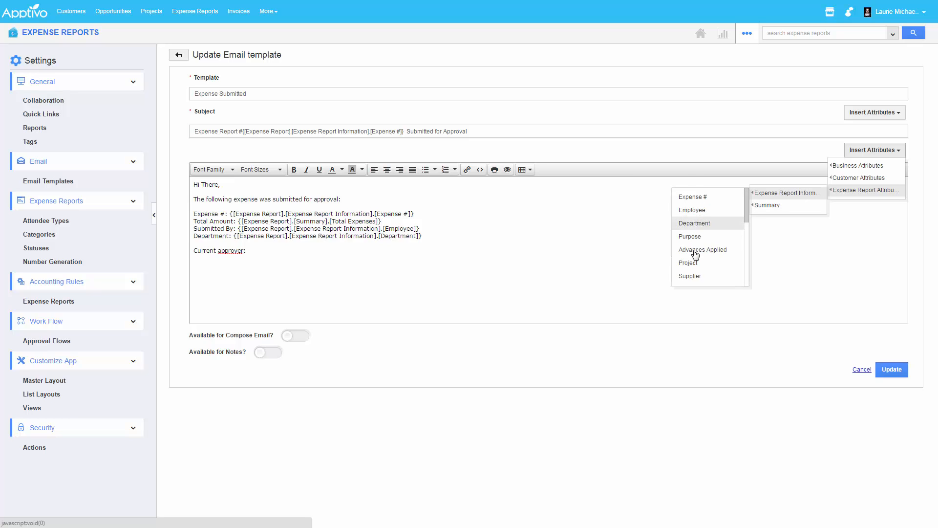
scroll(710, 237, "down", 4)
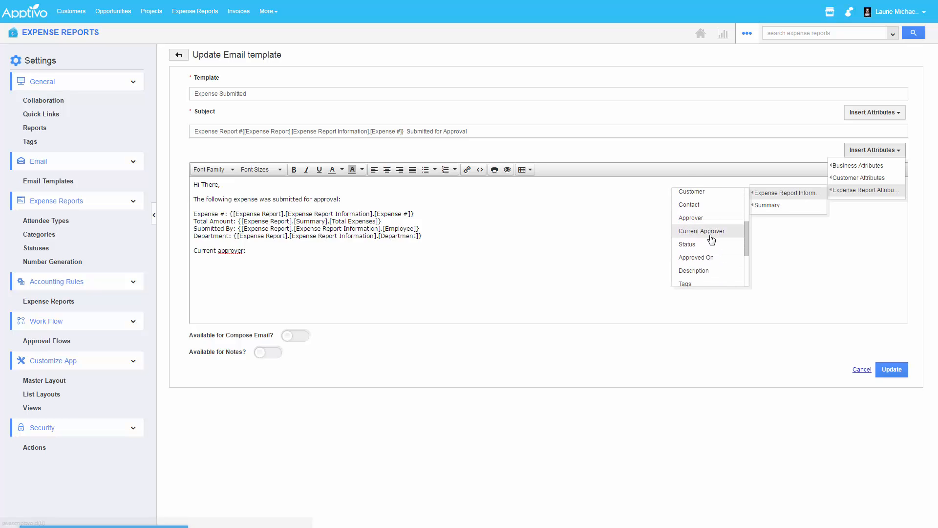
left_click(710, 235)
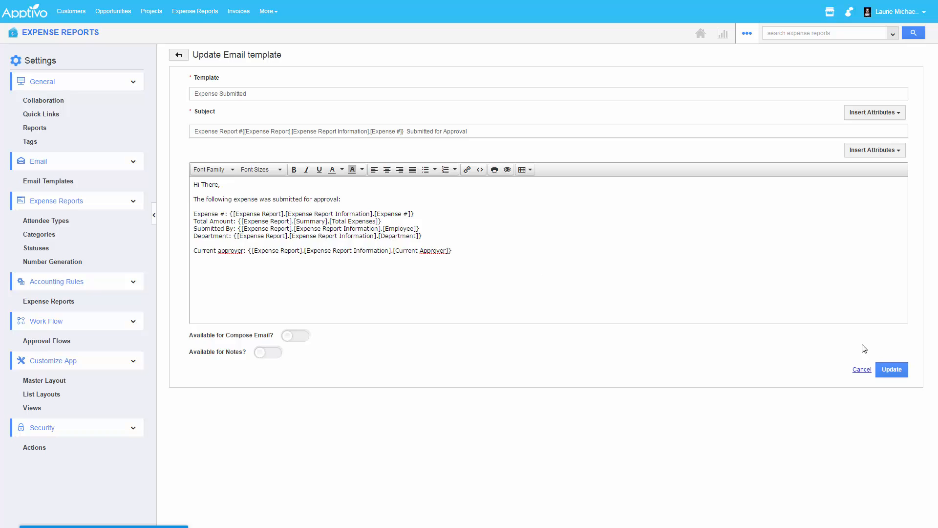
left_click(893, 369)
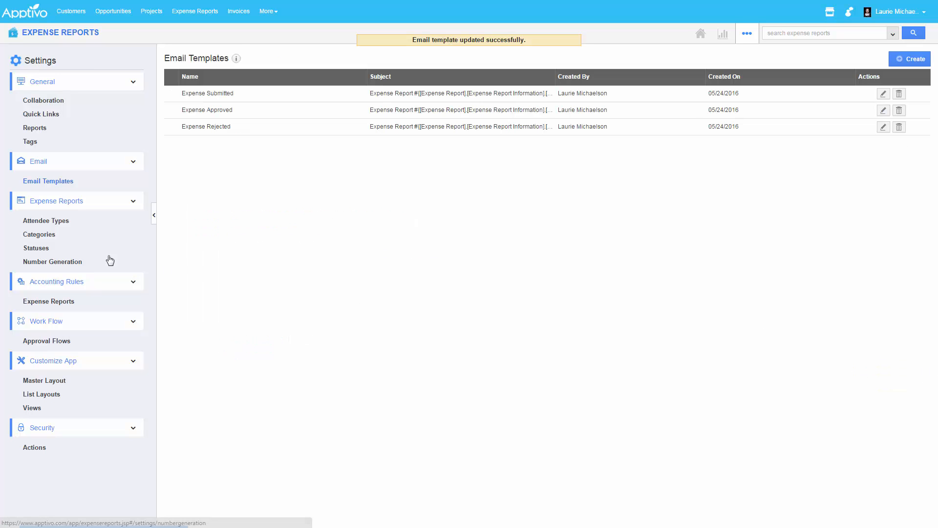
- Check the Number Generation settings, and remove Follow Up Description, Follow Up Date and Description from the master layout
left_click(61, 269)
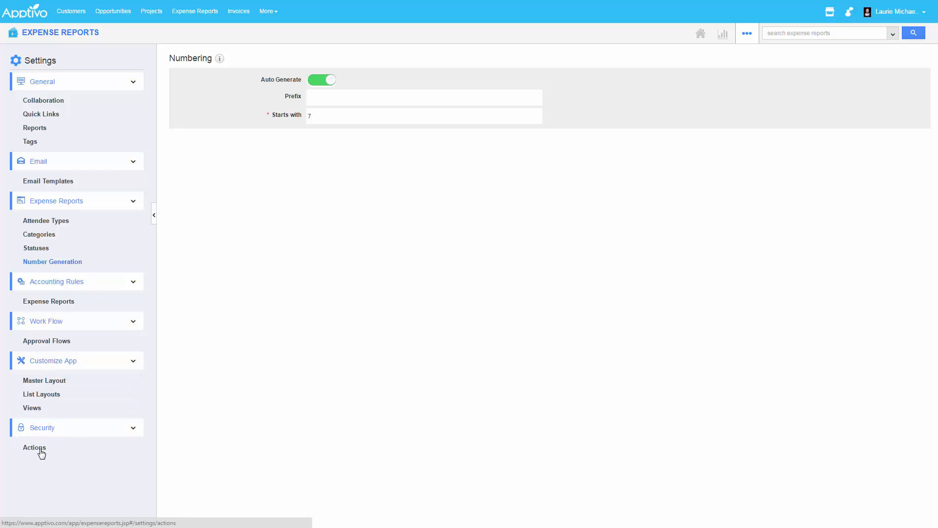
left_click(34, 380)
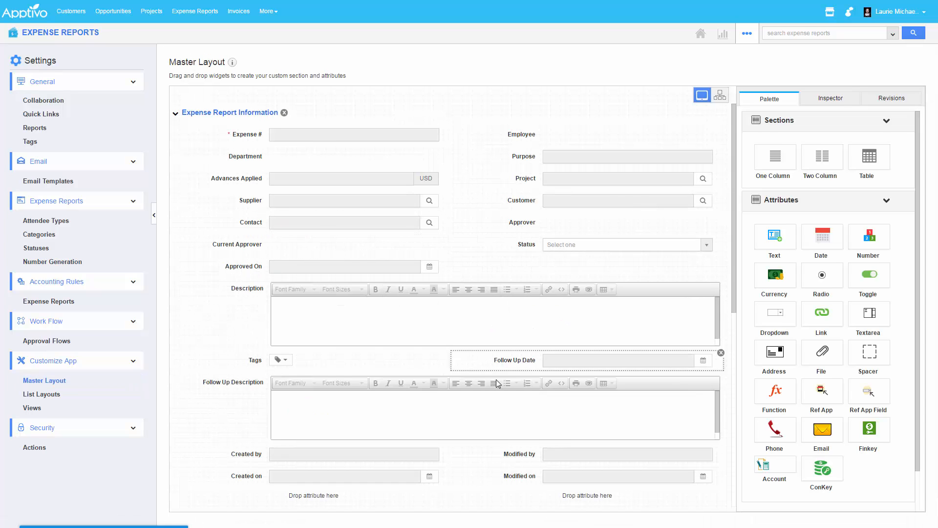
left_click(721, 375)
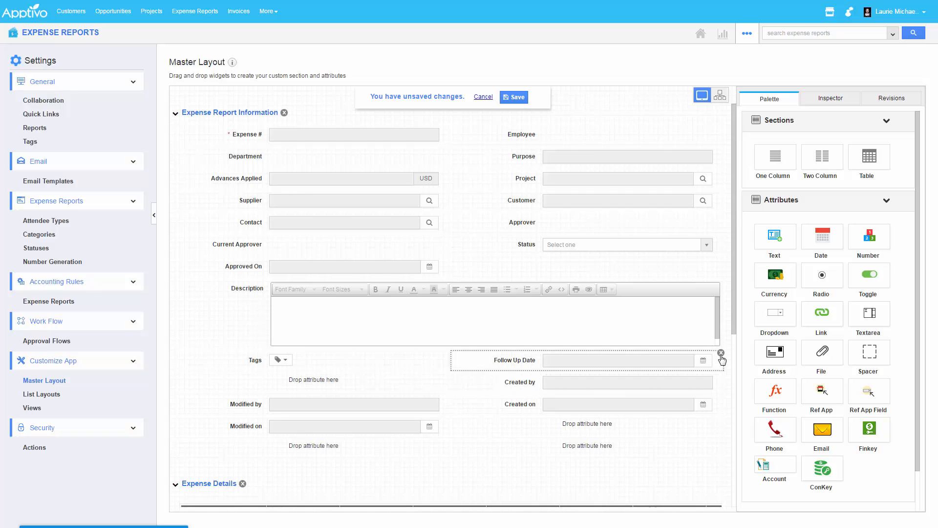
left_click(721, 357)
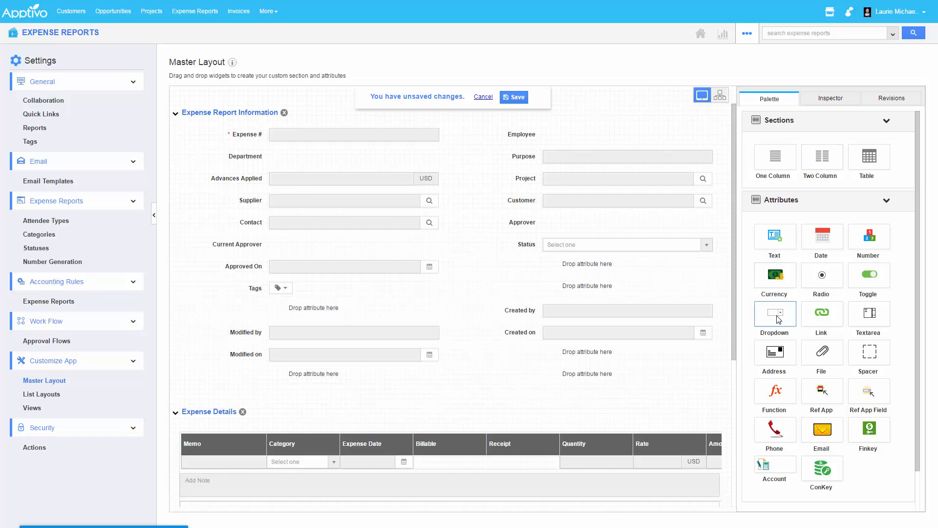
- Add a dropdown attribute below Status in the Expense Report Information section and name it Expense Type
left_click_drag(775, 315, 605, 272)
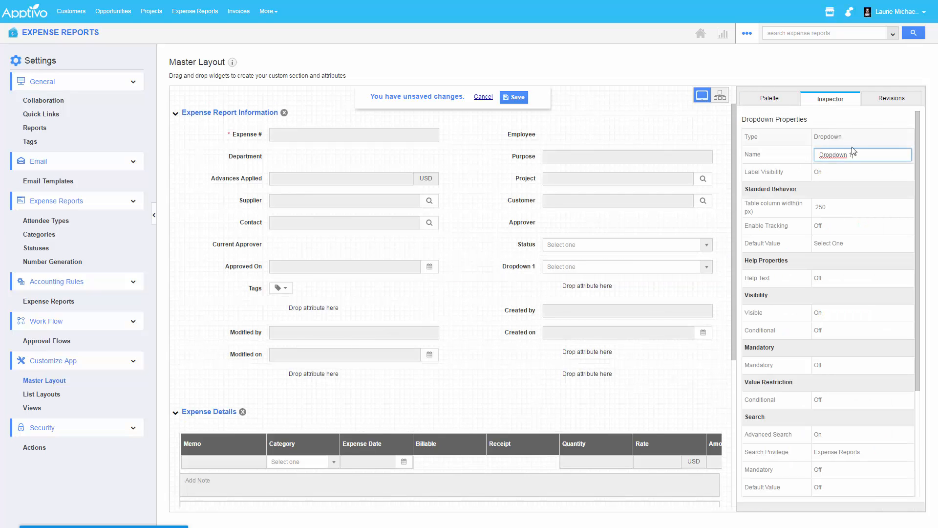
left_click_drag(854, 153, 739, 184)
left_click(886, 160)
key("ctrl+a")
type("Expense Type")
- Add the values Project Related and Corporate to the Expense Type dropdown and save the master layout
scroll(831, 244, "down", 3)
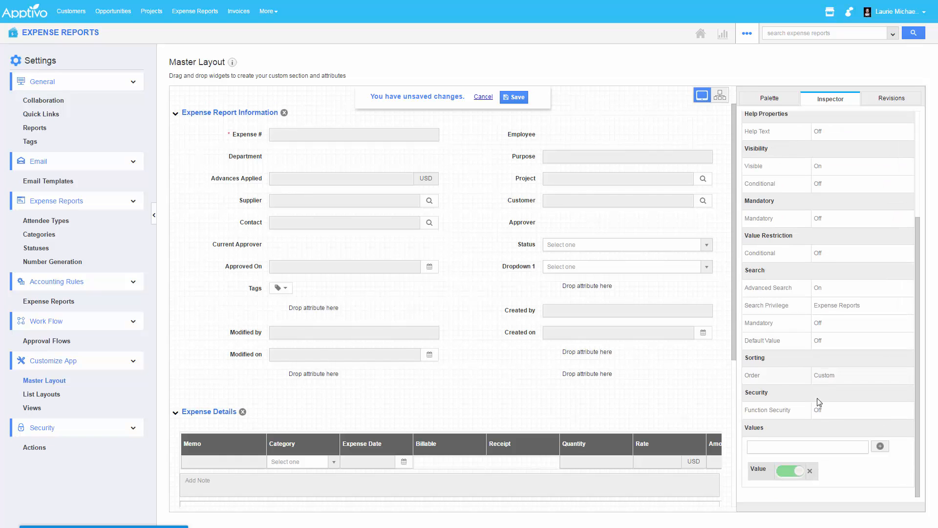
left_click(782, 447)
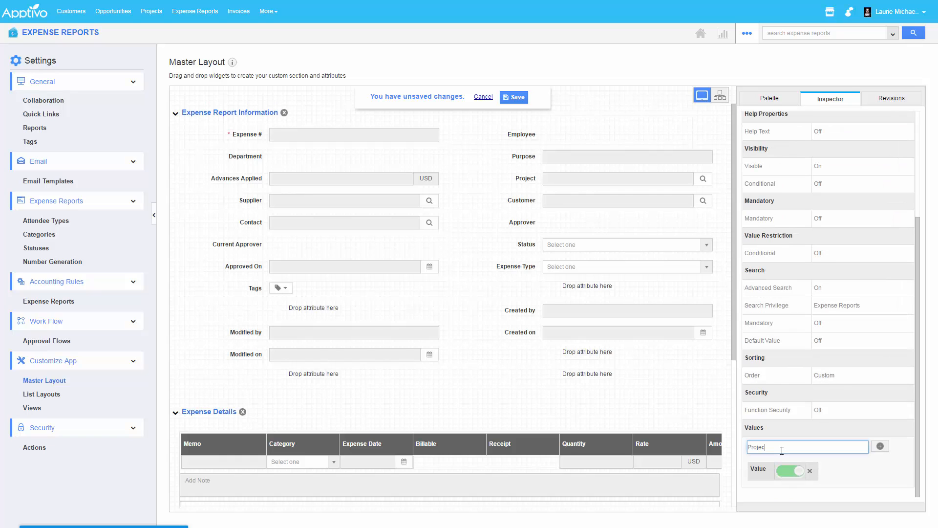
type("Project Related")
key("Return")
type("Corpo")
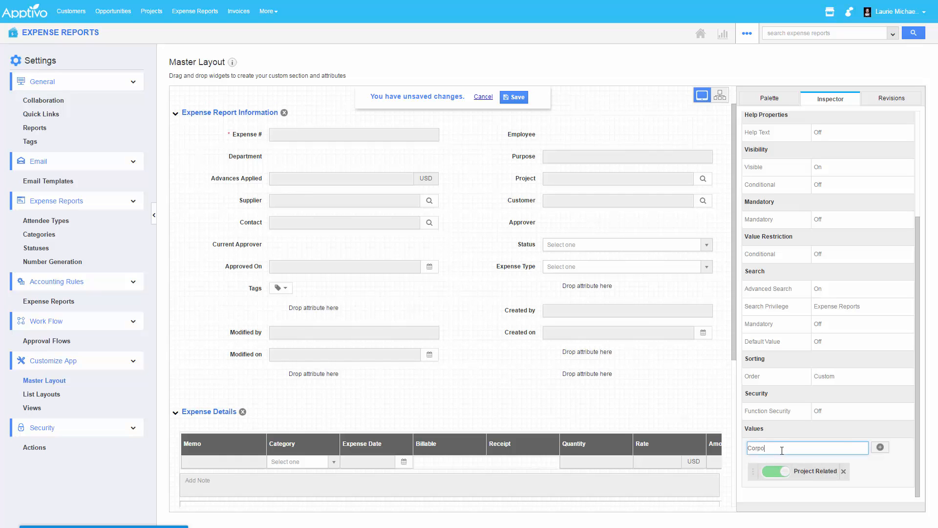
type("rate")
key("Return")
scroll(809, 415, "down", 1)
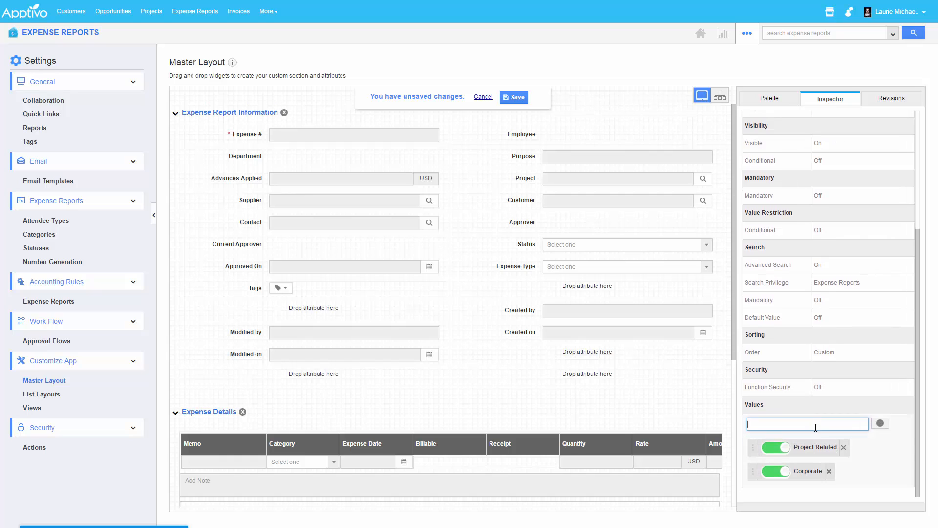
left_click(519, 98)
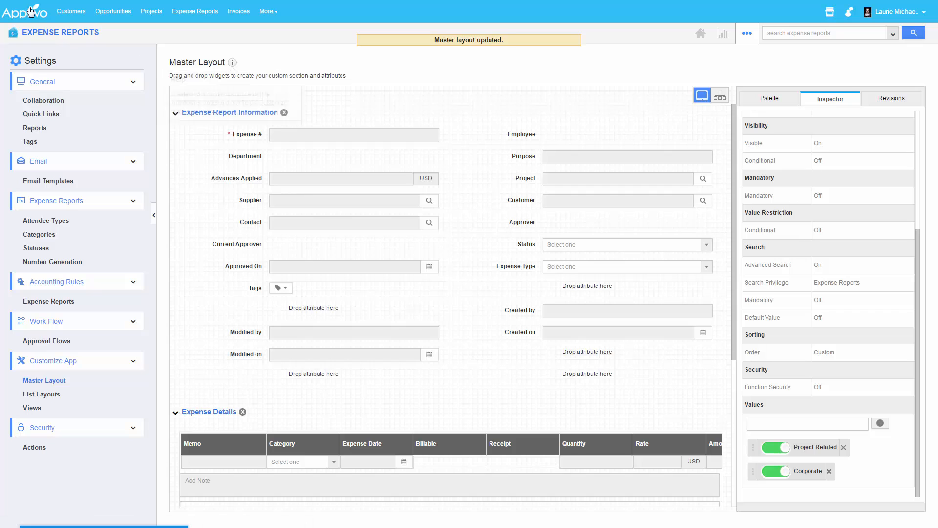
- Start a new expense report and examine the options of its Expense Type dropdown
left_click(77, 34)
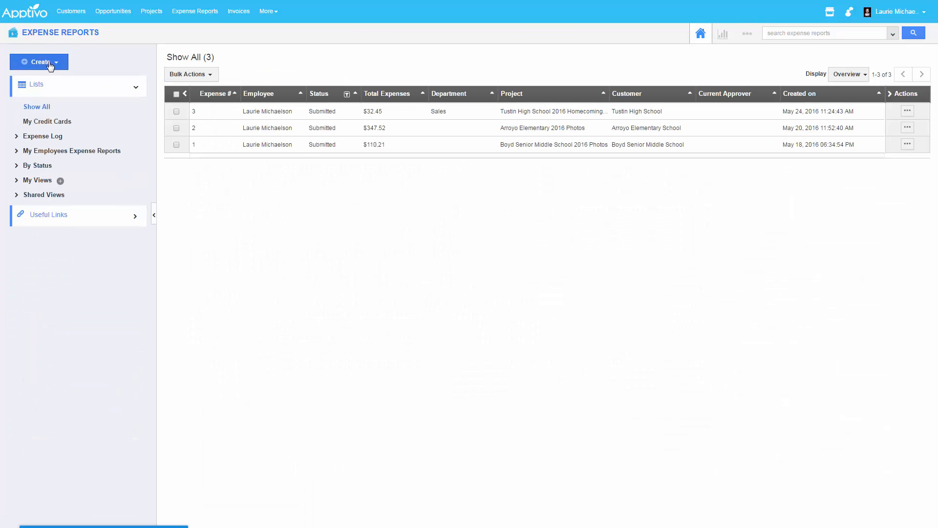
left_click(51, 64)
left_click(59, 80)
left_click(696, 179)
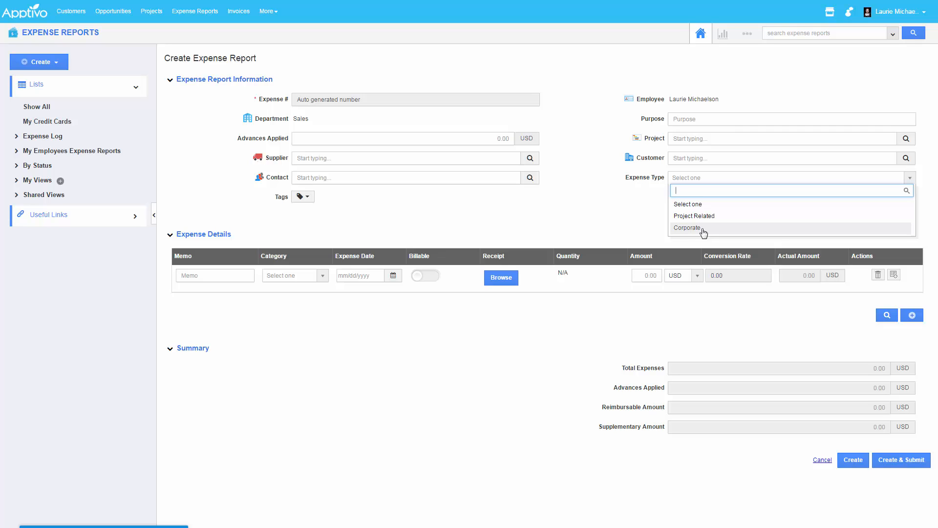
- Return to the master layout, rename the Expense Details table's Expense Date column to Date and narrow that column
left_click(753, 35)
left_click(730, 62)
double_click(69, 242)
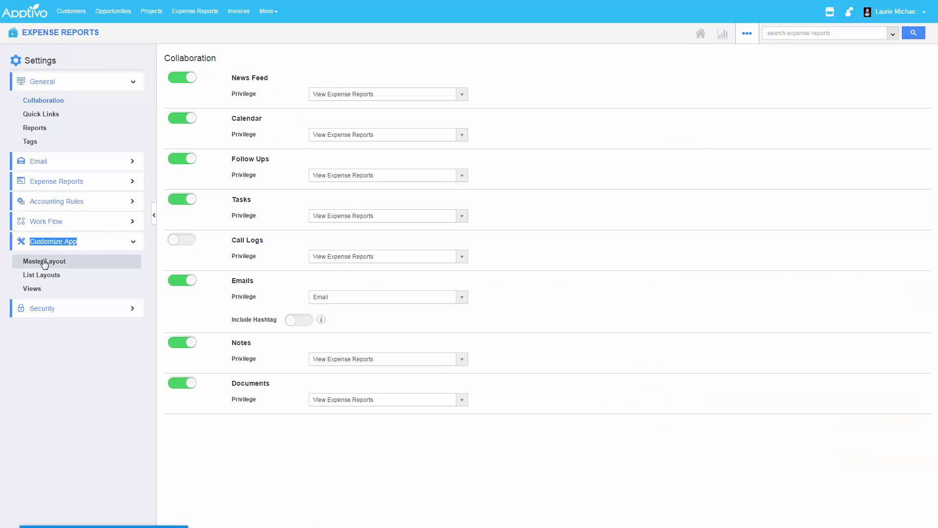
left_click(44, 261)
scroll(353, 275, "down", 3)
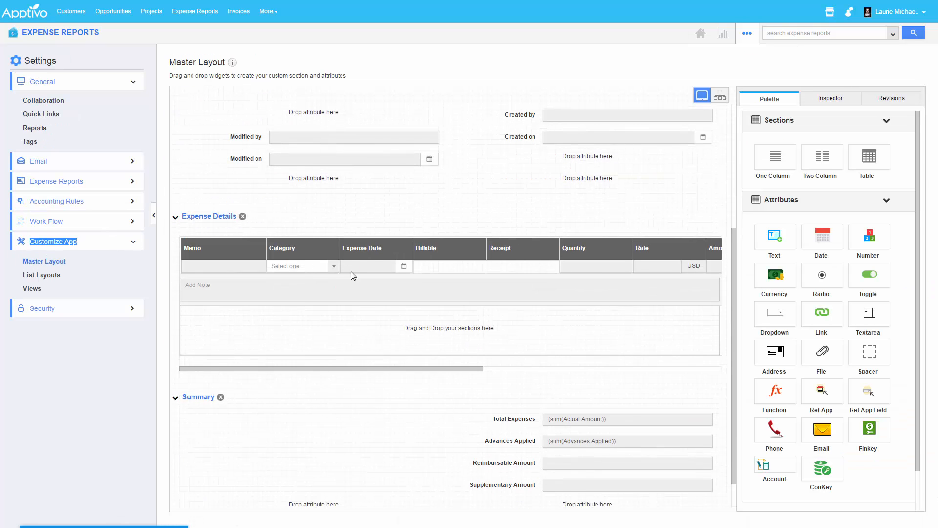
left_click(356, 248)
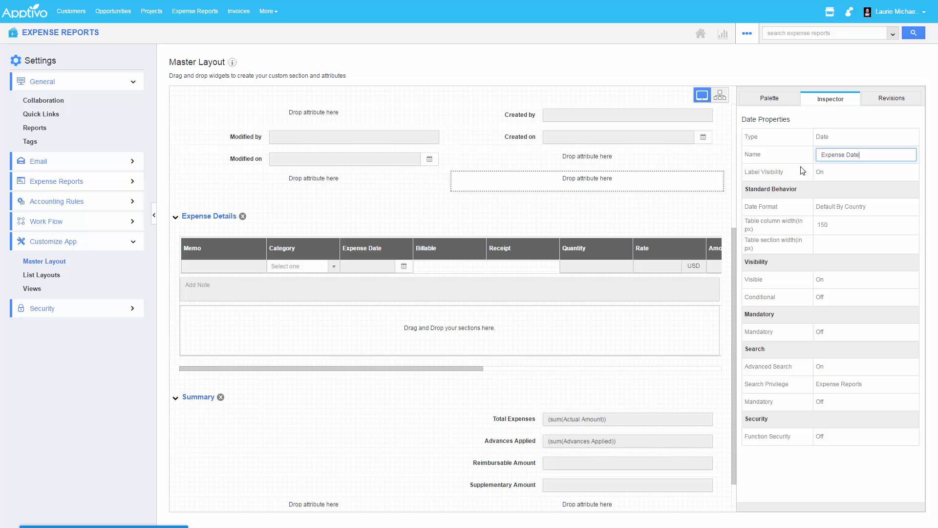
double_click(832, 156)
key("BackSpace")
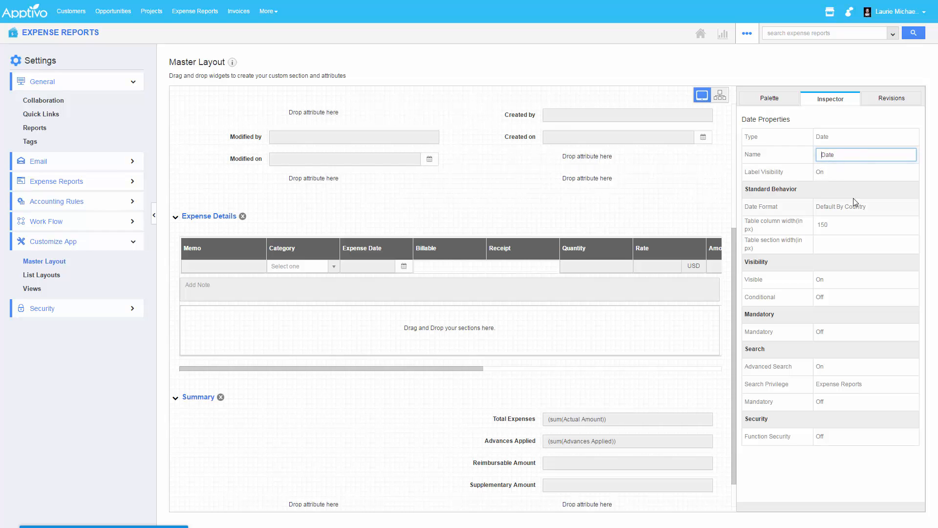
key("Return")
left_click_drag(410, 256, 392, 251)
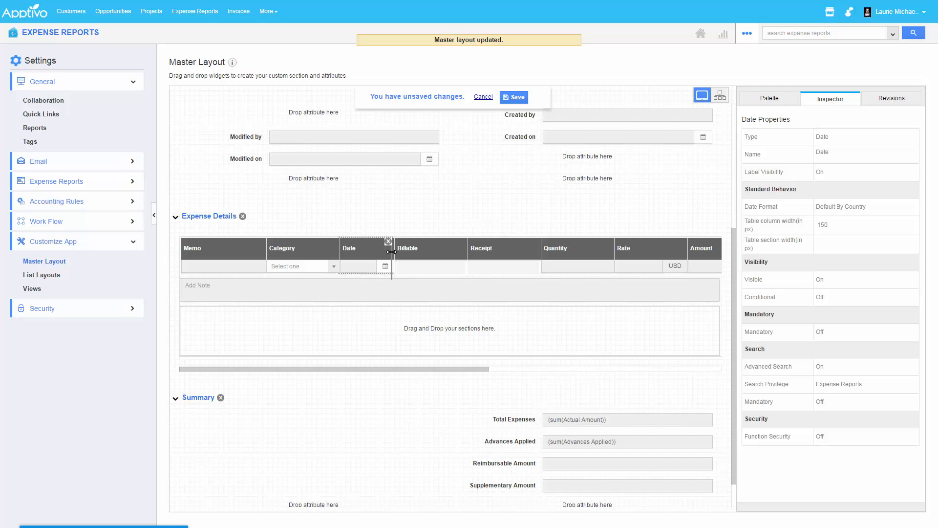
- Add a Ref App attribute below Expense Type in the Expense Report Information section and examine which apps it can reference
left_click_drag(440, 369, 670, 370)
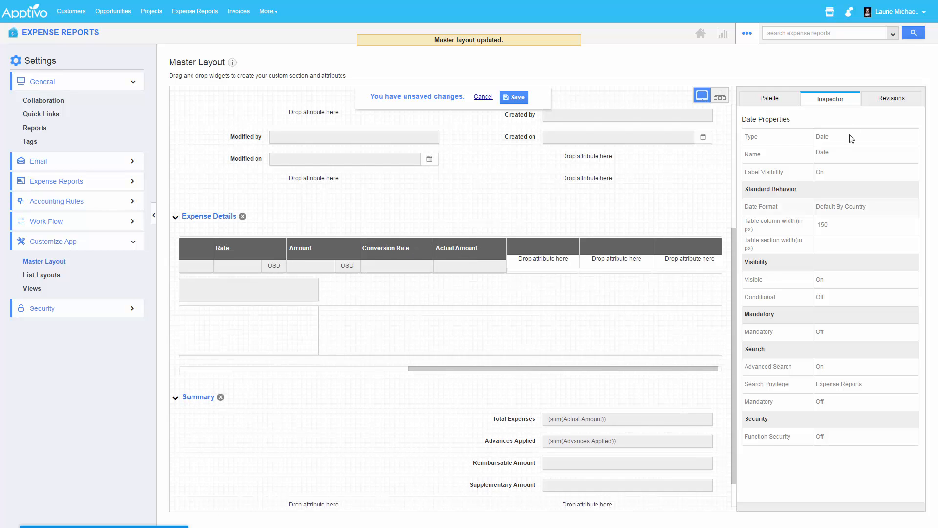
left_click(778, 100)
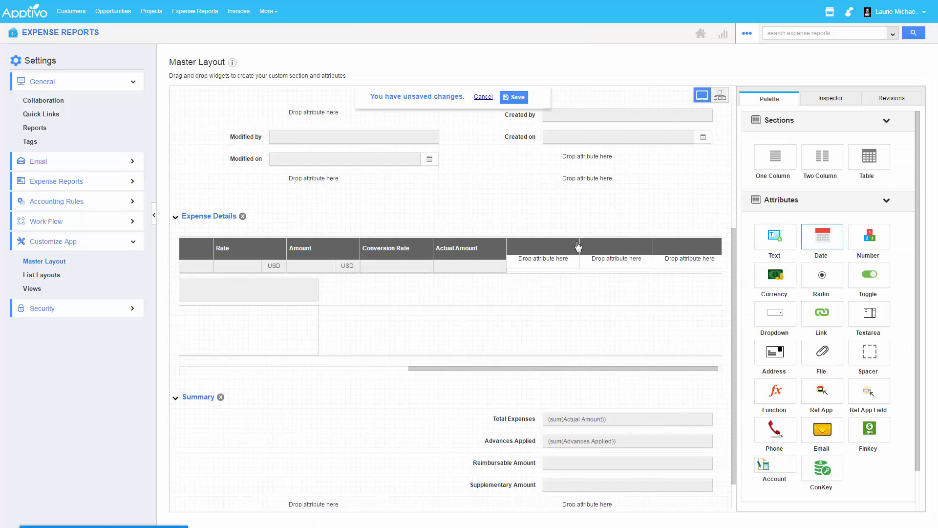
scroll(747, 374, "up", 4)
left_click_drag(801, 402, 589, 288)
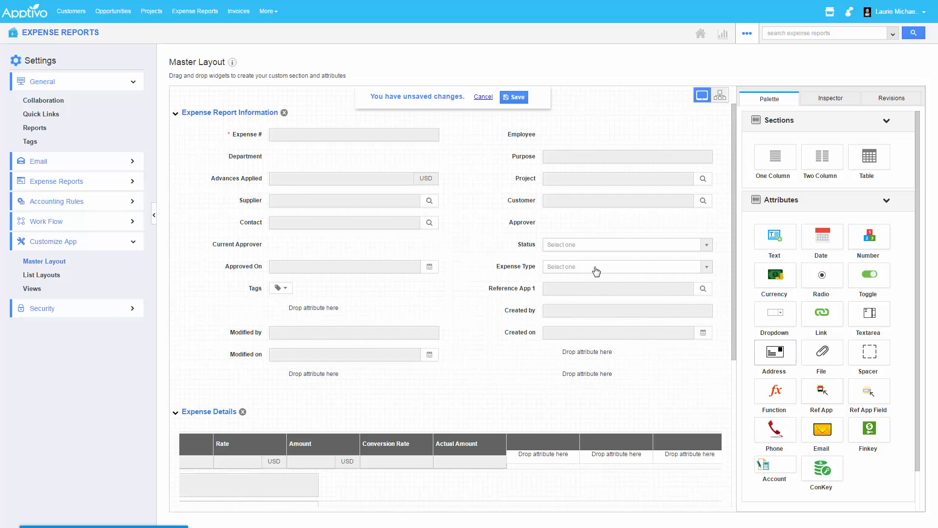
left_click(529, 289)
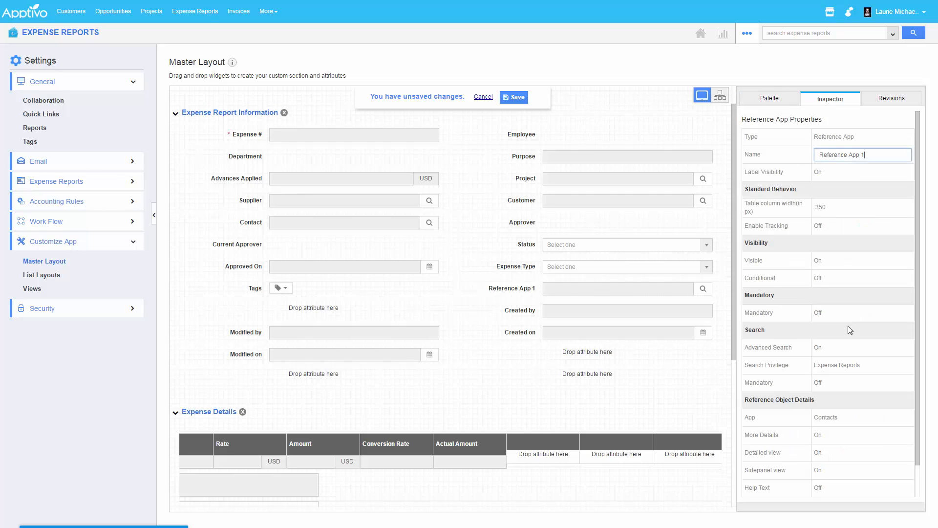
scroll(849, 329, "down", 1)
left_click(831, 383)
scroll(846, 432, "down", 1)
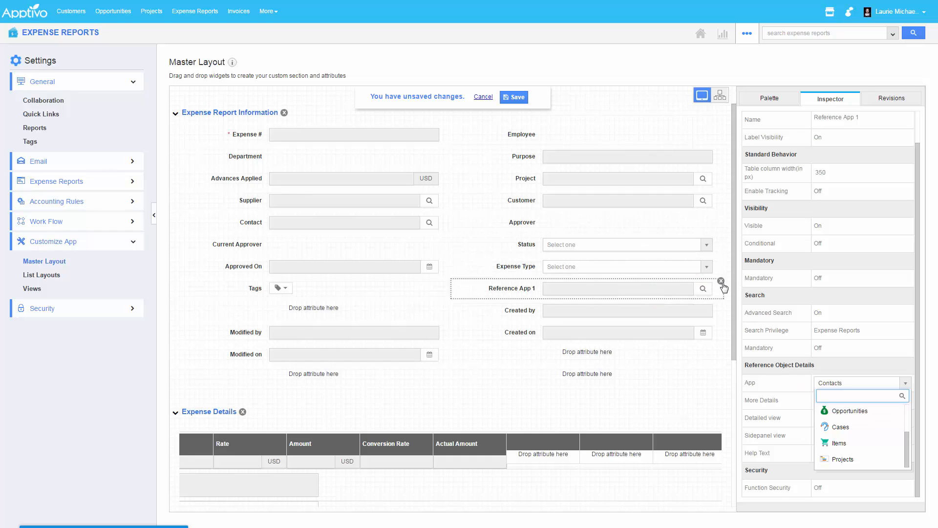
- Remove the Reference App 1 attribute from the master layout
left_click(721, 285)
scroll(793, 336, "down", 1)
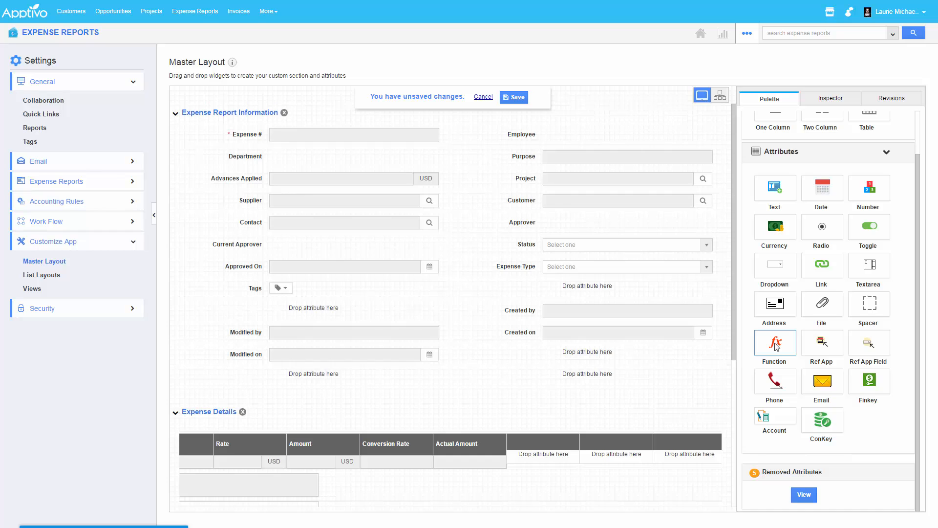
mouse_move(776, 347)
left_mouse_down()
mouse_move(520, 419)
mouse_move(582, 342)
mouse_move(588, 350)
mouse_move(780, 342)
left_mouse_up()
- Examine the list layouts and compare them with the columns shown in the expense reports list
left_click(52, 281)
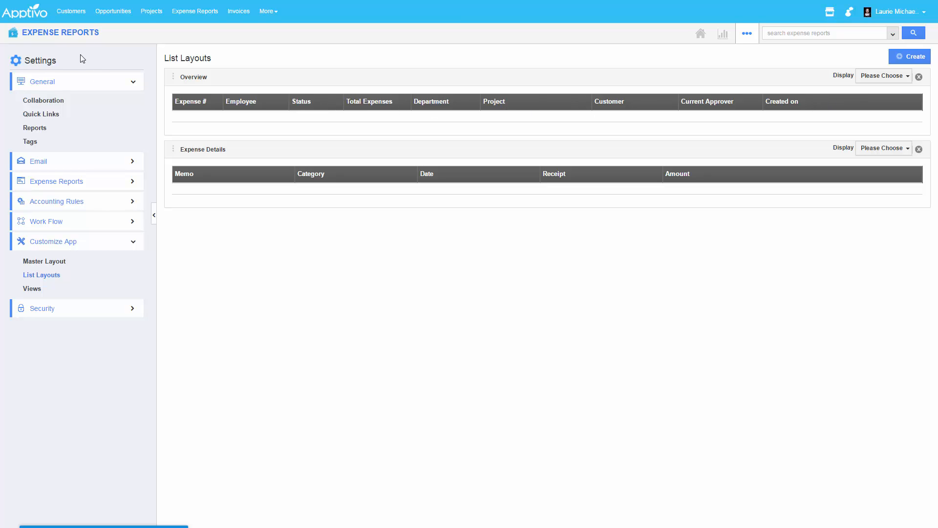
left_click(72, 34)
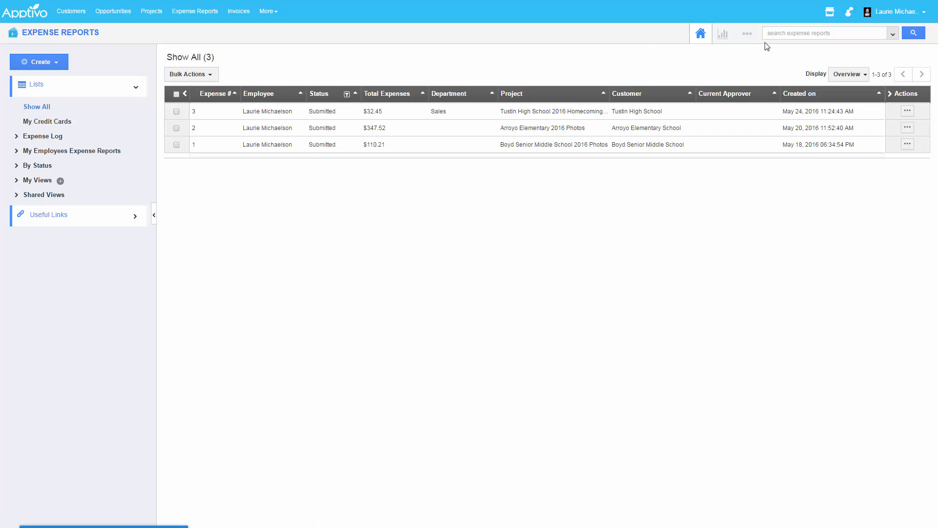
- Add Expense Type to the Overview list layout and check its column in the expense reports list
left_click(748, 33)
left_click(739, 69)
left_click(55, 243)
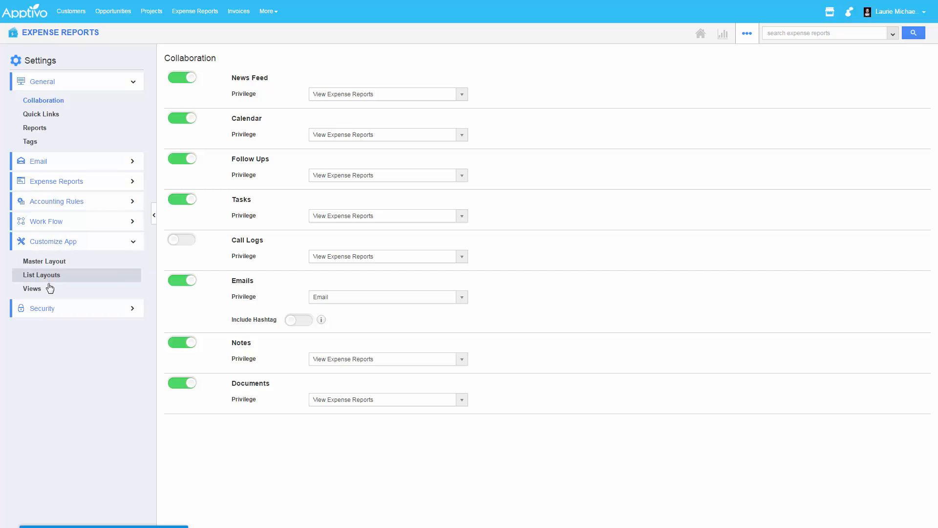
left_click(43, 275)
left_click(882, 76)
mouse_move(872, 93)
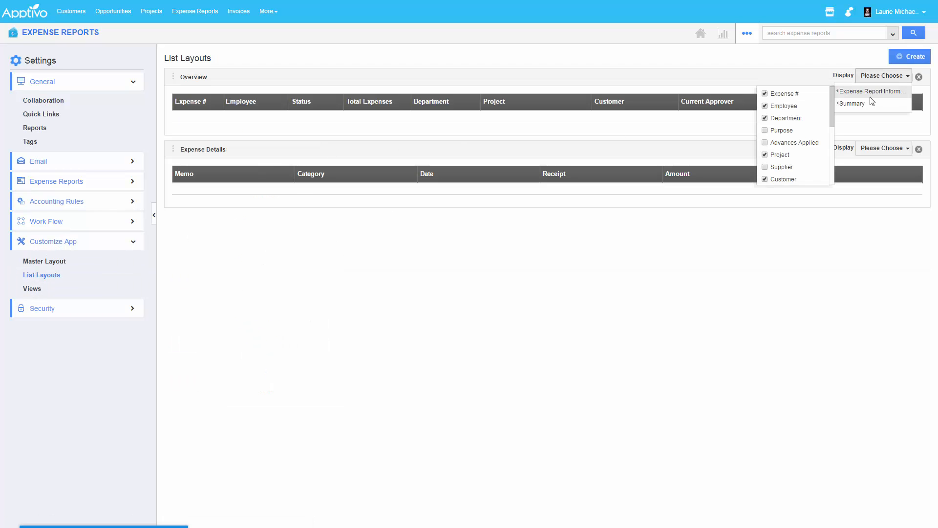
scroll(786, 156, "down", 1)
scroll(786, 161, "down", 3)
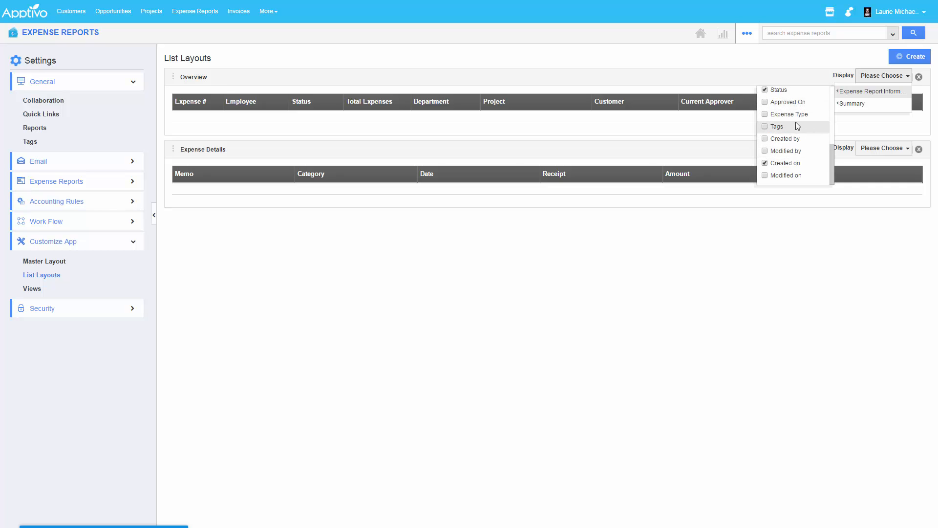
left_click(798, 115)
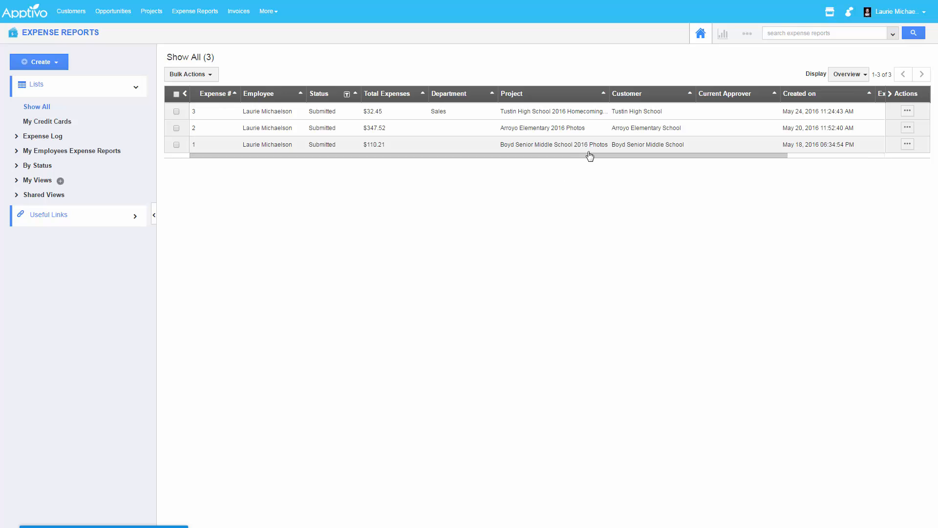
left_click_drag(591, 155, 794, 111)
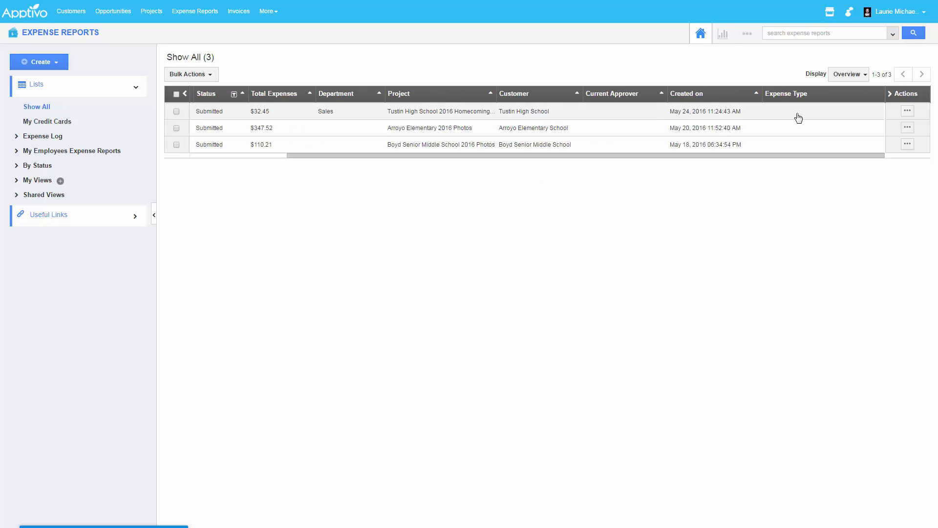
- Reorder the left panel views in the app settings, moving To Follow Up and By Tag to the end of the list
left_click(747, 33)
left_click(727, 69)
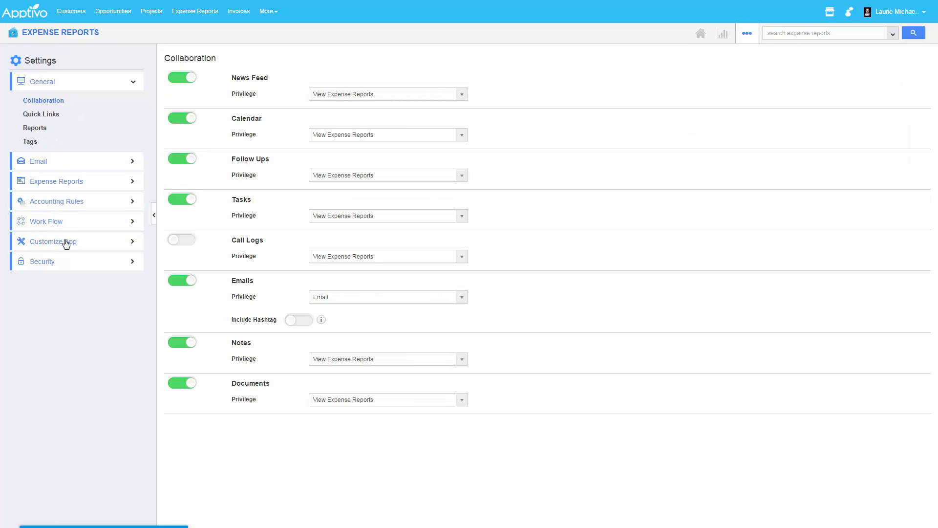
left_click(67, 247)
left_click(35, 289)
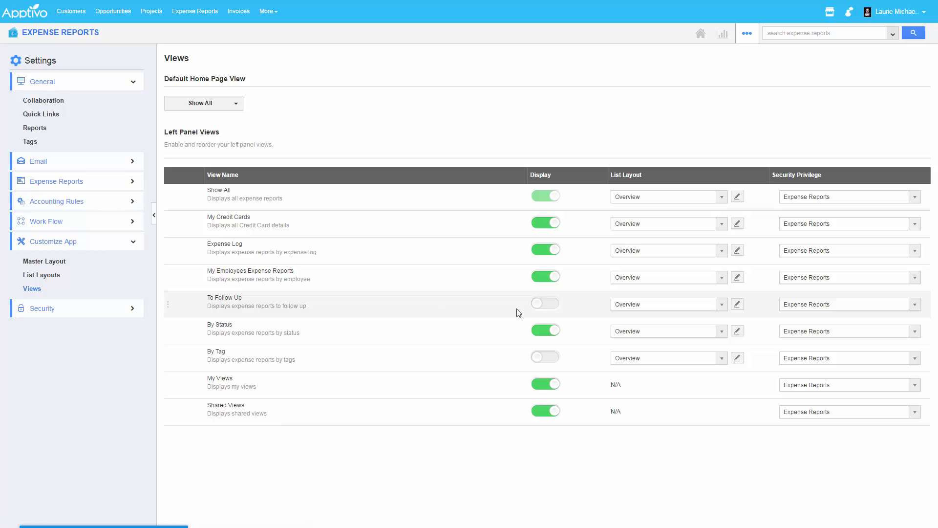
left_click_drag(171, 309, 178, 424)
left_click_drag(172, 334, 165, 446)
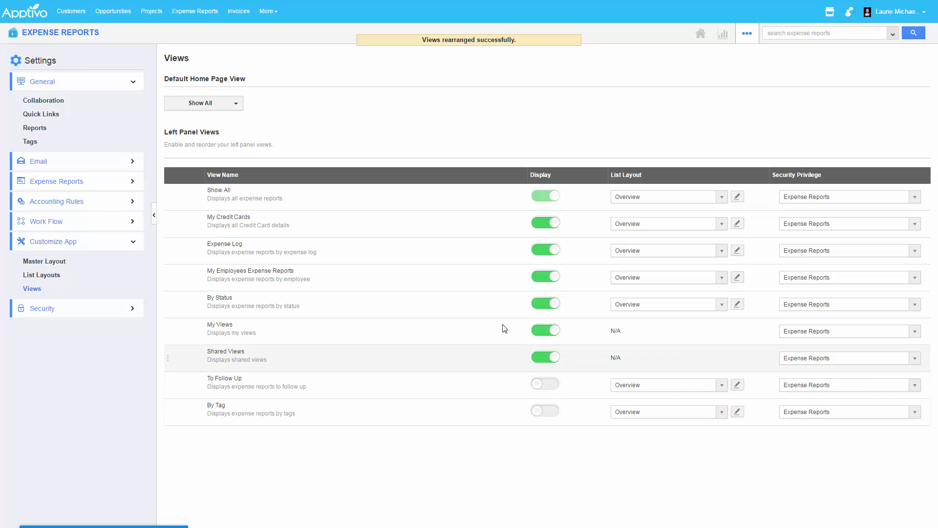
- Set the default home page view to Pending My Approval under My Employees Expense Reports and check the app's home page
left_click(206, 102)
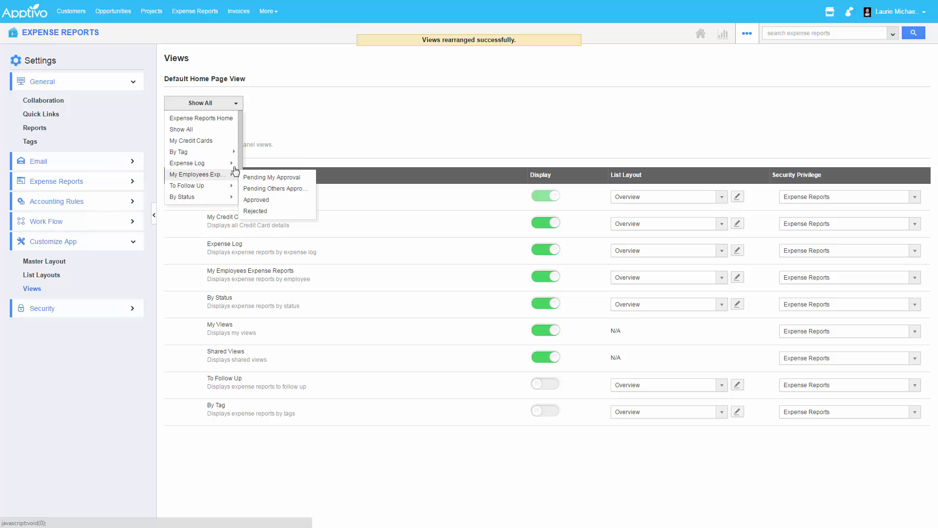
left_click(259, 178)
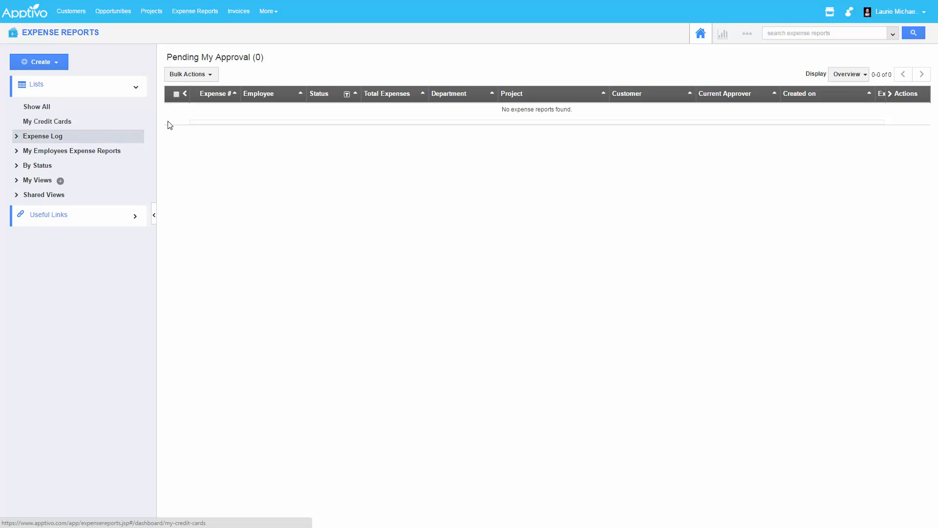
left_click_drag(200, 58, 278, 45)
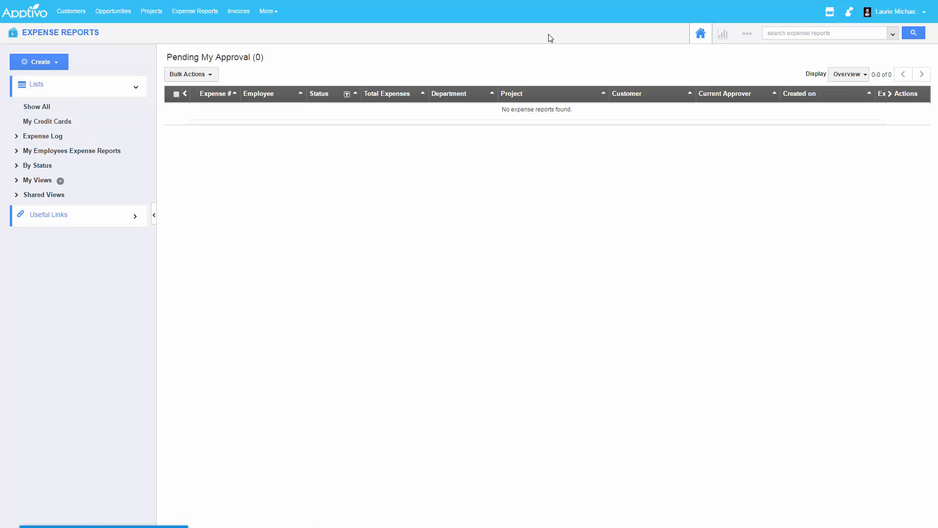
- Open the security settings for actions and examine the toggles and privileges for the Apps, Dashboard and Object actions
left_click(747, 34)
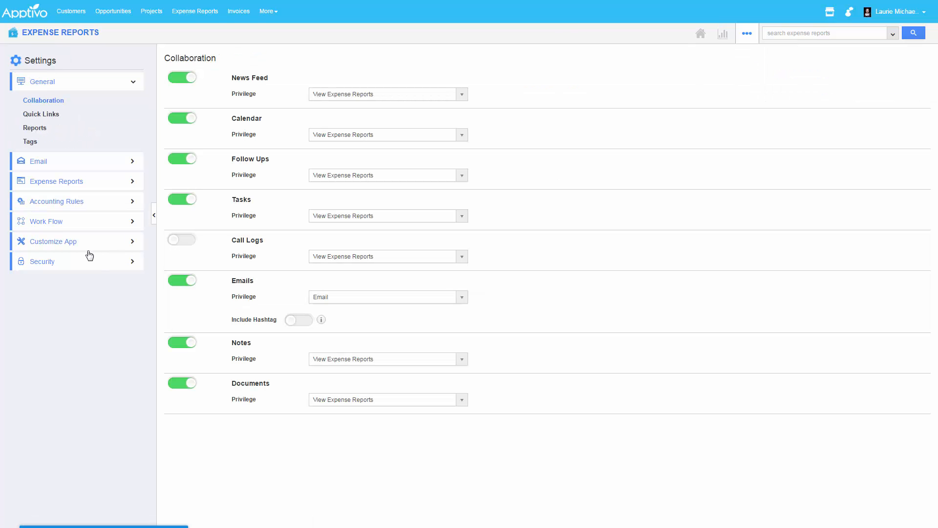
left_click(72, 262)
left_click(40, 283)
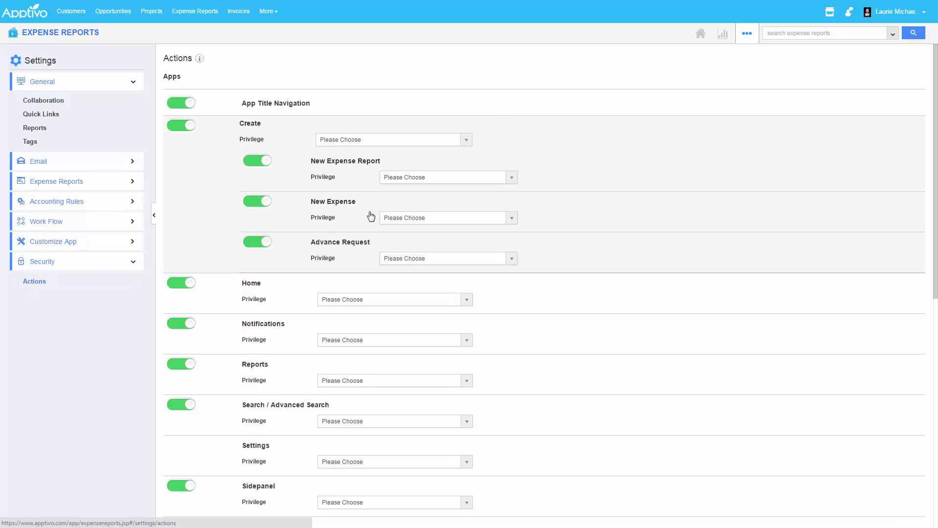
scroll(323, 251, "down", 5)
scroll(324, 259, "down", 4)
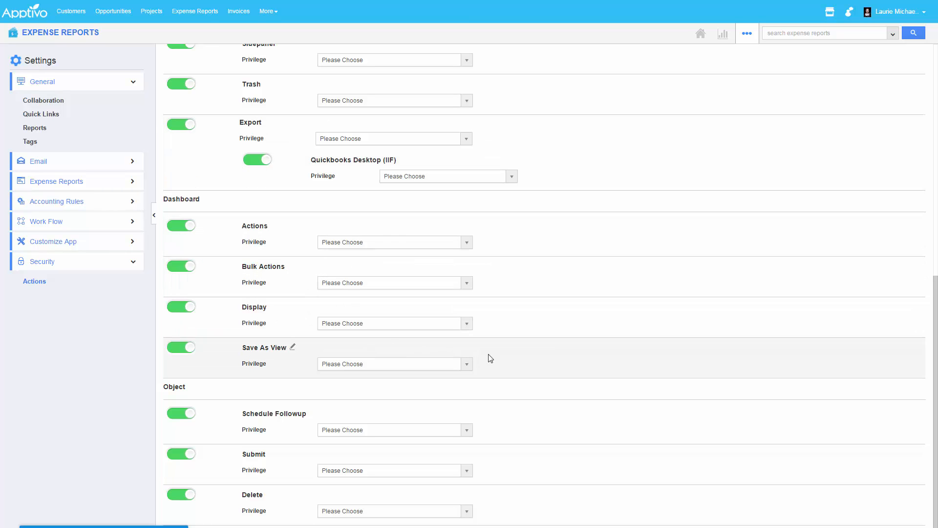
scroll(519, 327, "up", 9)
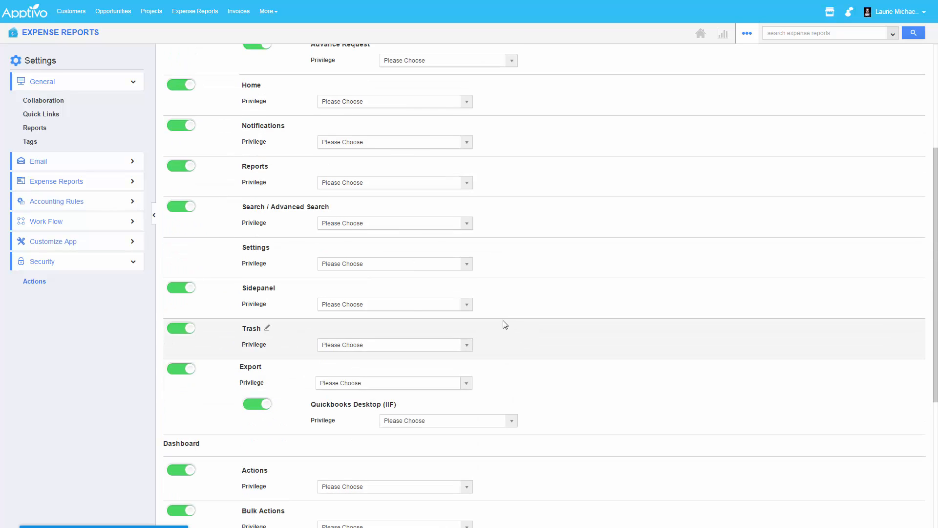